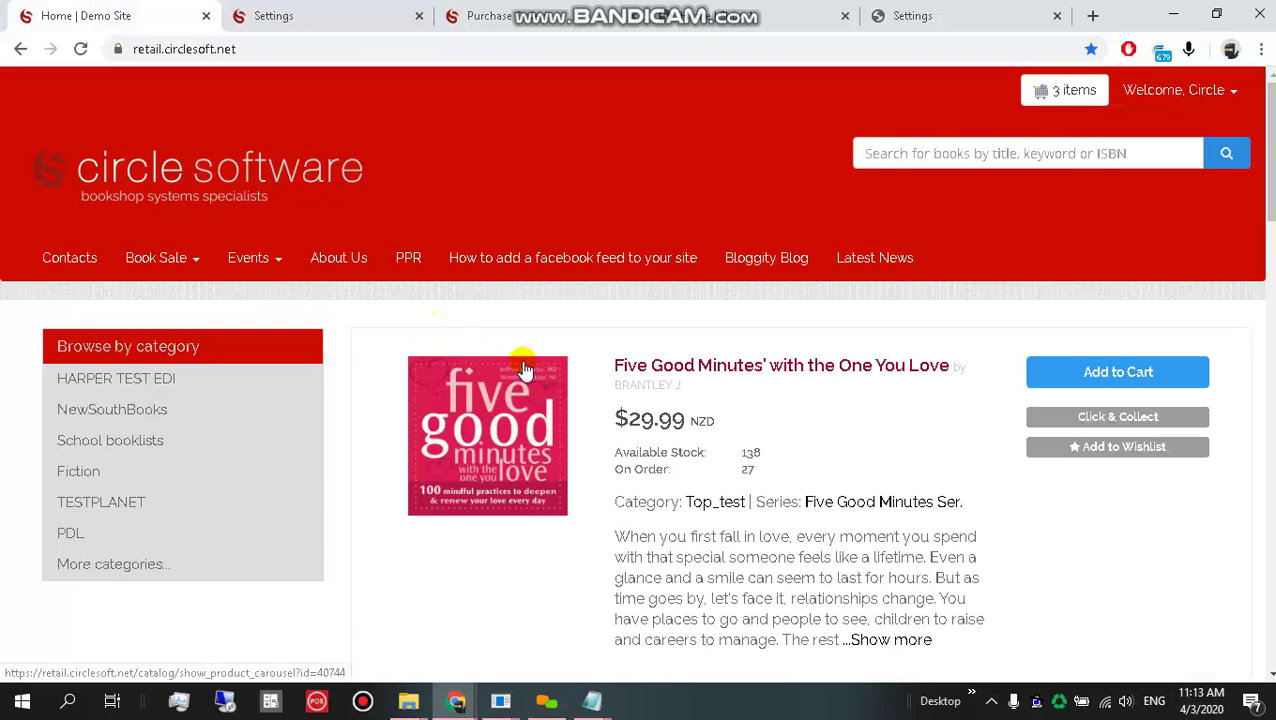
- Check the home page settings for the content types available in the block beside Featured Product, keeping Featured Category List
scroll(521, 376, "down", 5)
scroll(501, 390, "up", 5)
left_click(305, 12)
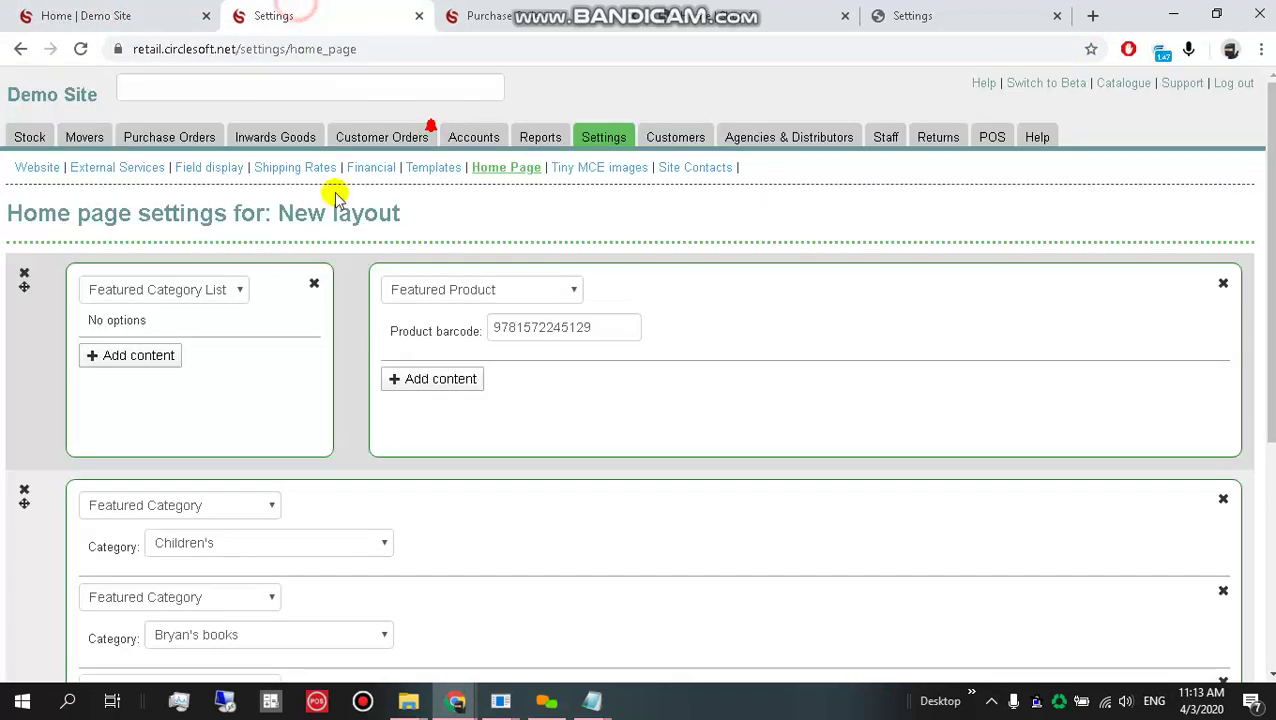
mouse_move(605, 133)
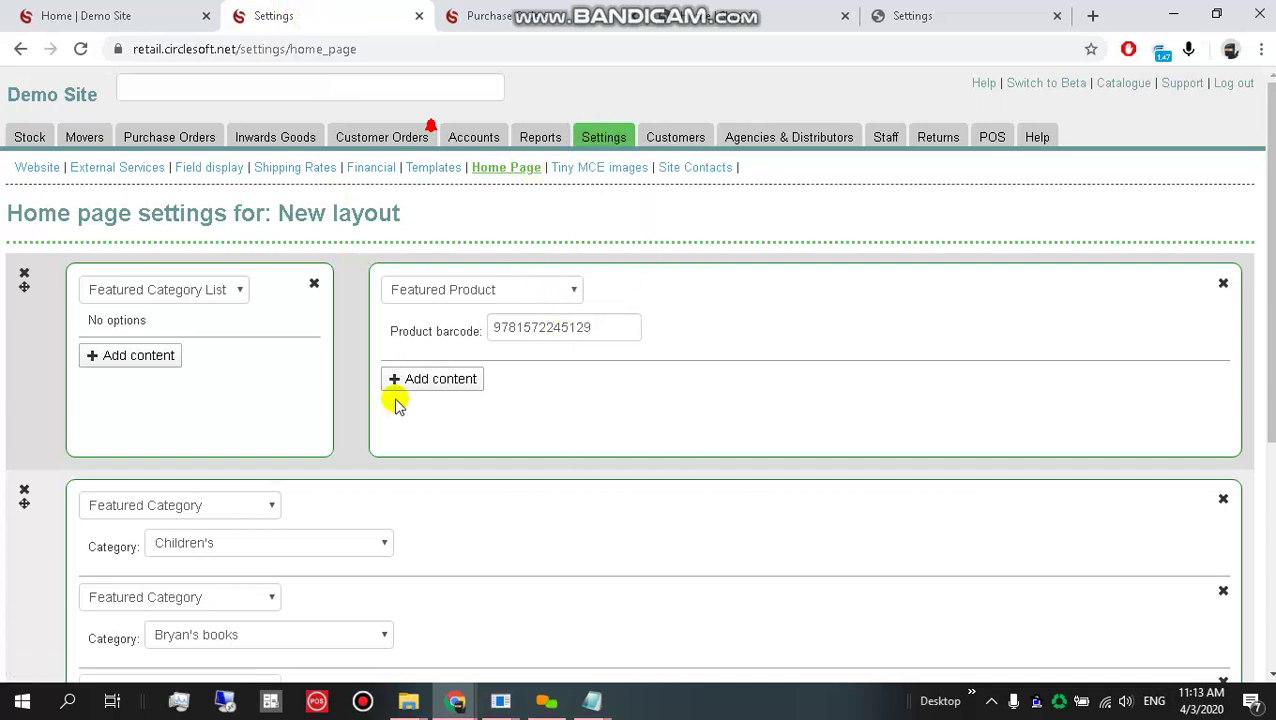
left_click(217, 295)
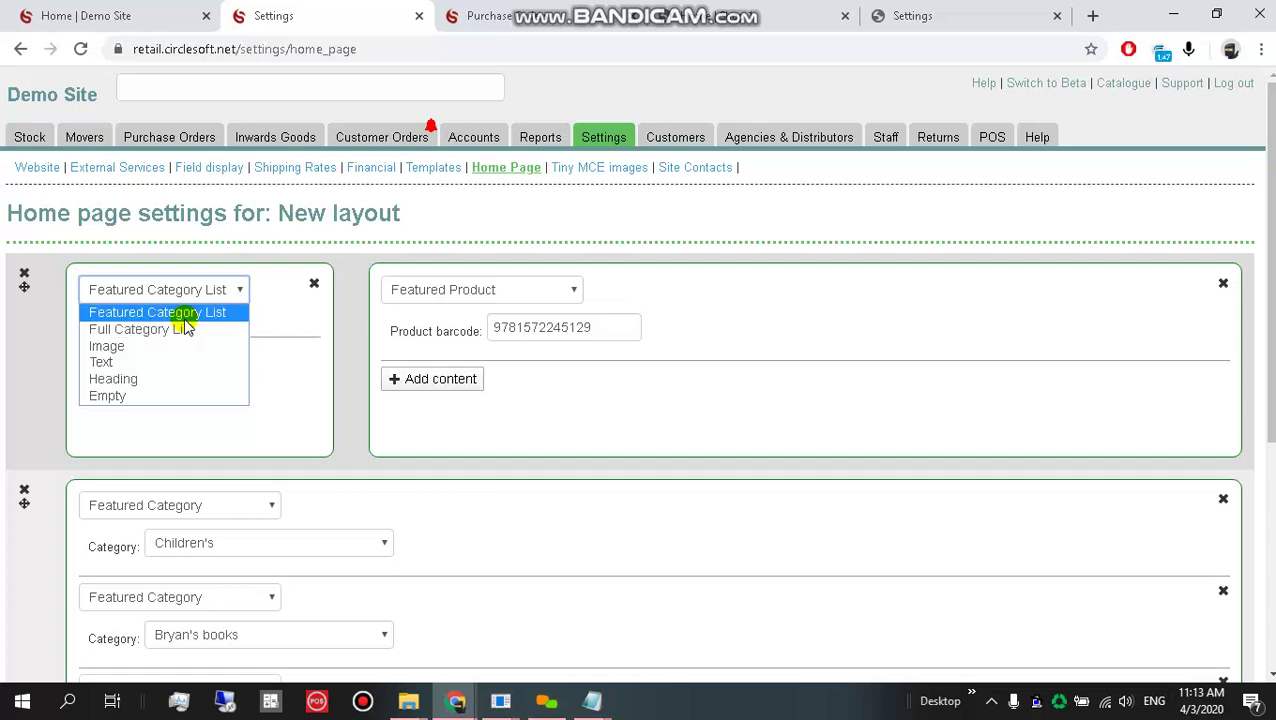
left_click(188, 313)
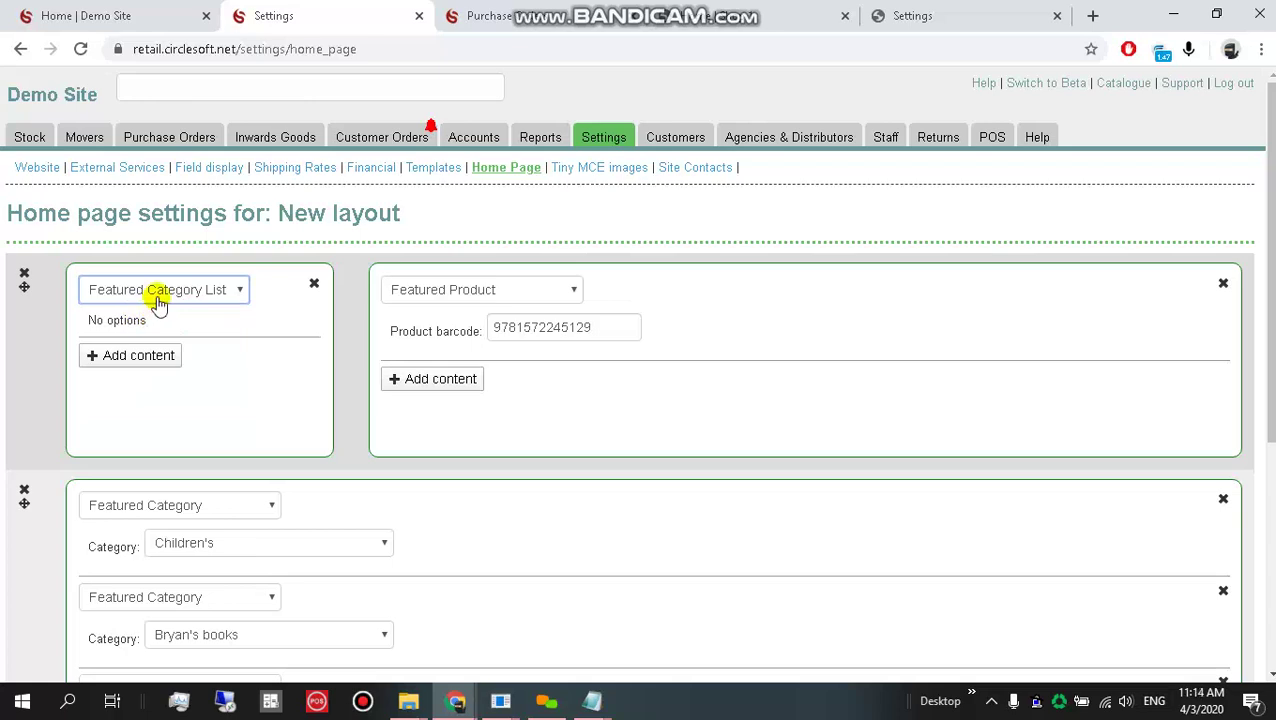
- Return to the shop's home page and open the Category Manager
left_click(107, 14)
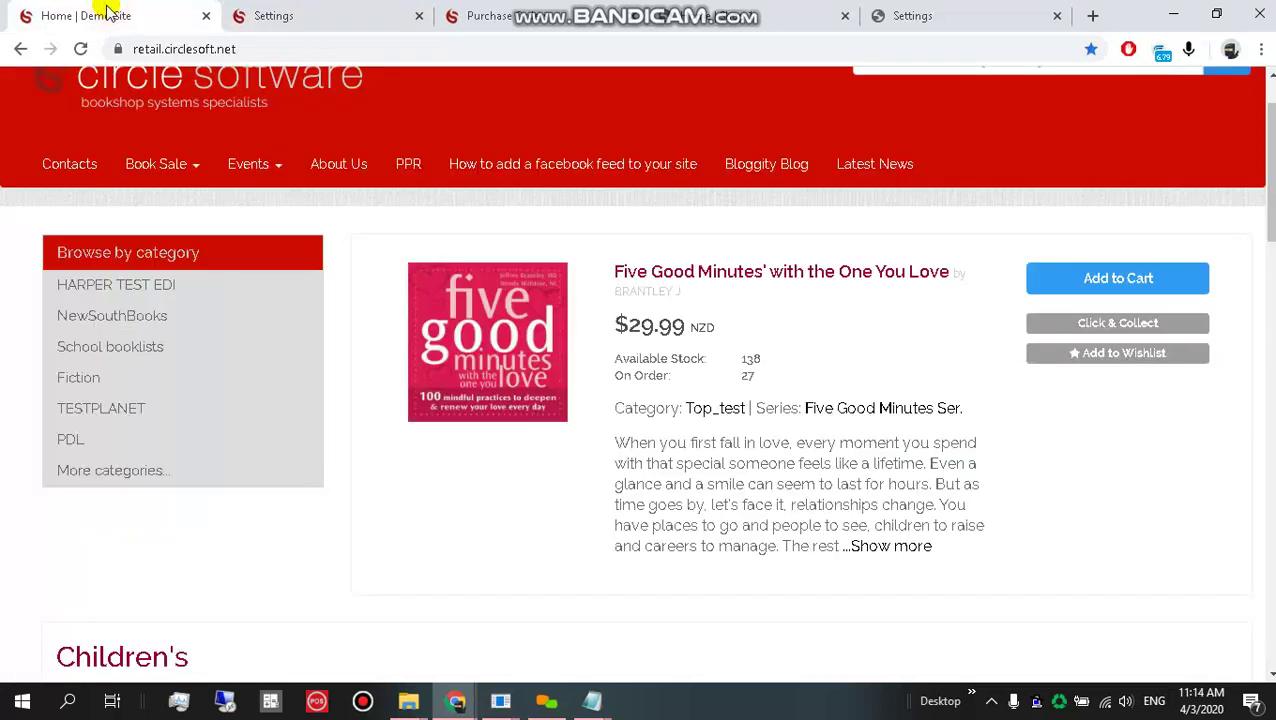
scroll(1110, 250, "up", 1)
left_click(1215, 92)
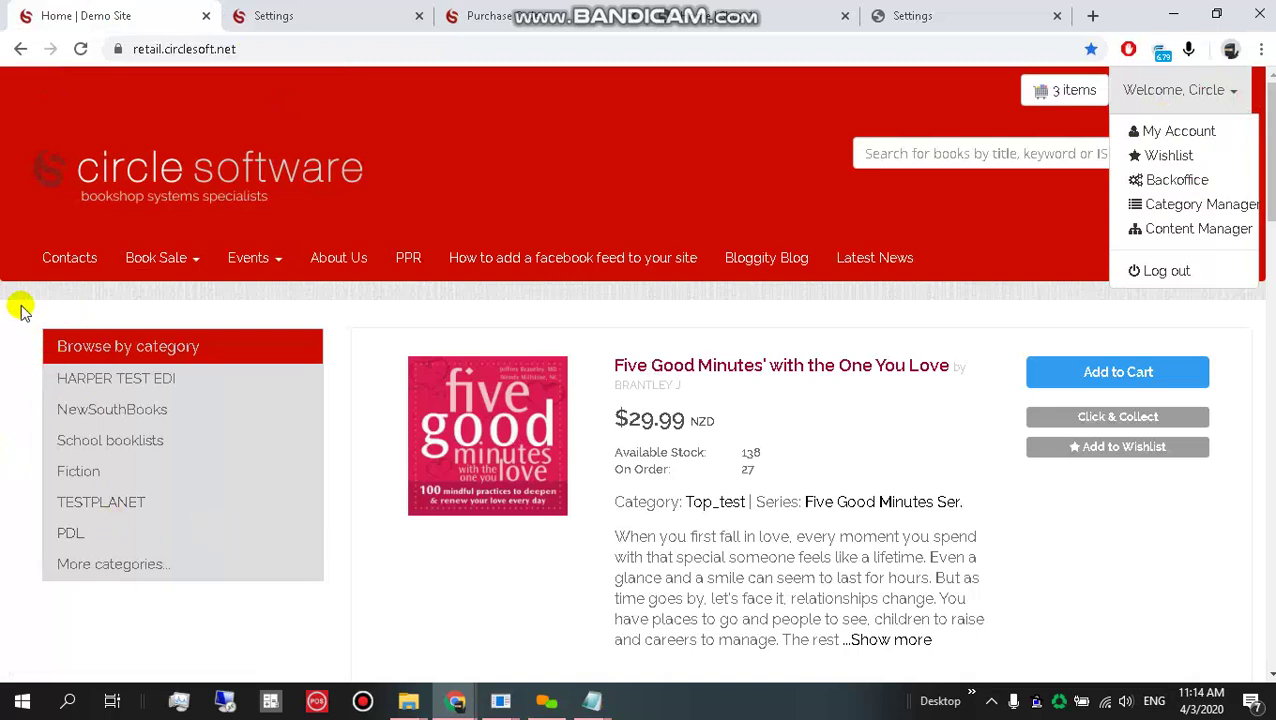
left_click_drag(22, 302, 348, 607)
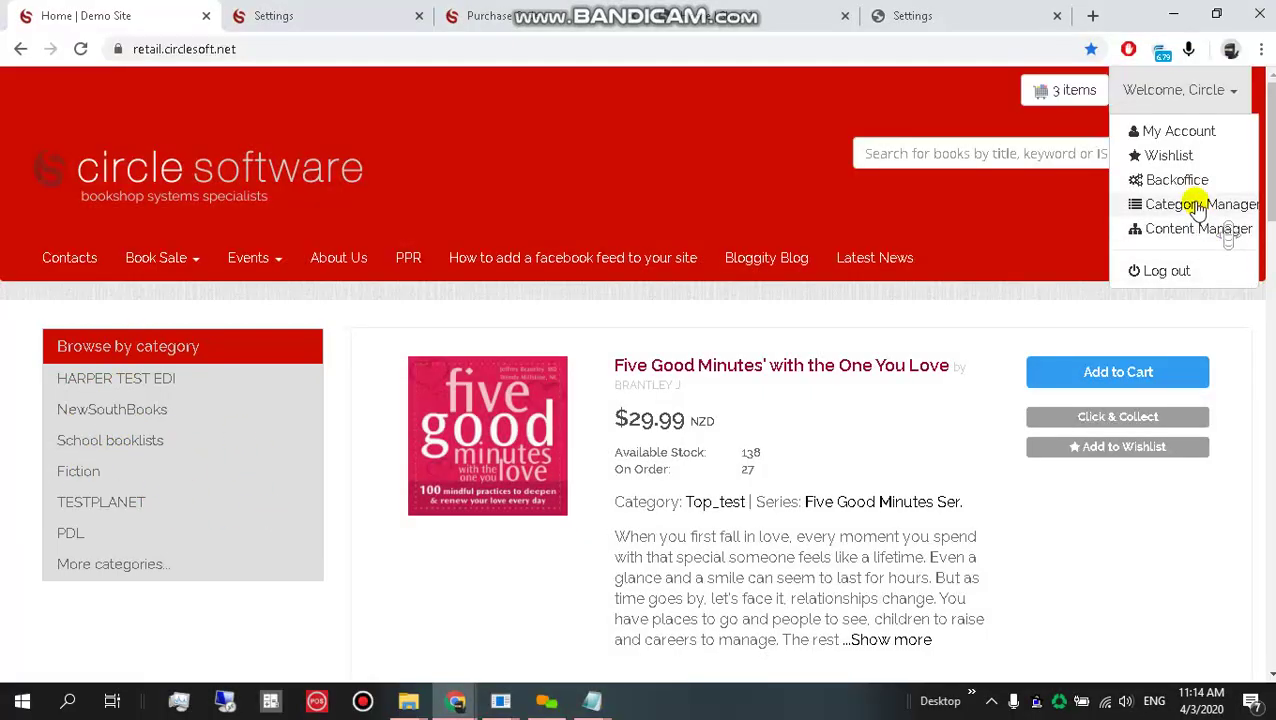
left_click(1198, 206)
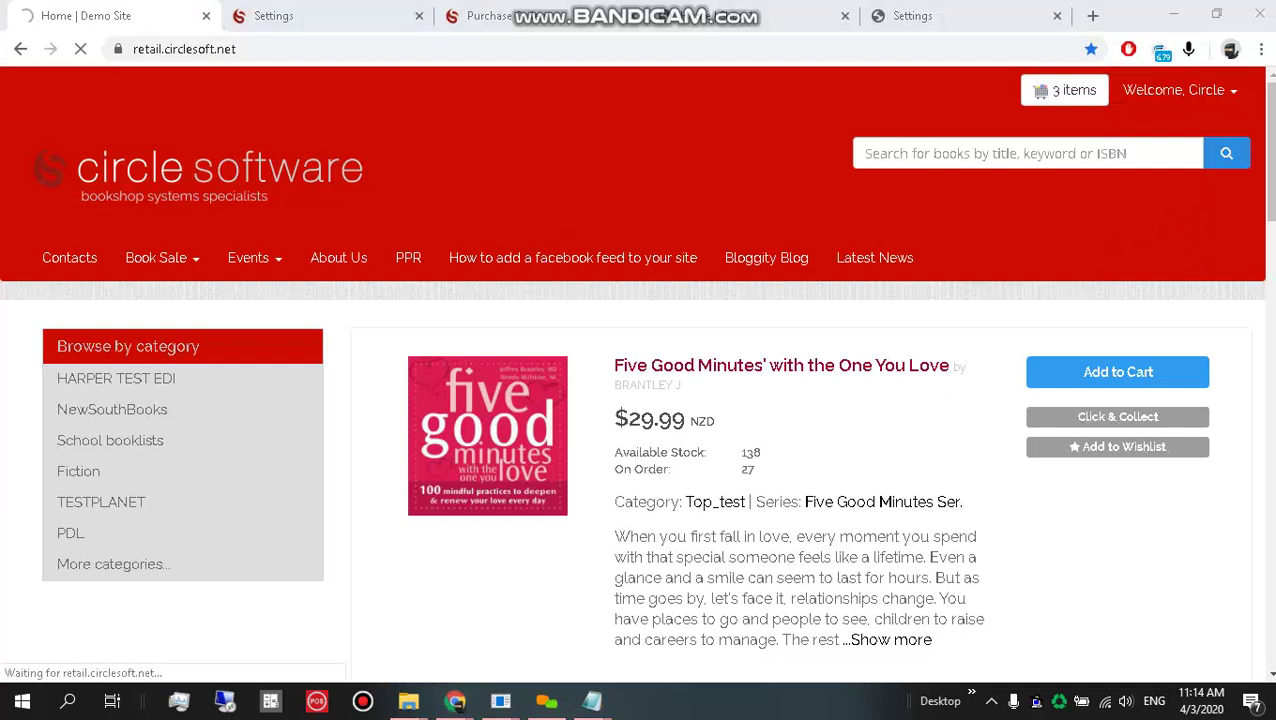
left_click_drag(25, 316, 341, 532)
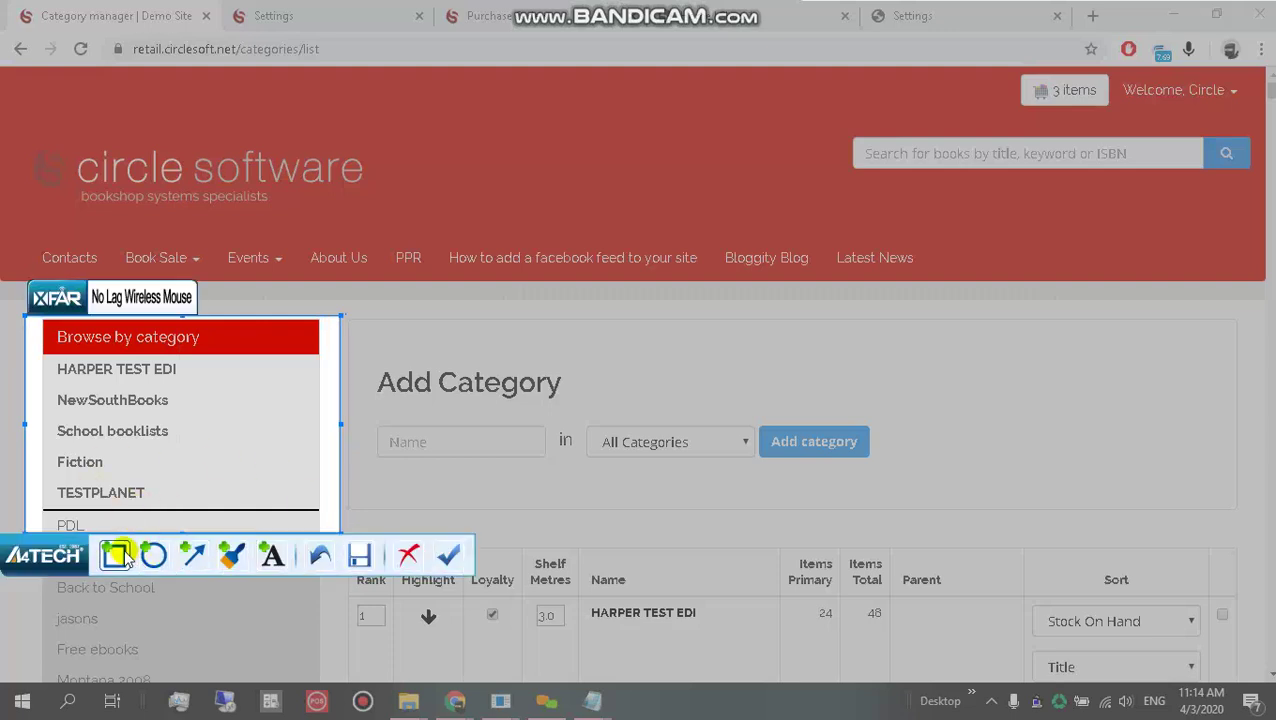
left_click(113, 554)
left_click_drag(34, 505, 322, 521)
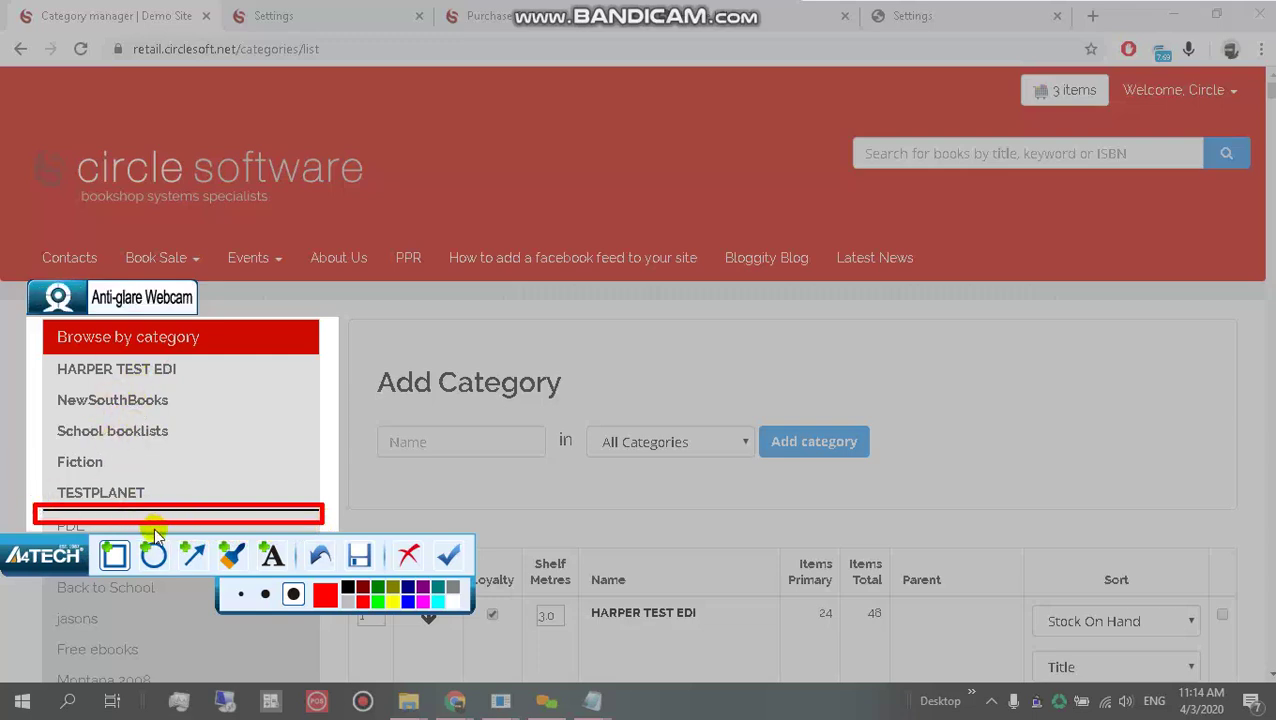
left_click(408, 554)
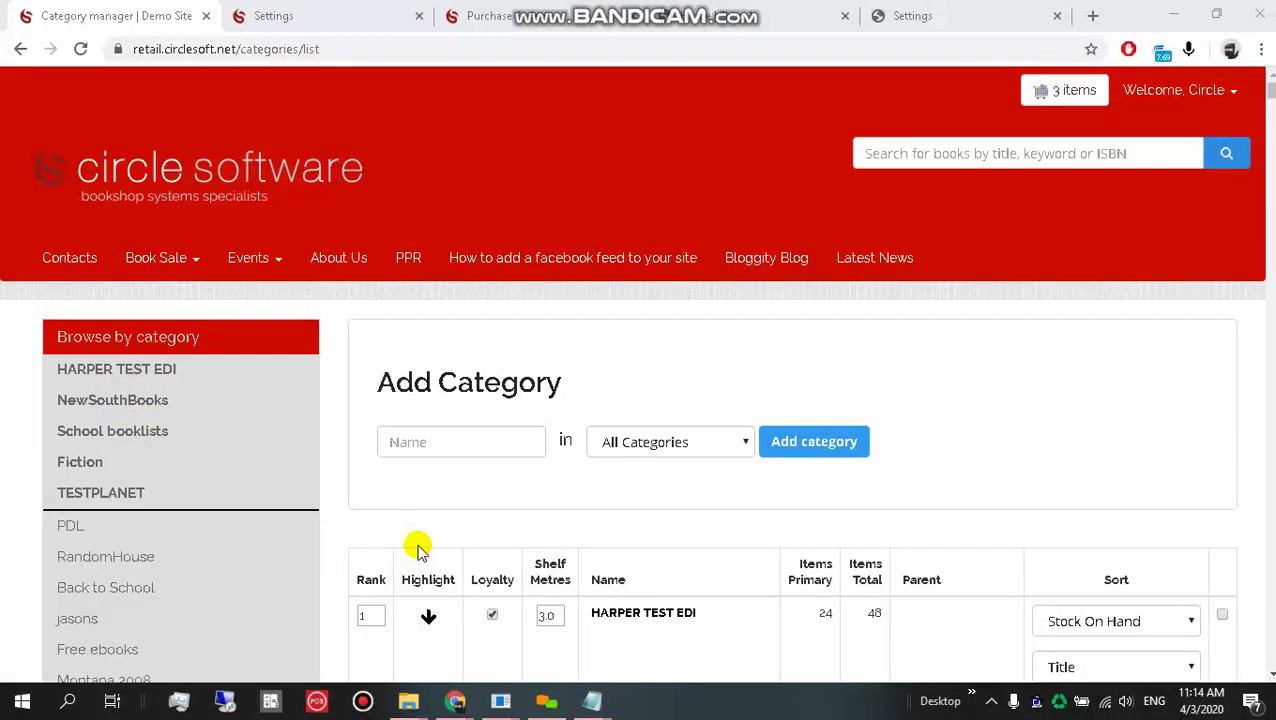
- Find the PDL category in the category table and move it up into the highlighted categories
scroll(420, 548, "down", 8)
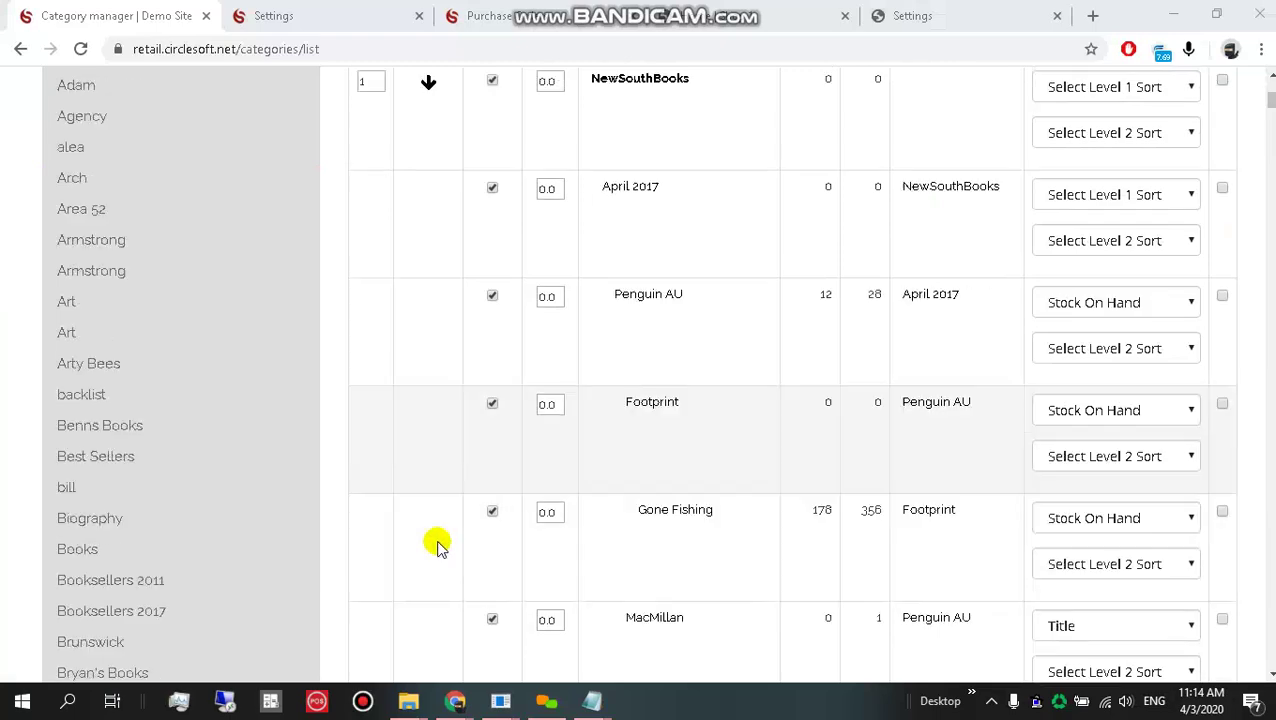
scroll(437, 543, "down", 15)
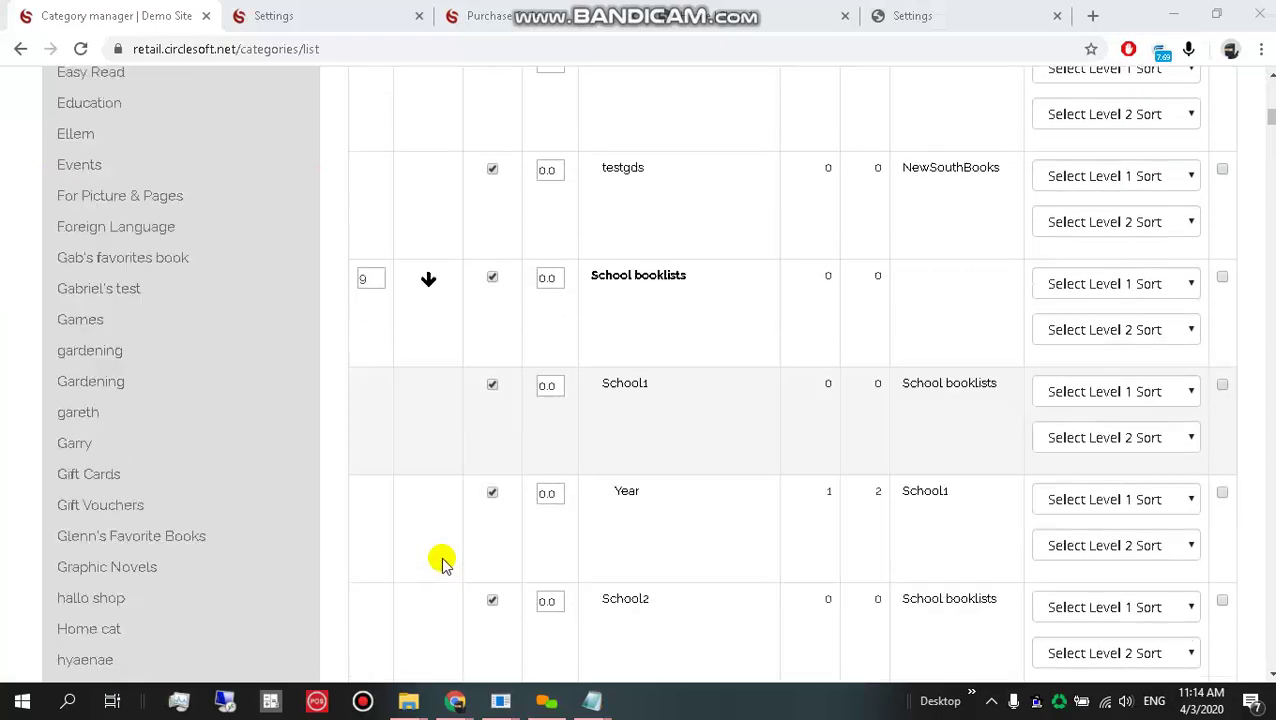
scroll(443, 556, "down", 15)
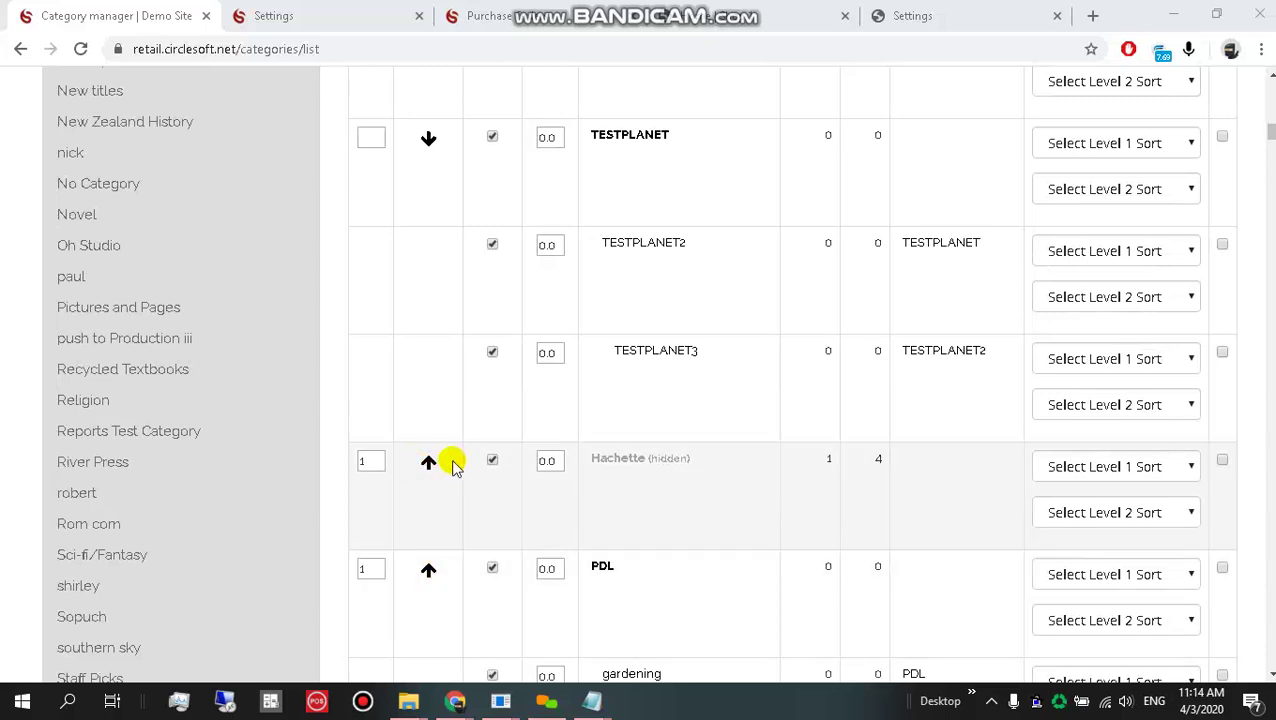
scroll(430, 578, "down", 2)
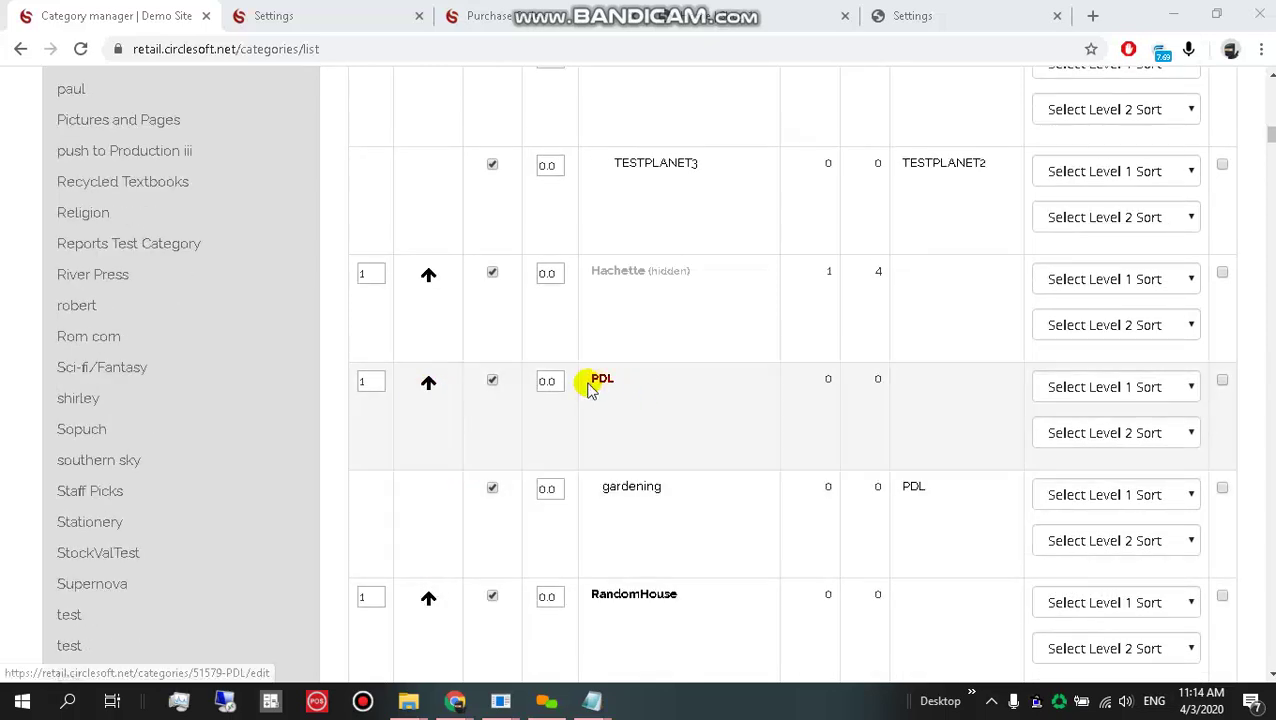
left_click_drag(588, 383, 643, 388)
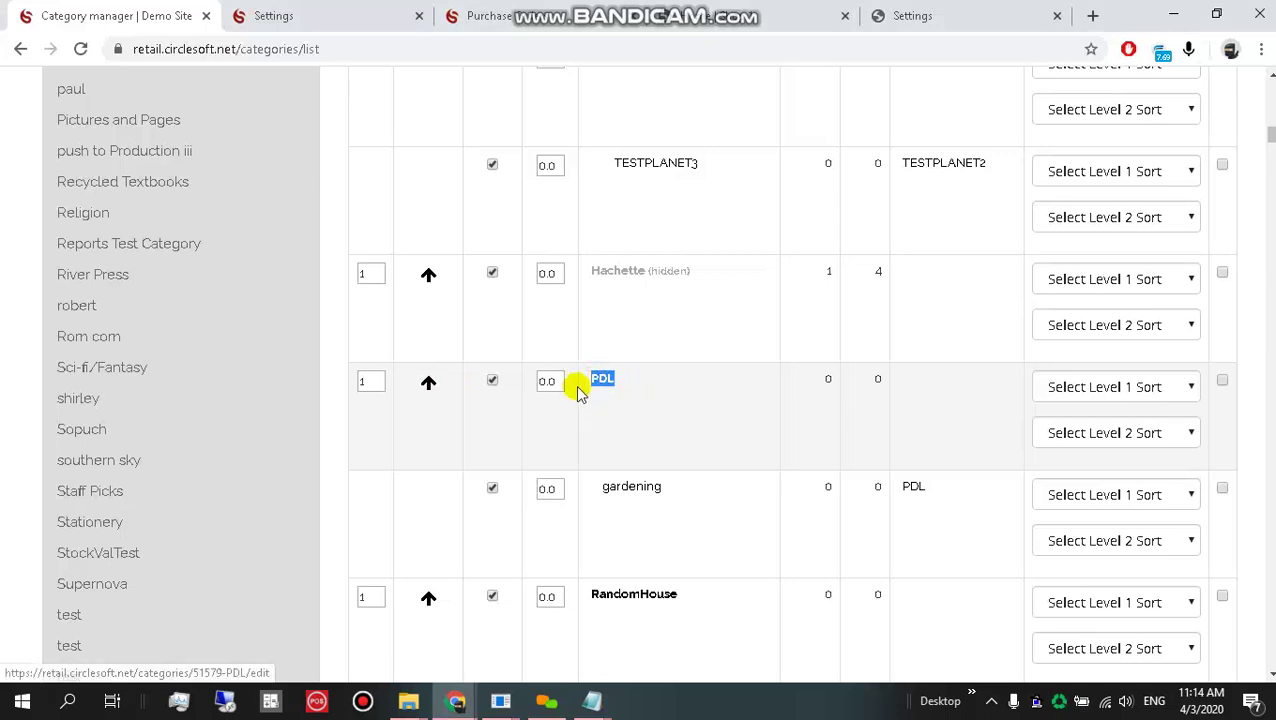
left_click(428, 384)
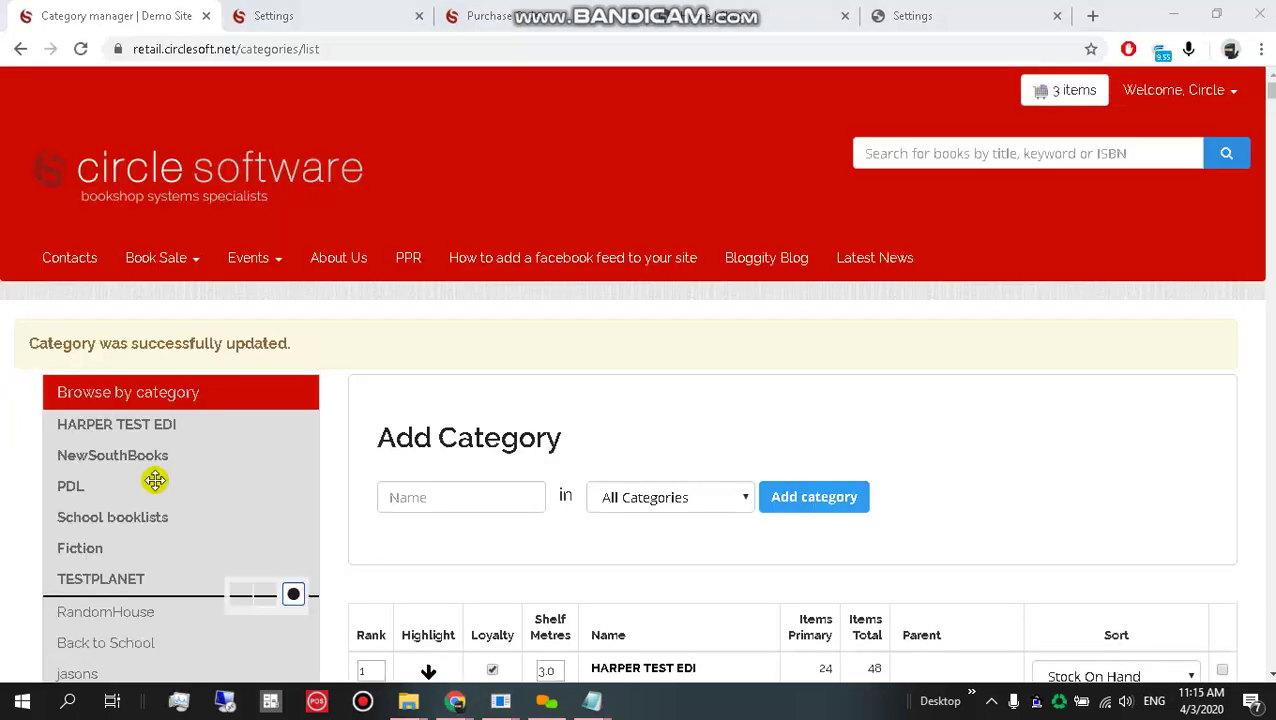
- Capture the Browse by category list with PDL outlined in red, and return to the shop's home page
left_click_drag(29, 371, 332, 612)
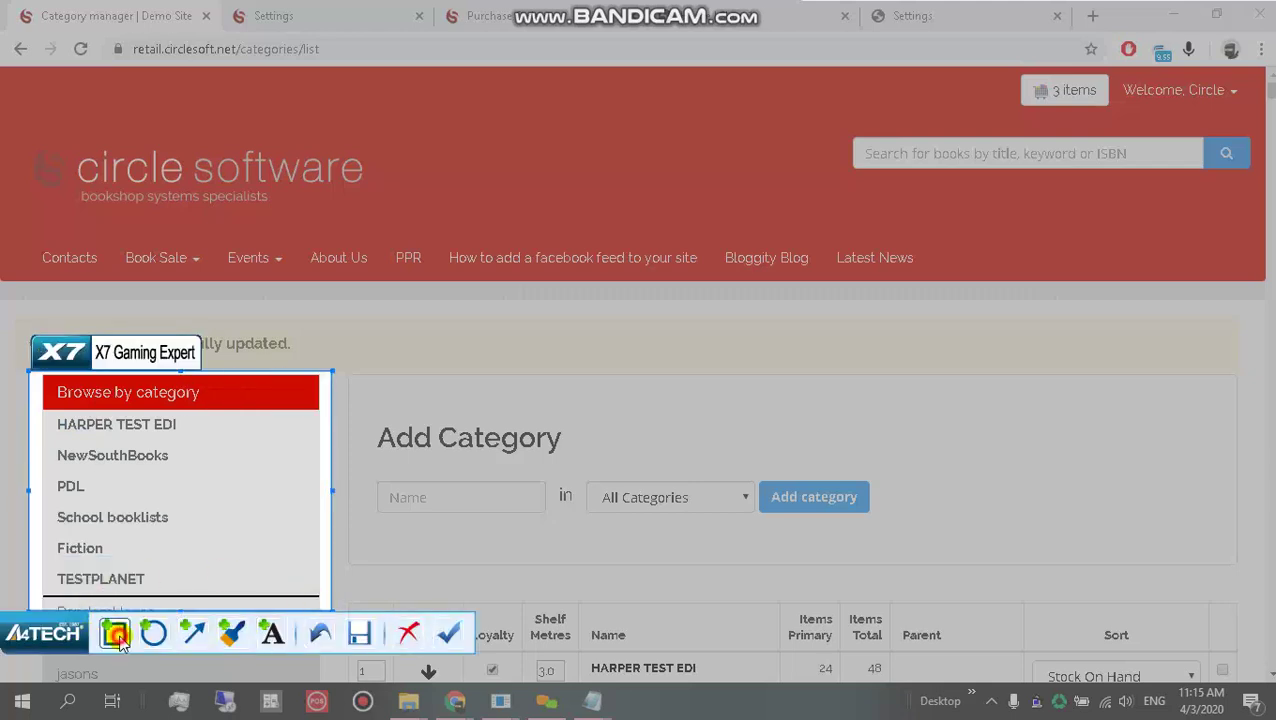
left_click(114, 632)
left_click_drag(40, 474, 119, 506)
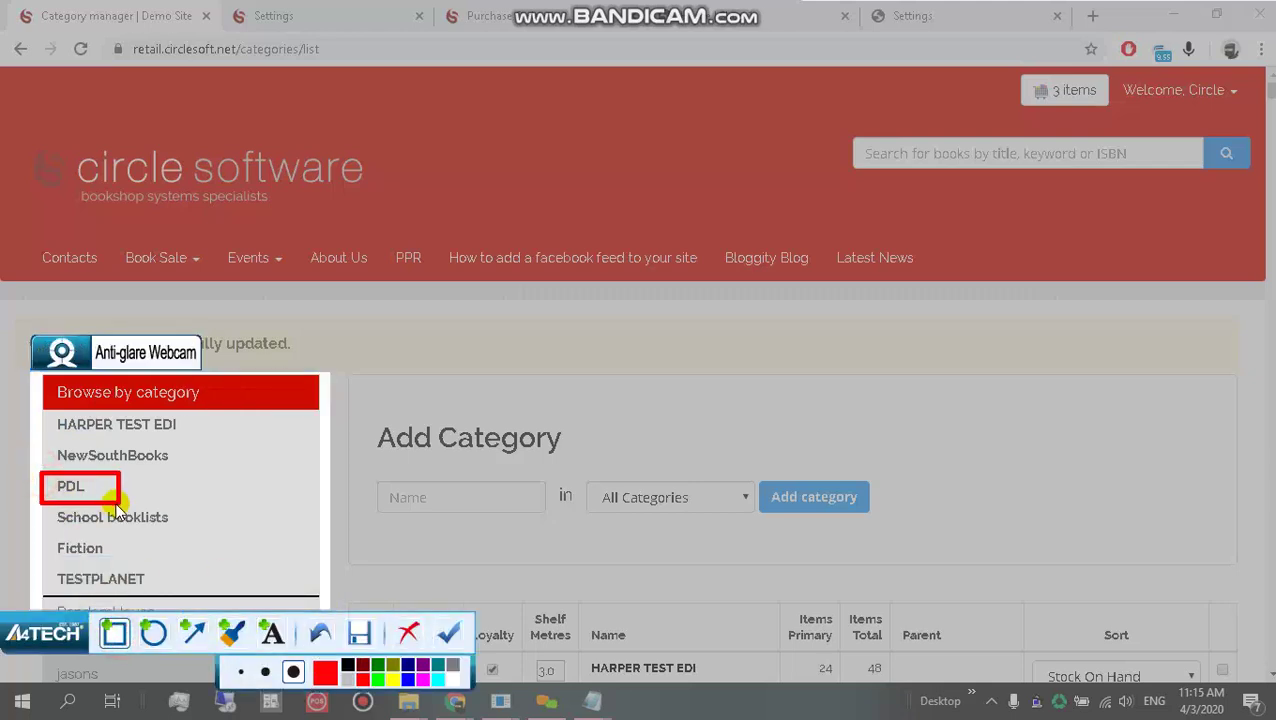
left_click(449, 632)
left_click(197, 193)
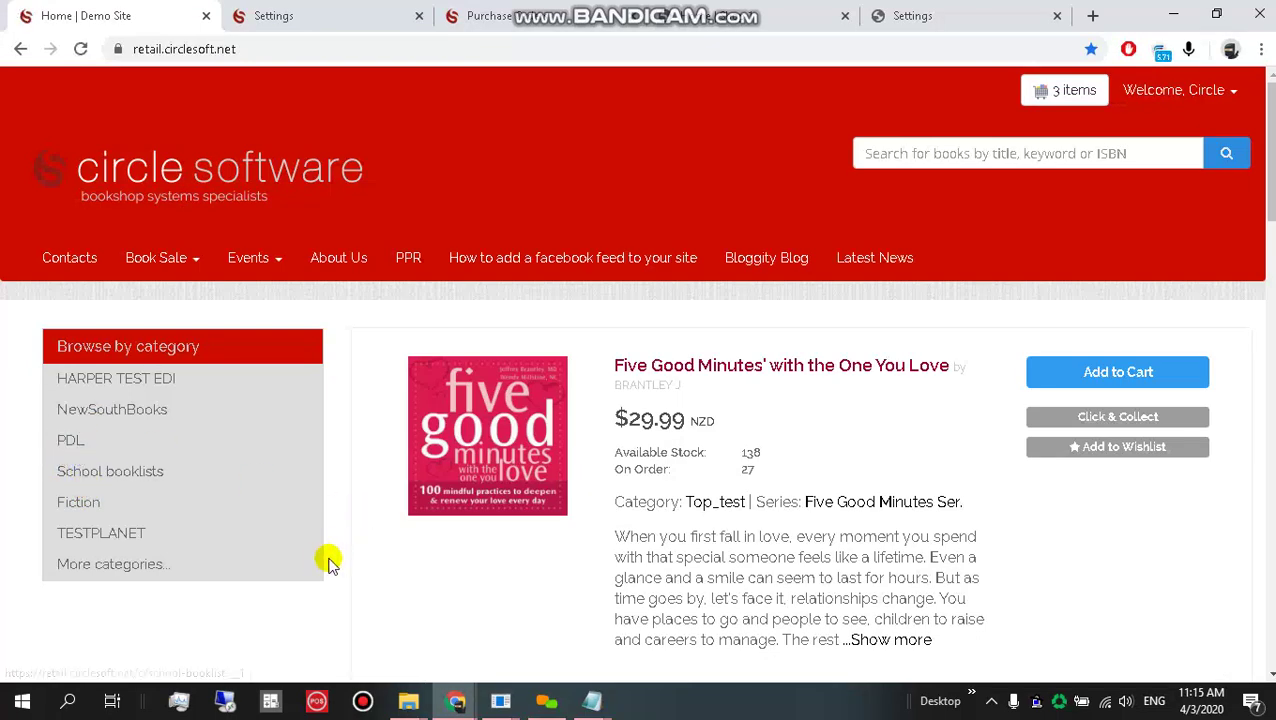
- Change the home page block beside Featured Product to Full Category List and save the home page settings
left_click(280, 16)
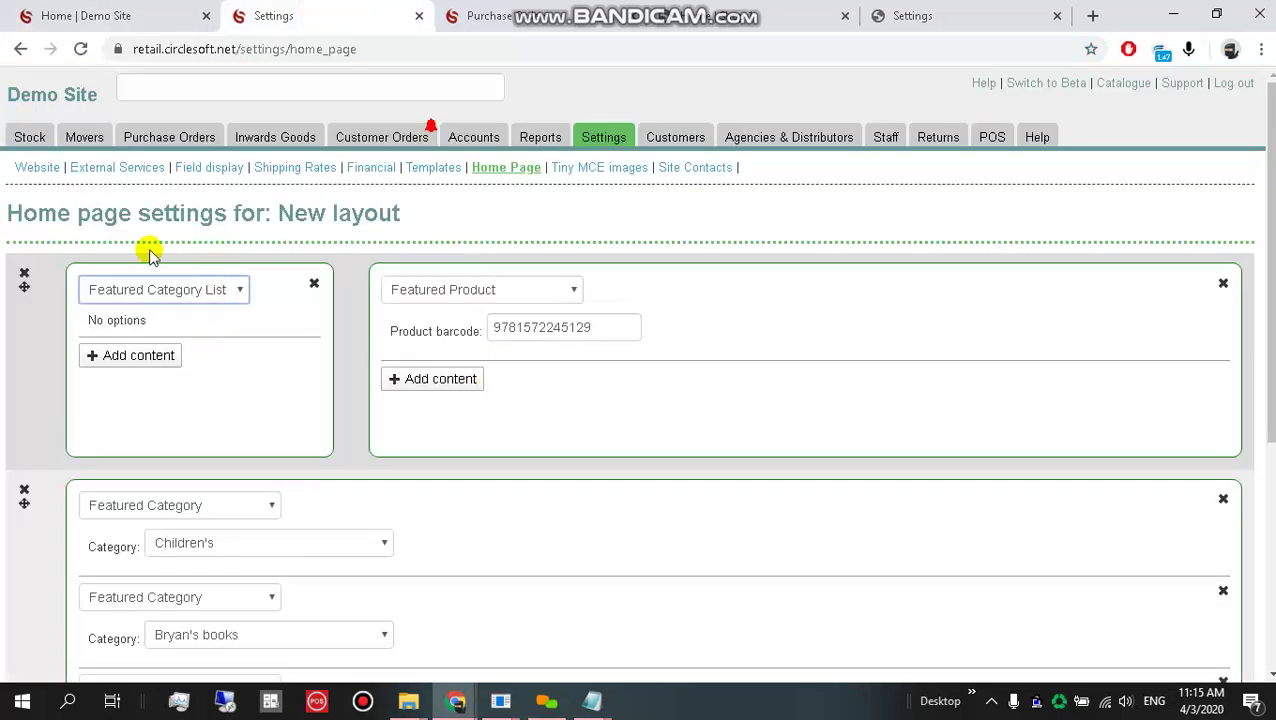
left_click(220, 290)
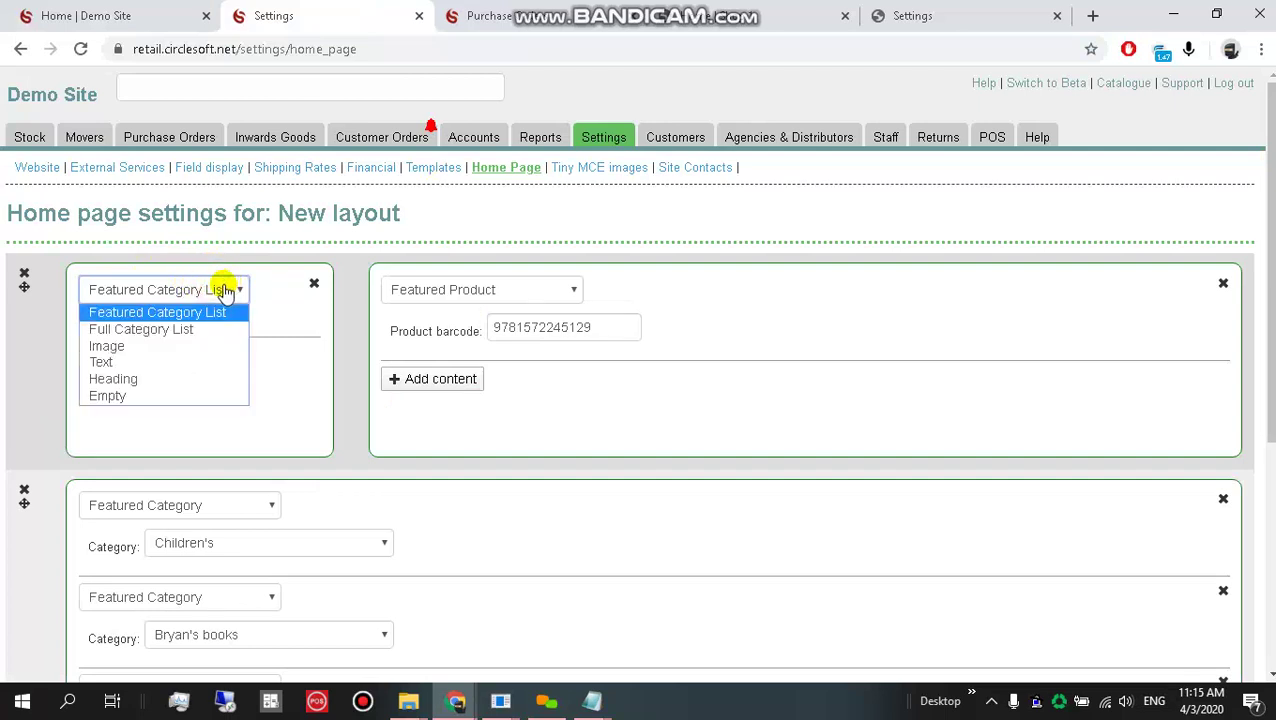
left_click(197, 331)
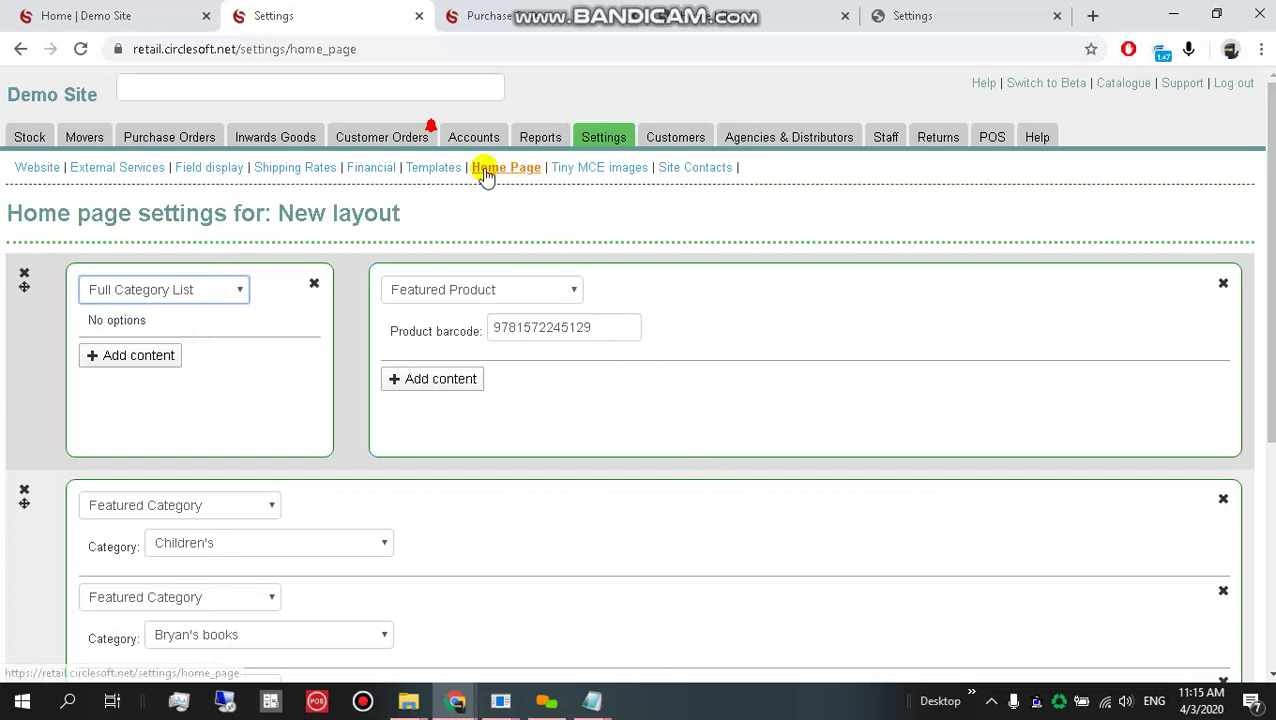
mouse_move(597, 150)
scroll(1040, 425, "down", 4)
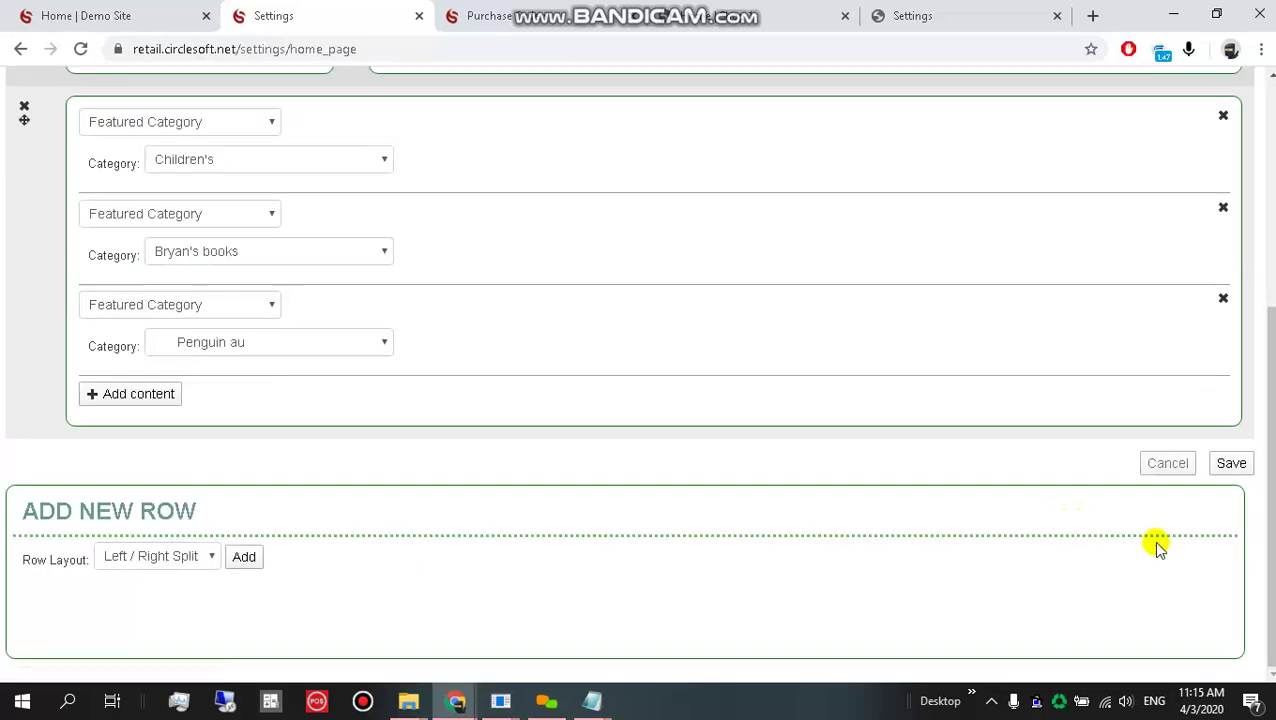
left_click(1232, 465)
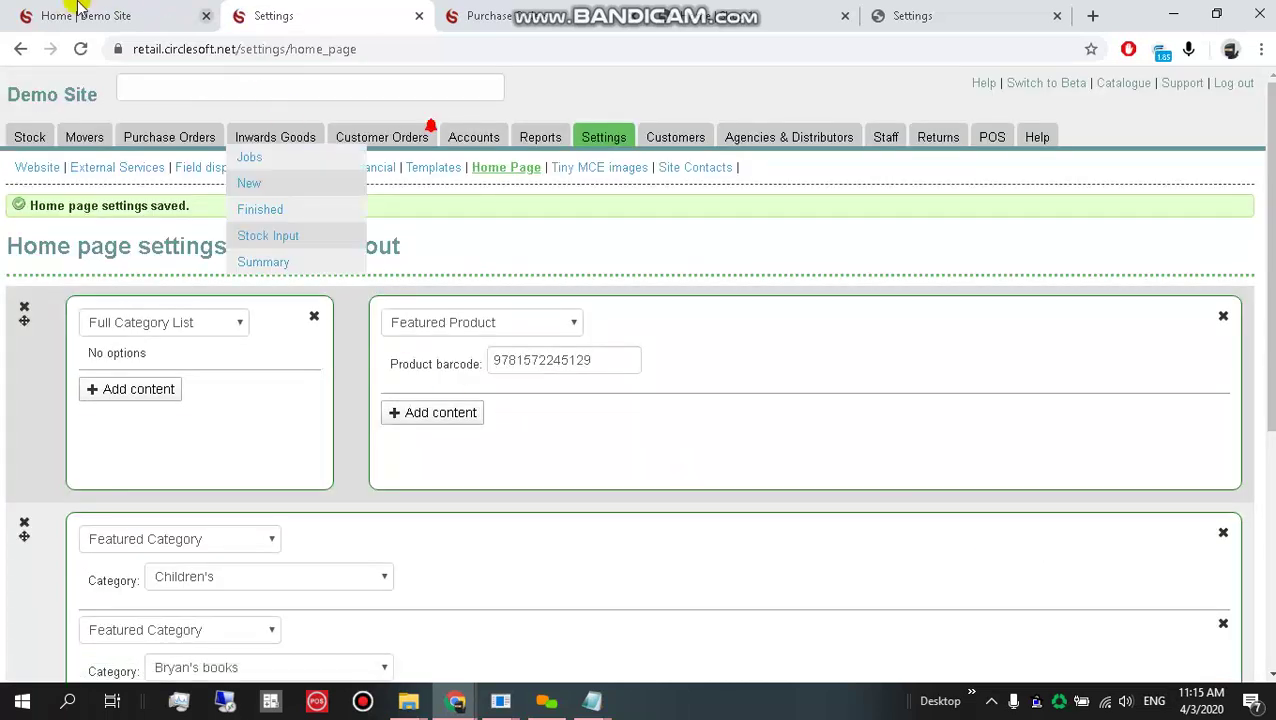
- Examine the complete category list on the shop's home page and the featured category rows below it
left_click(80, 12)
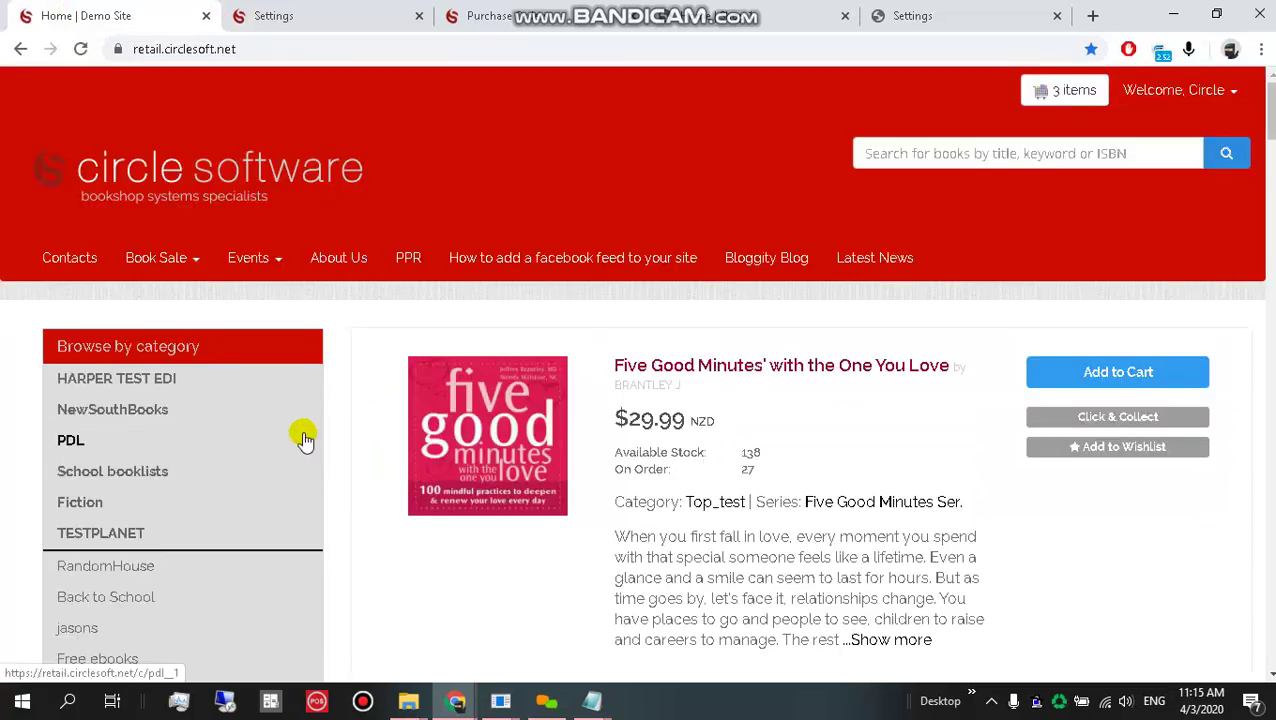
scroll(191, 441, "down", 15)
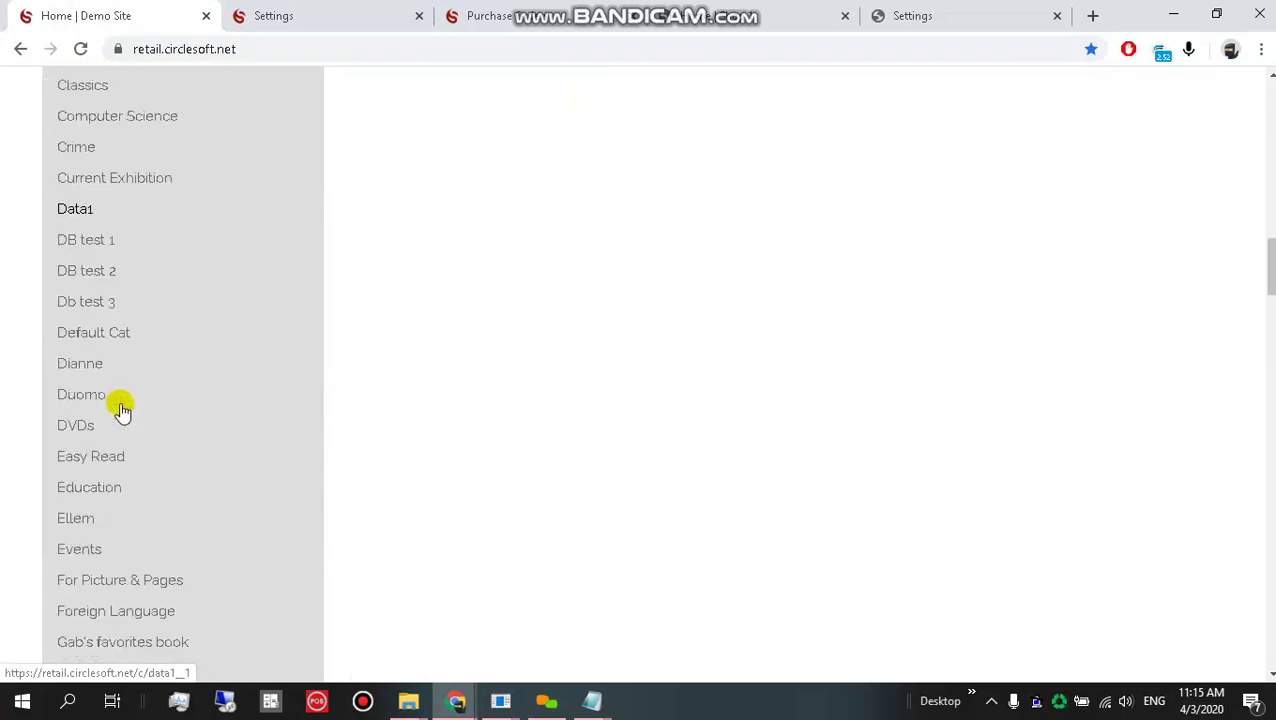
scroll(120, 410, "down", 20)
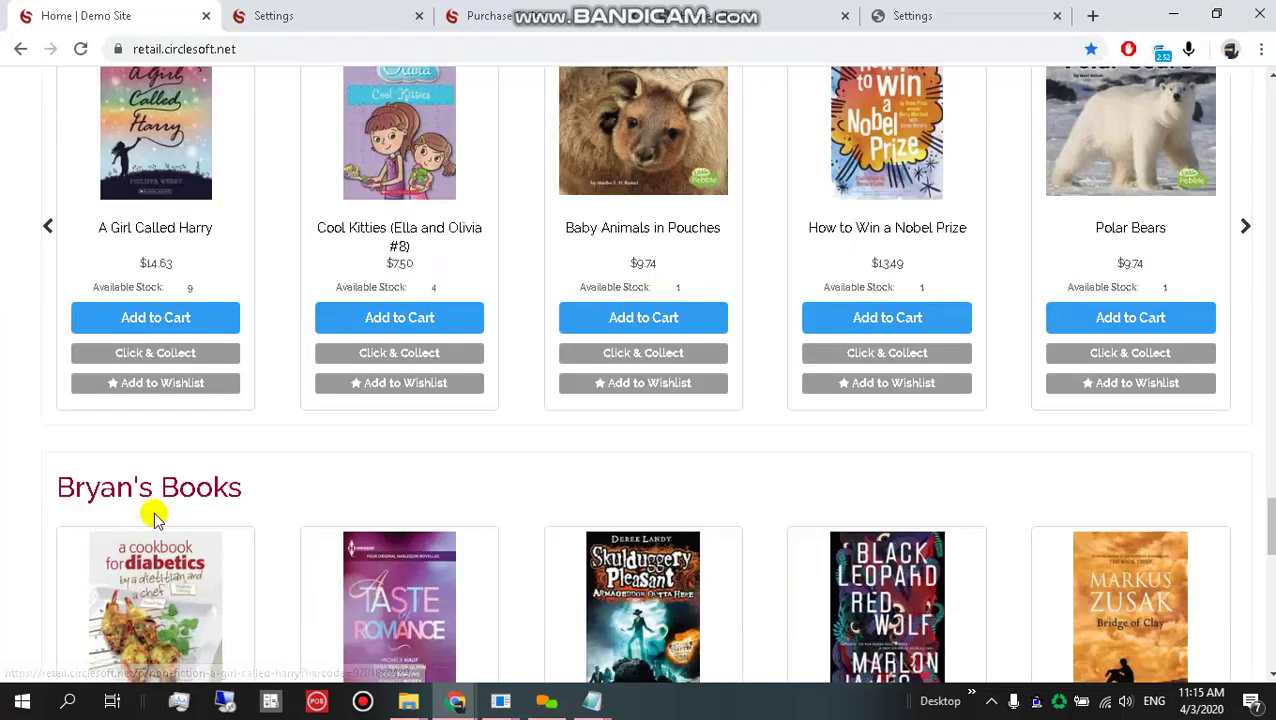
scroll(155, 512, "up", 20)
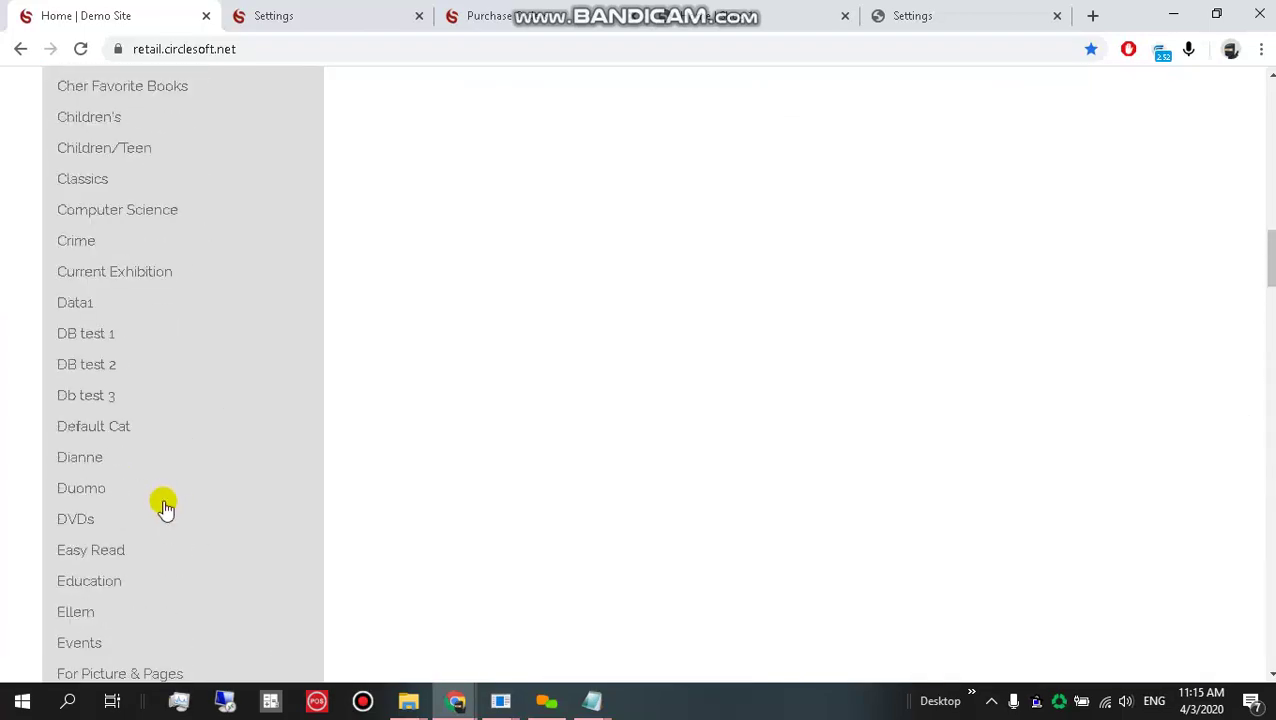
scroll(165, 515, "up", 15)
- Set the home page block beside Featured Product back to Featured Category List and save the home page settings
left_click(255, 15)
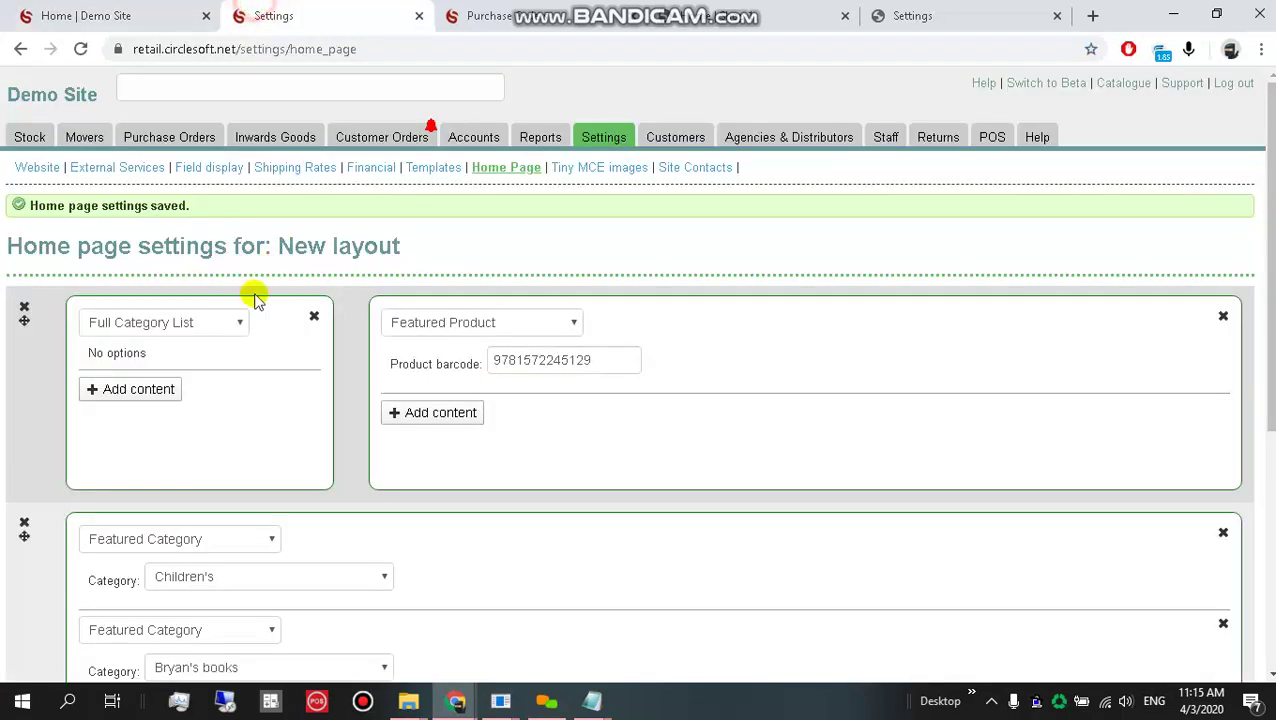
left_click(190, 322)
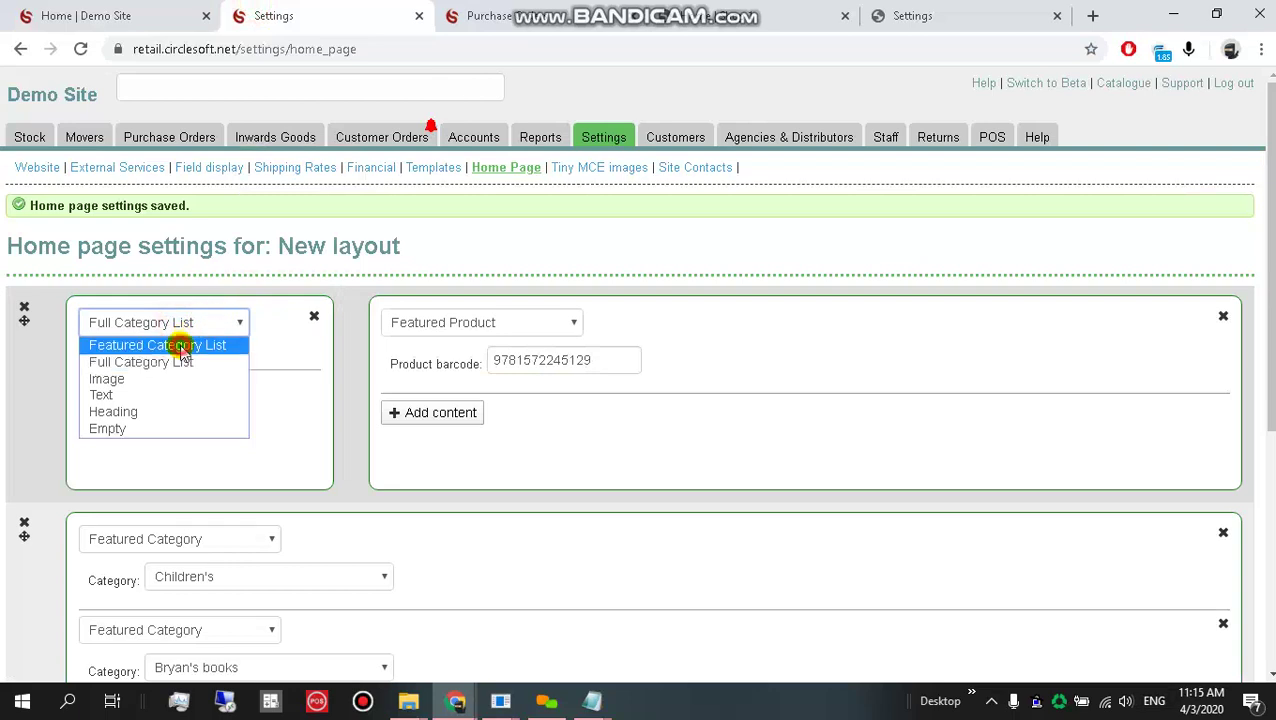
left_click(97, 15)
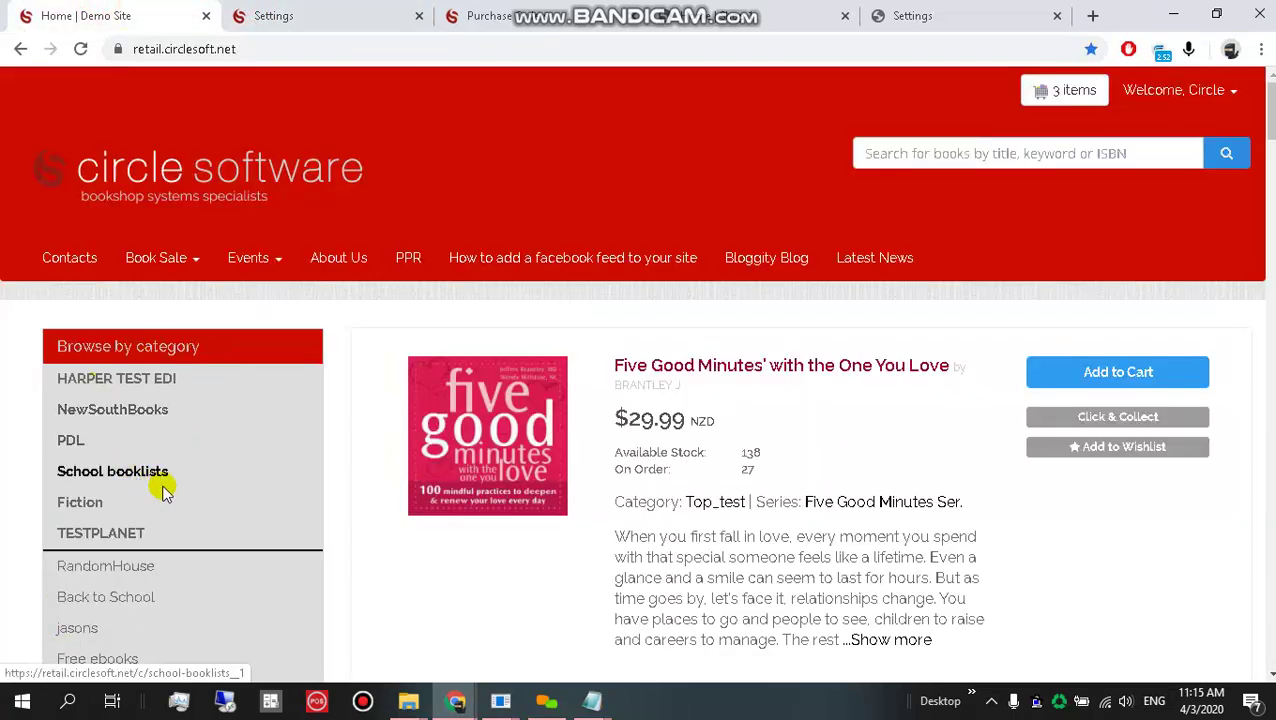
scroll(137, 441, "down", 2)
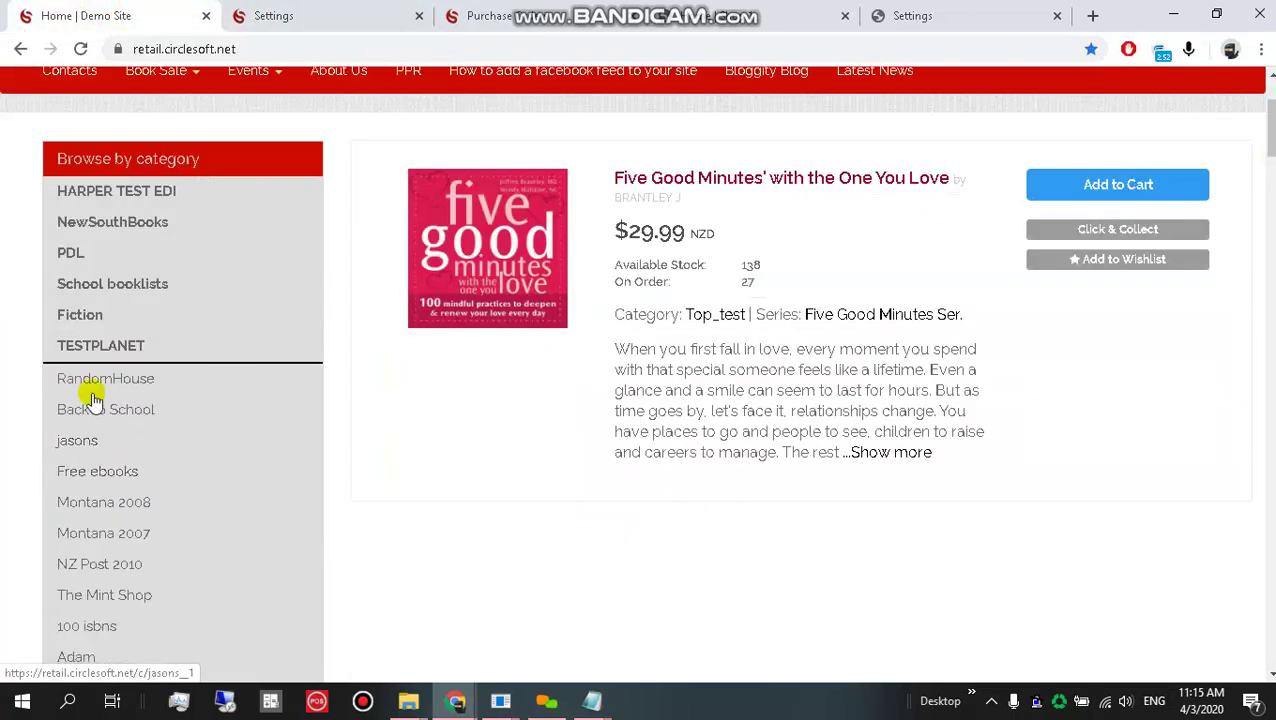
left_click(322, 12)
scroll(1150, 510, "down", 4)
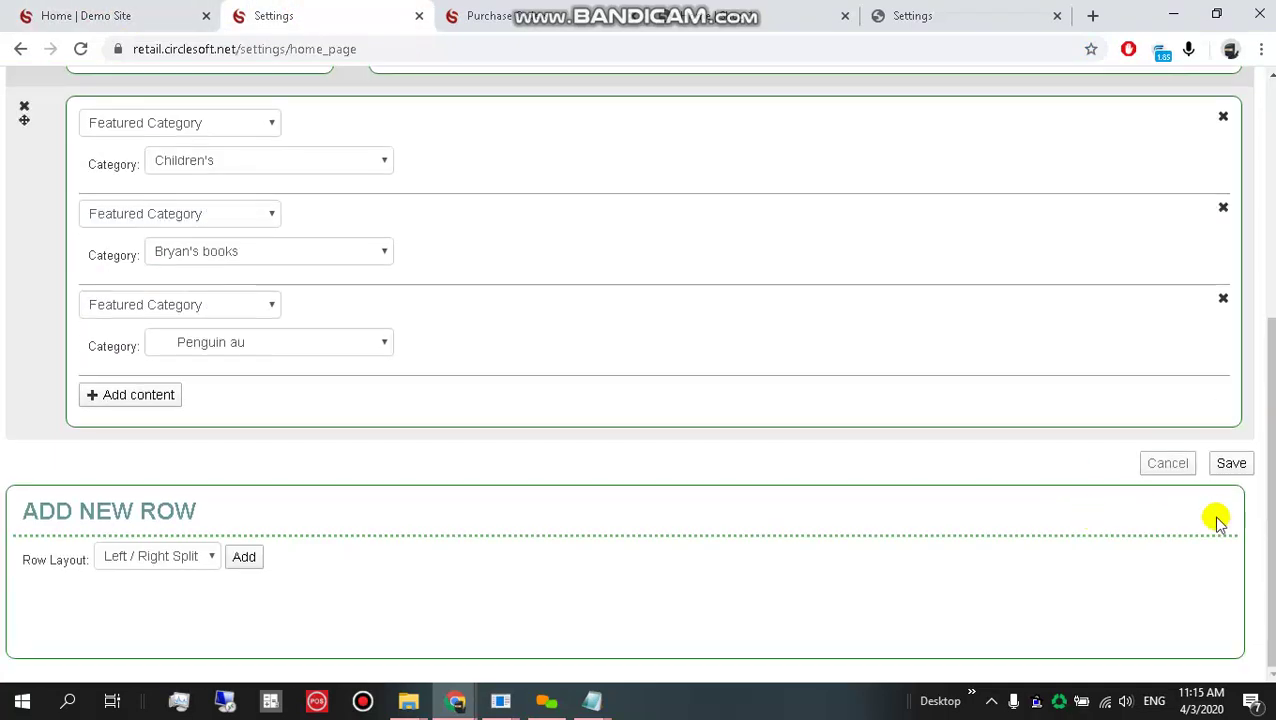
left_click(1231, 463)
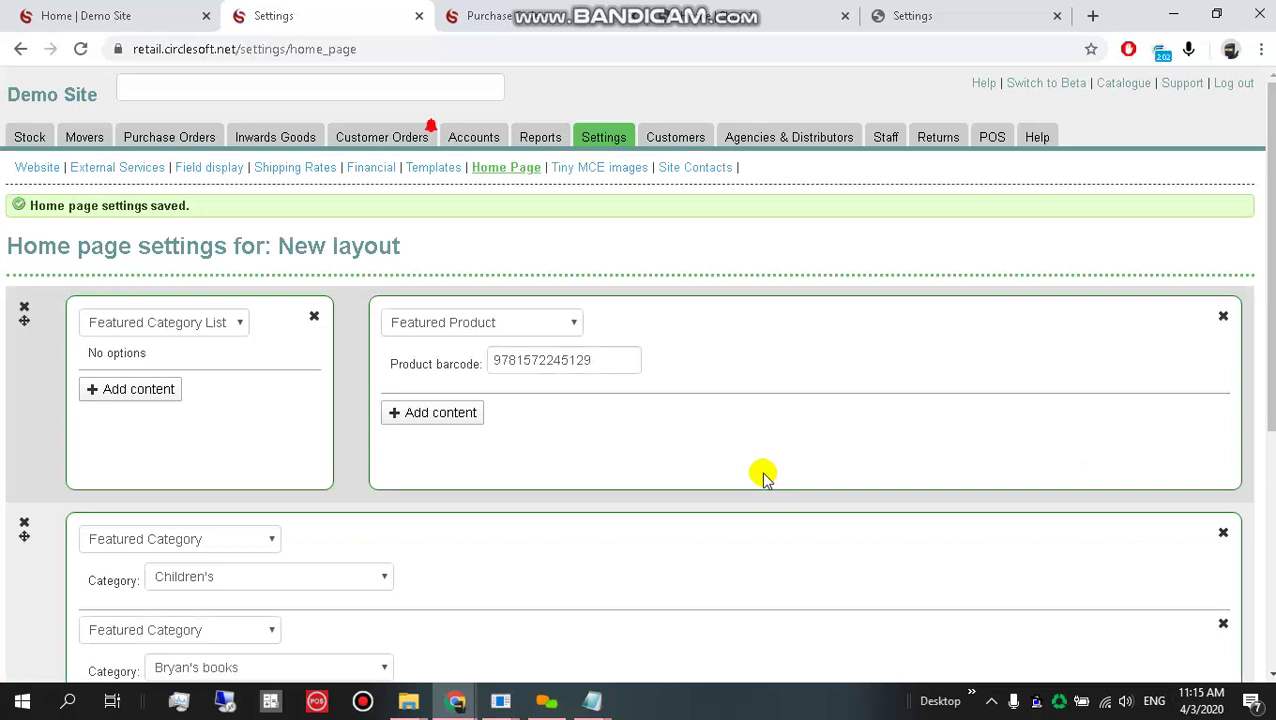
- Capture the featured product block on the shop's home page with its price and stock details outlined in red
left_click(525, 325)
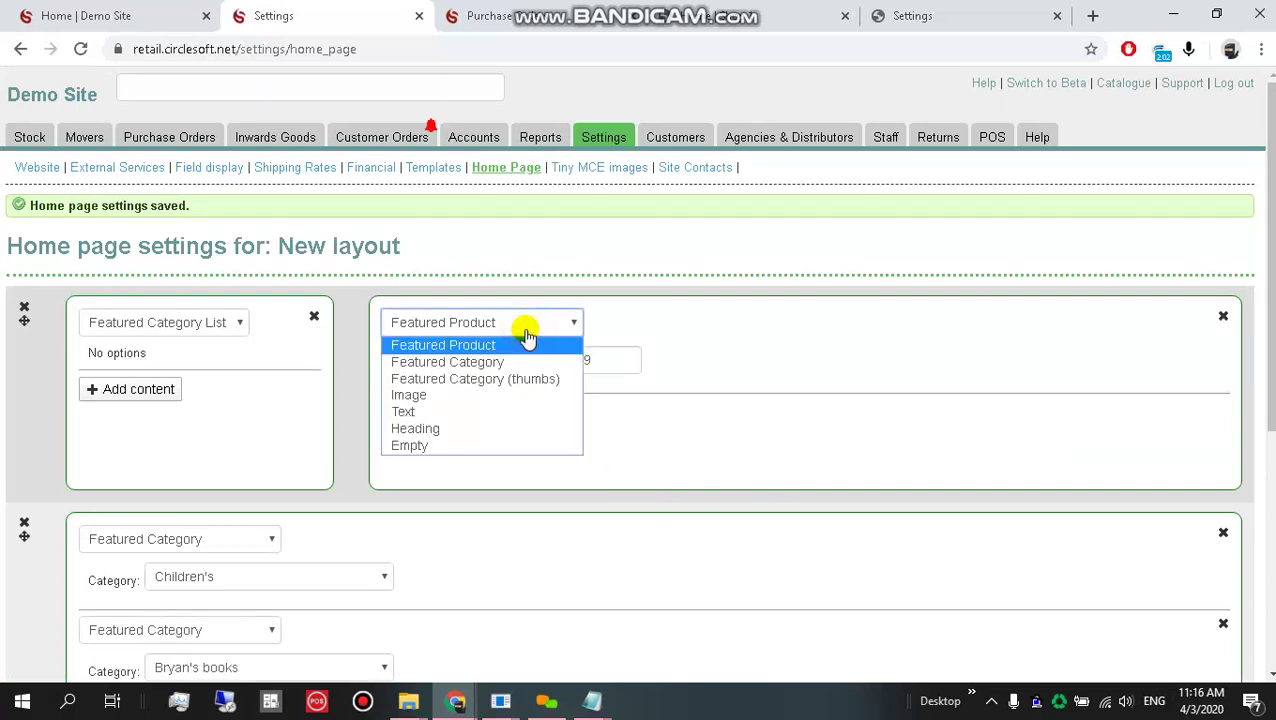
left_click(656, 330)
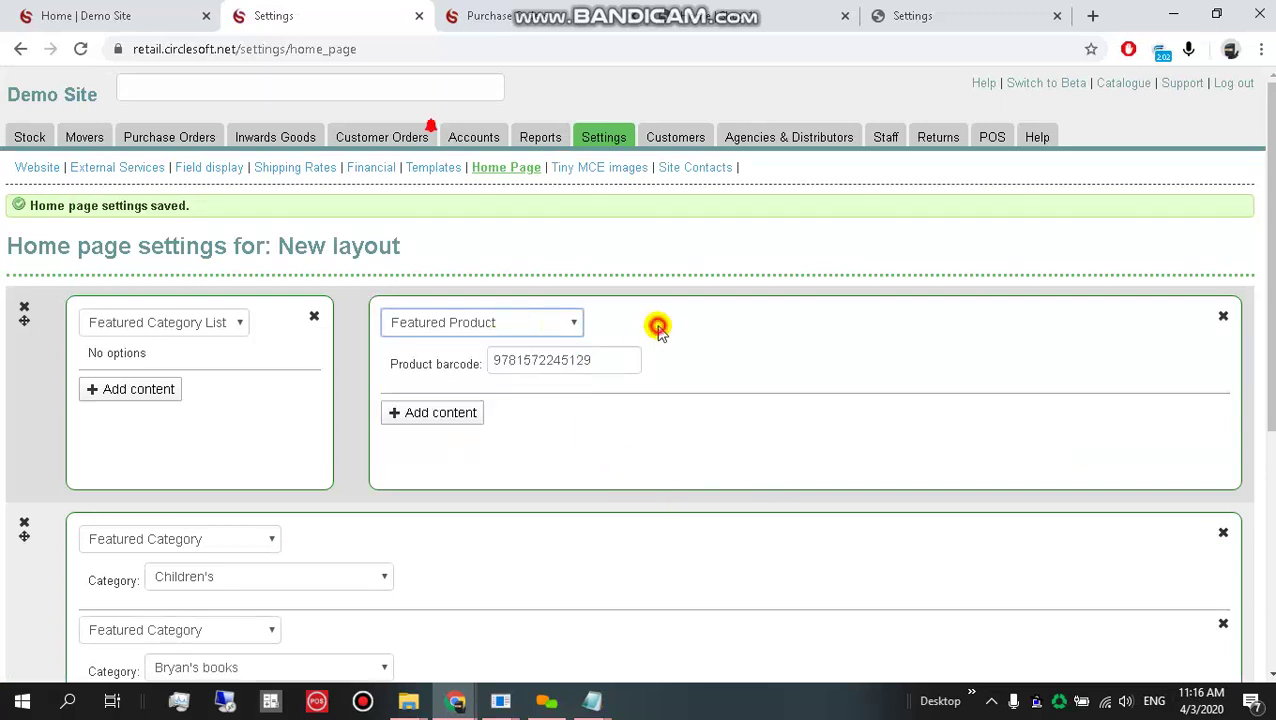
left_click(170, 16)
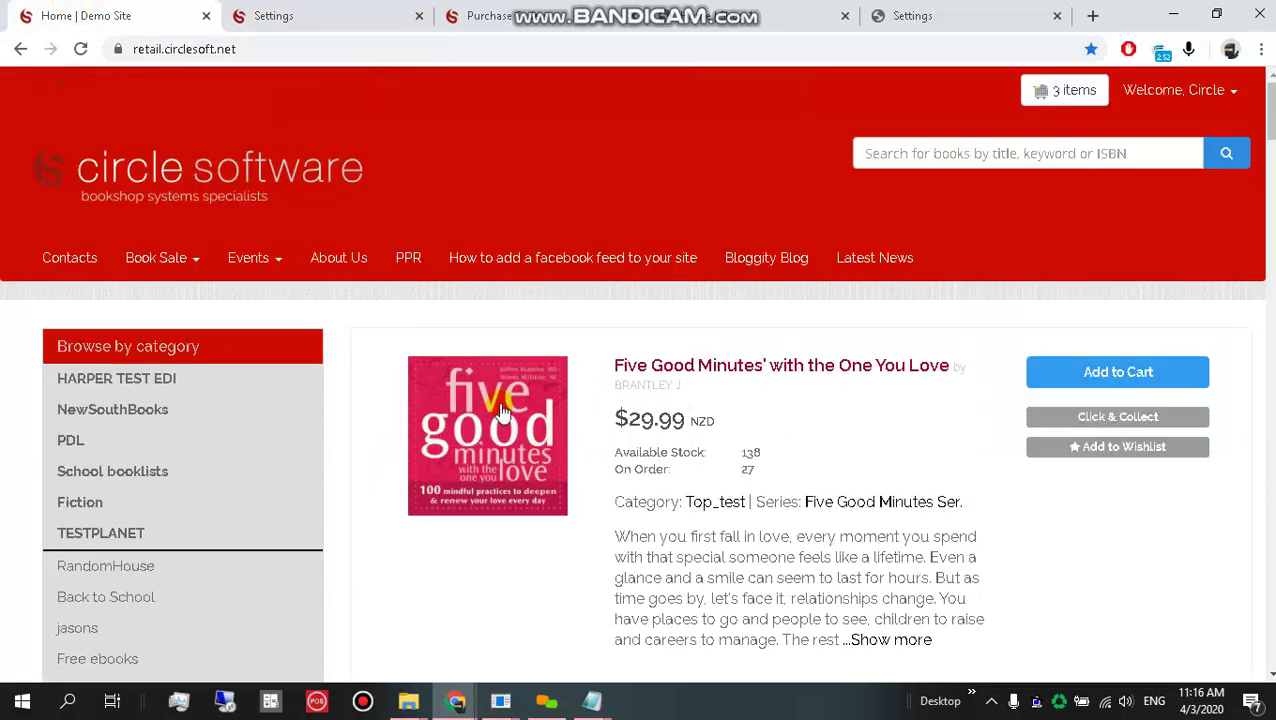
scroll(382, 385, "down", 2)
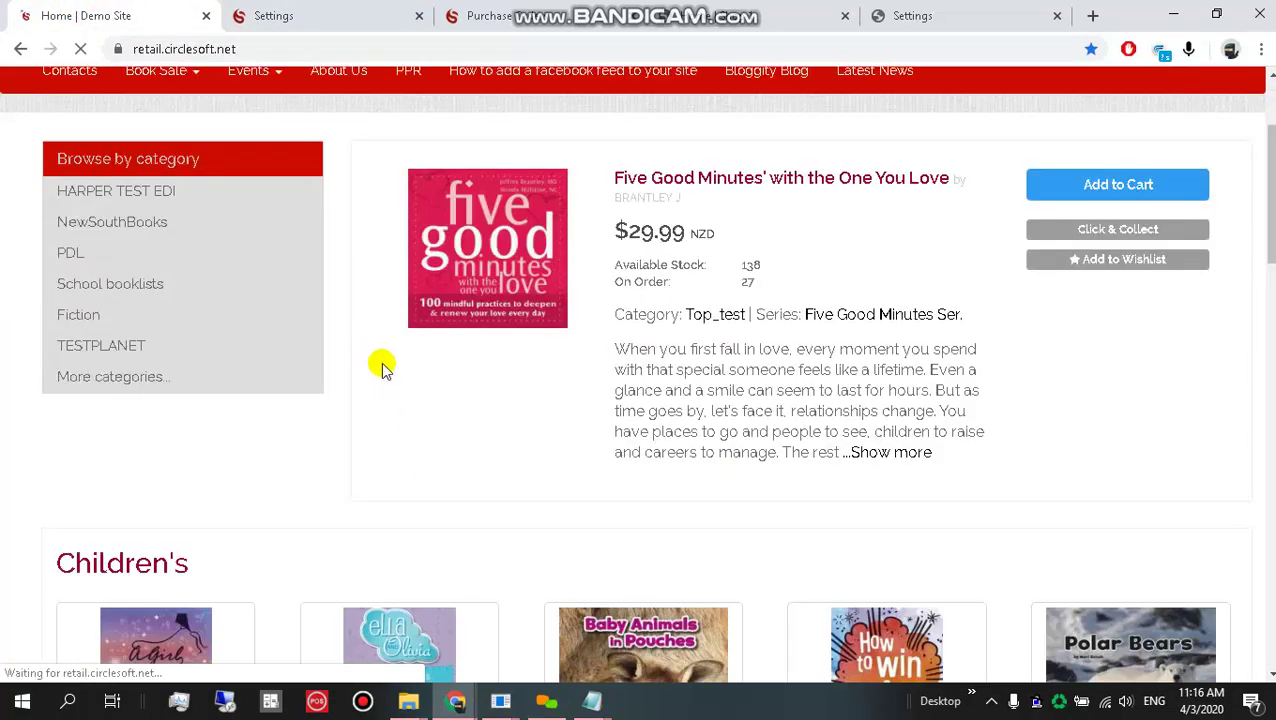
mouse_move(335, 126)
left_mouse_down()
mouse_move(1002, 456)
mouse_move(1260, 517)
left_mouse_up()
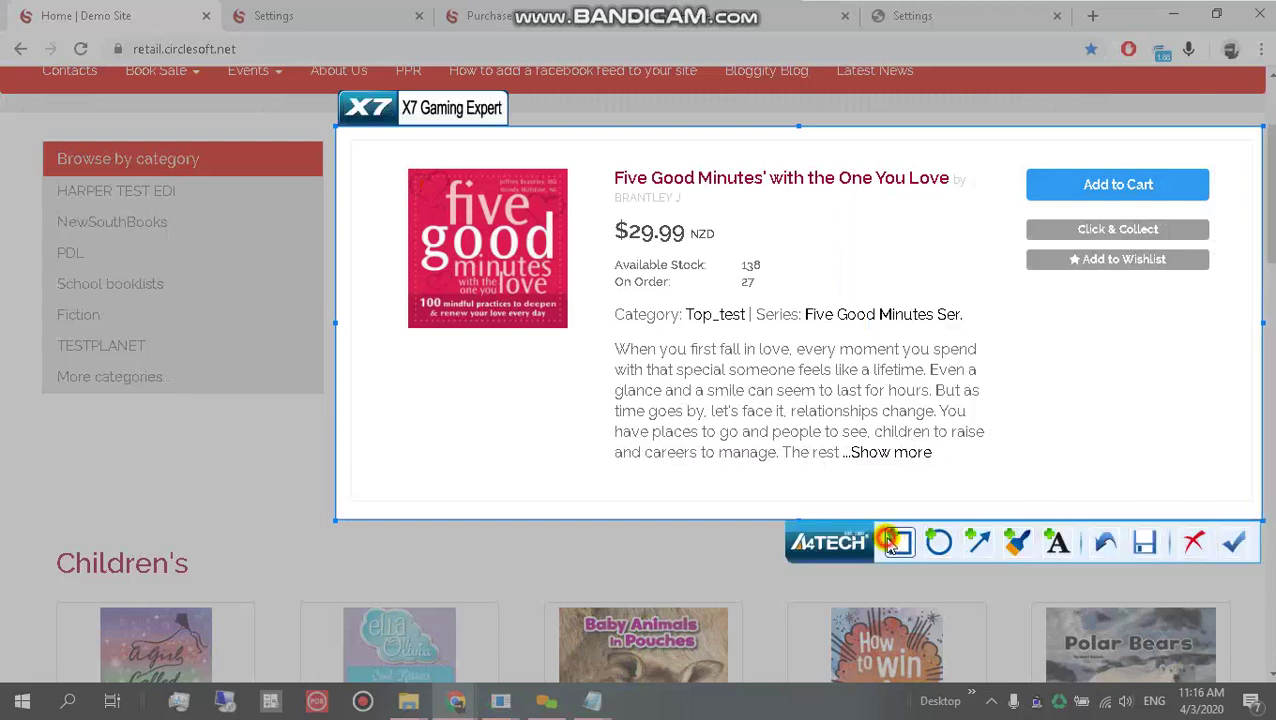
left_click(898, 543)
left_click_drag(603, 212, 783, 296)
key("ctrl+c")
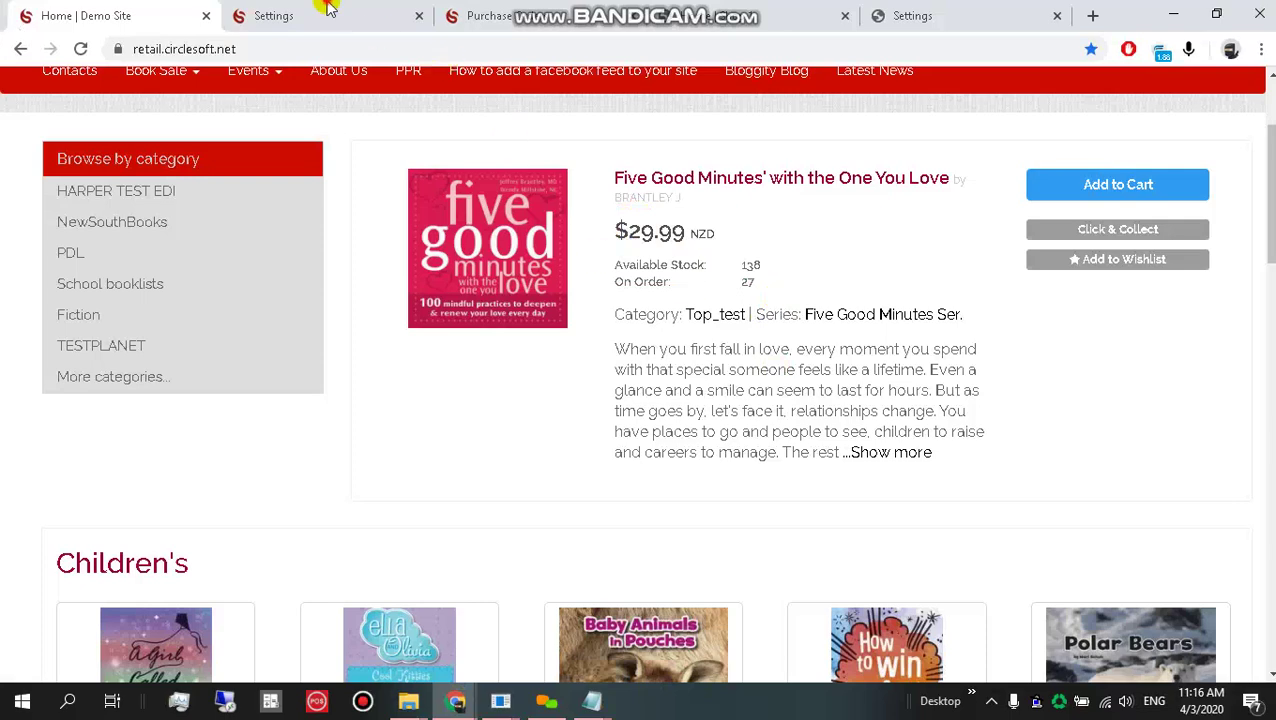
- Add a second content block beneath the Featured Product block in the home page settings
left_click(322, 12)
left_click(438, 330)
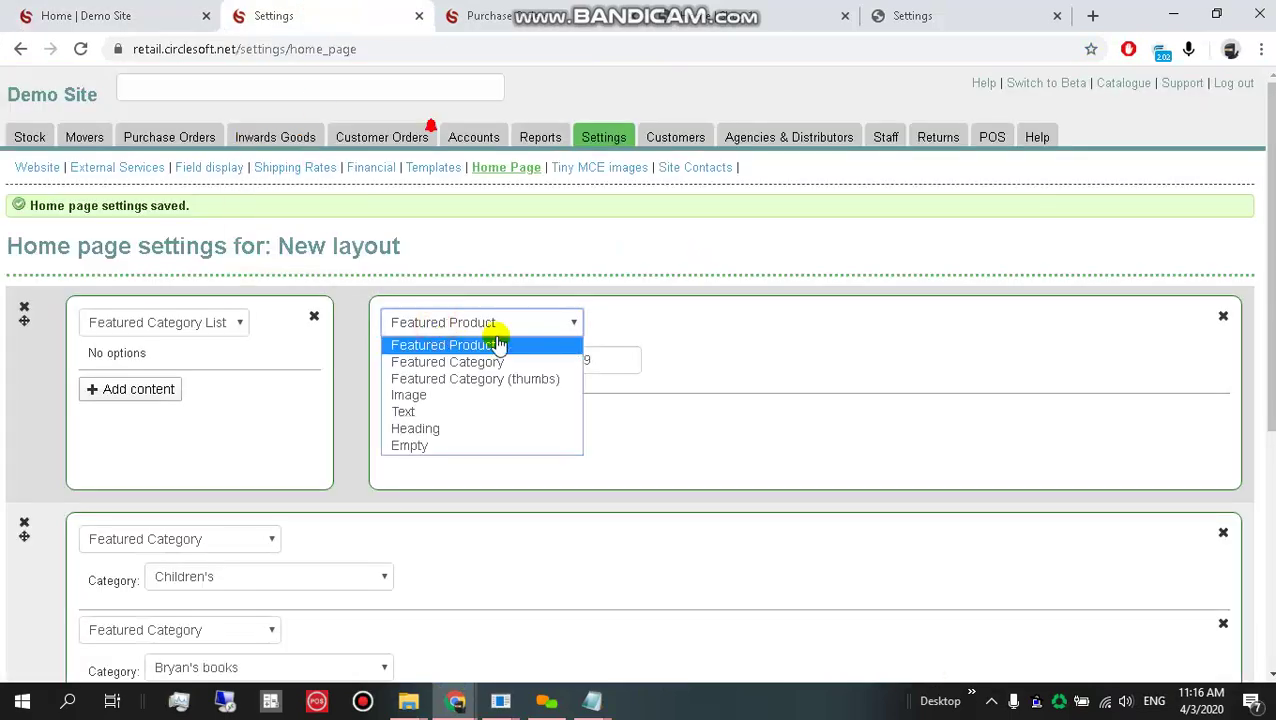
key("h")
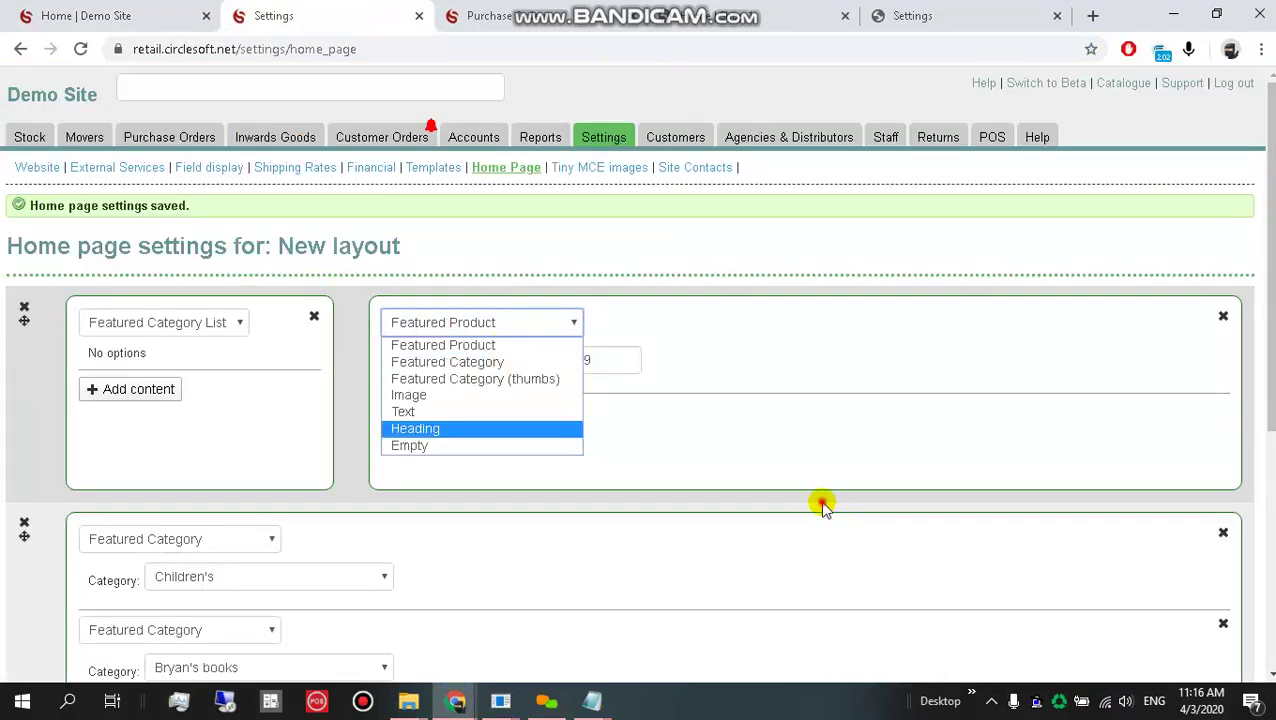
left_click(822, 505)
left_click(440, 414)
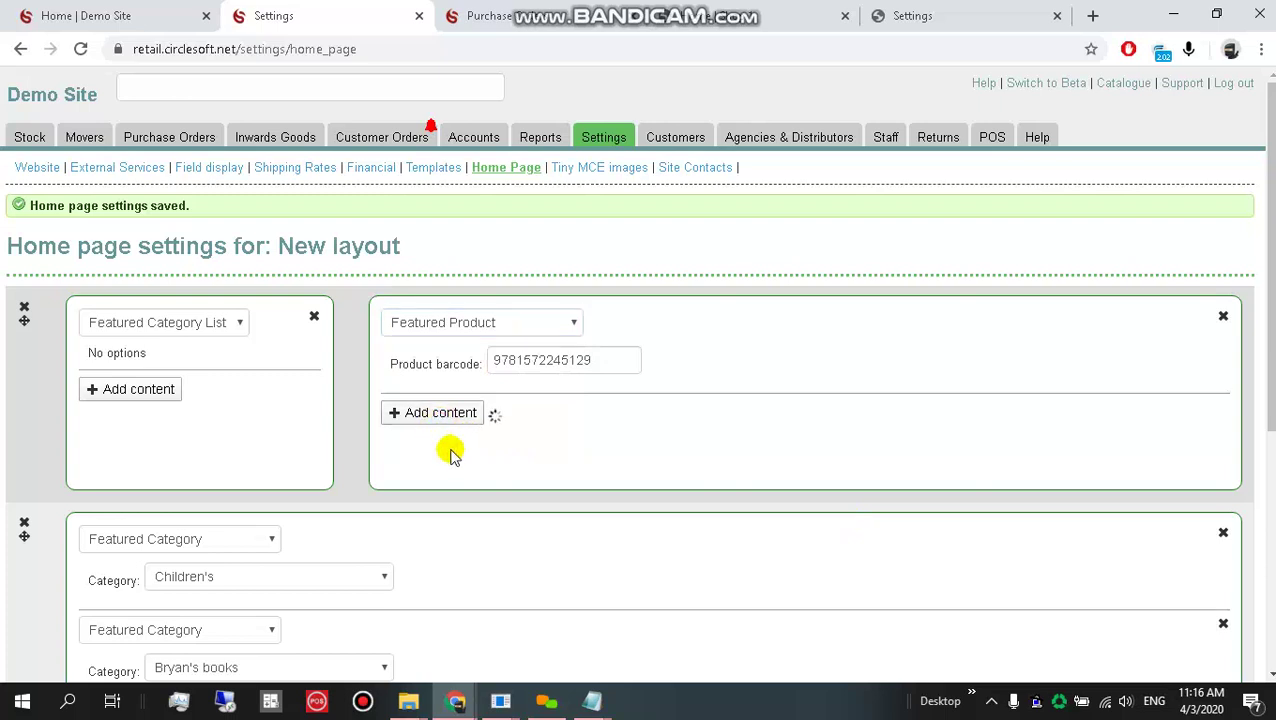
- Search the site products for "the" in Purchase Orders, open The City of Mirrors (The Passage #3) and copy its ISBN
middle_click(171, 137)
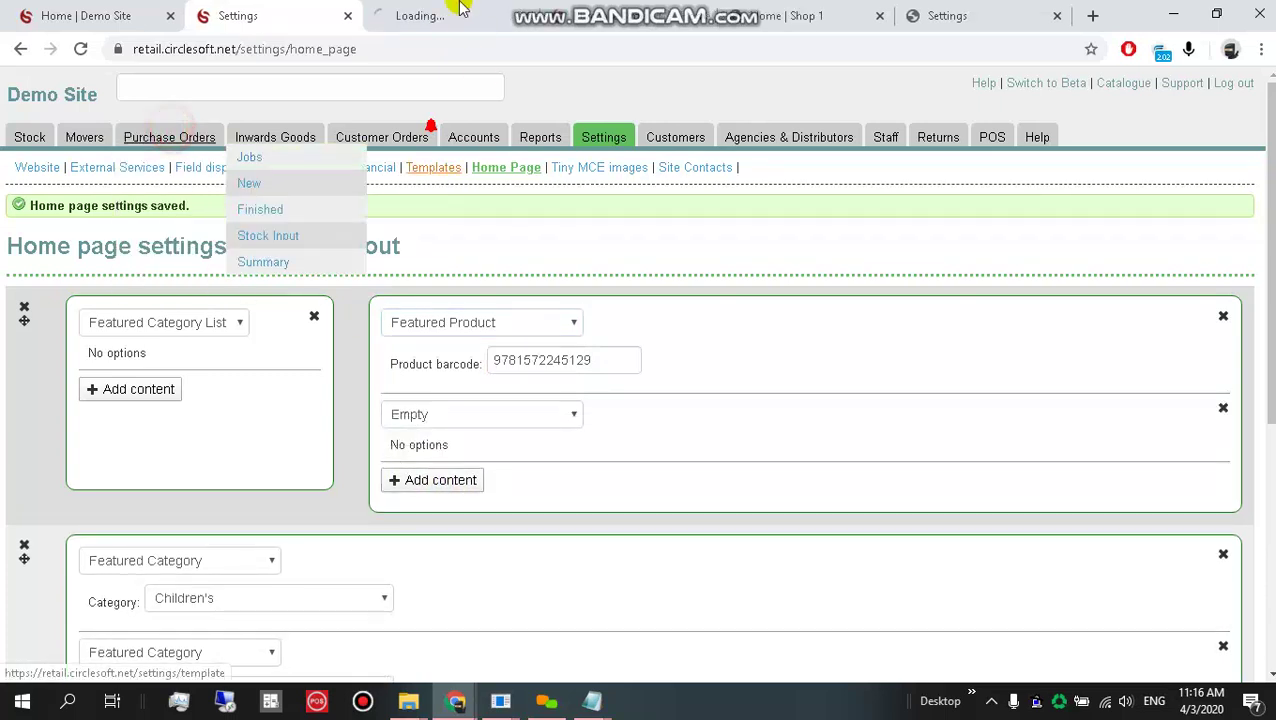
left_click(455, 12)
left_click(362, 48)
left_click(311, 80)
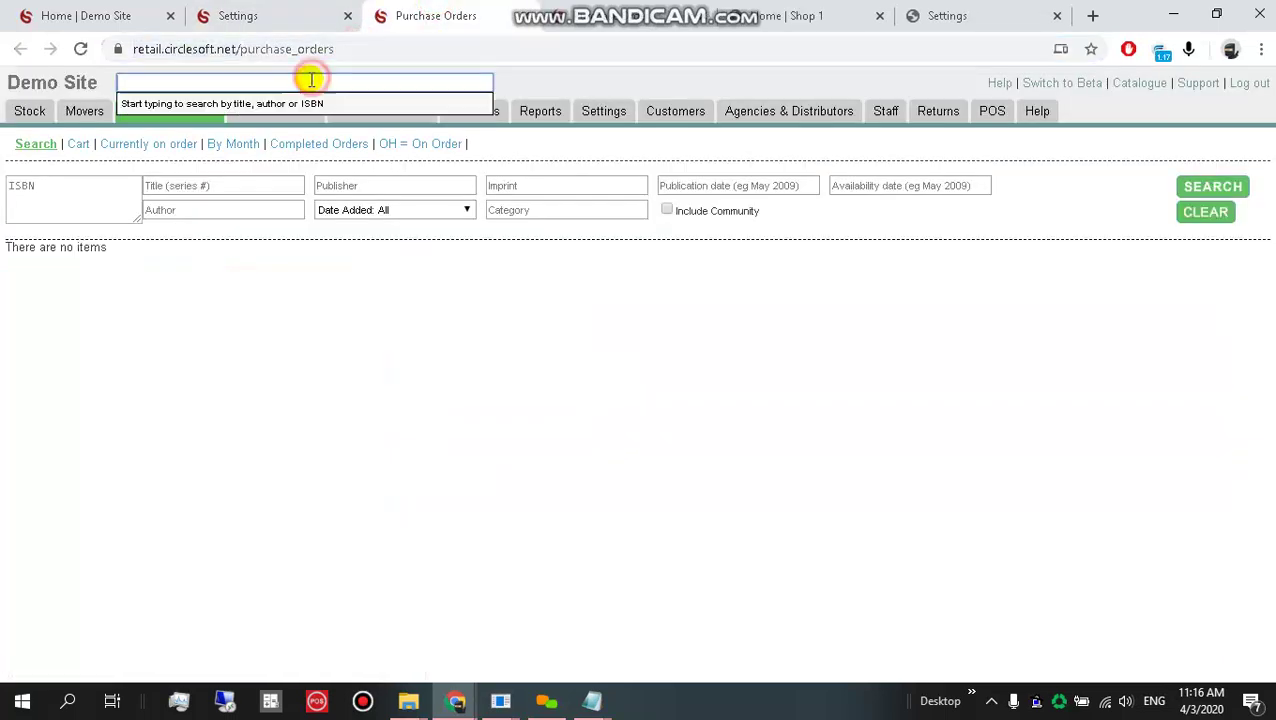
type("the")
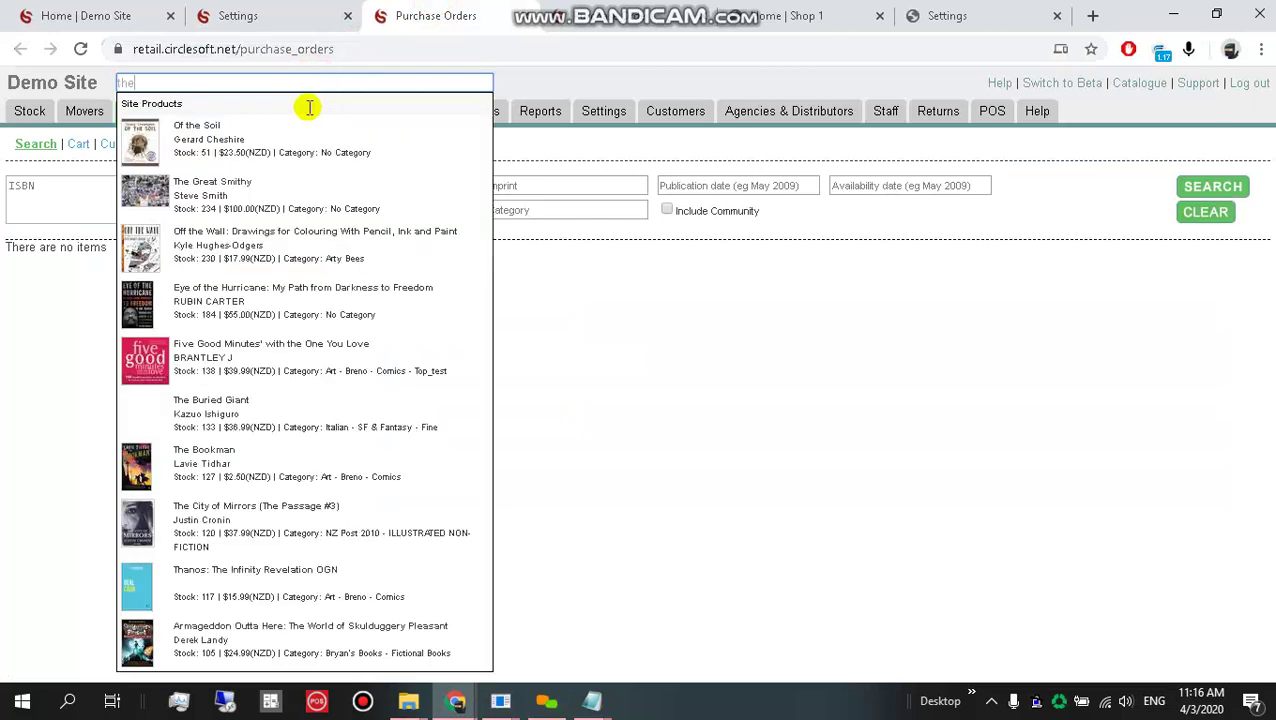
left_click(256, 524)
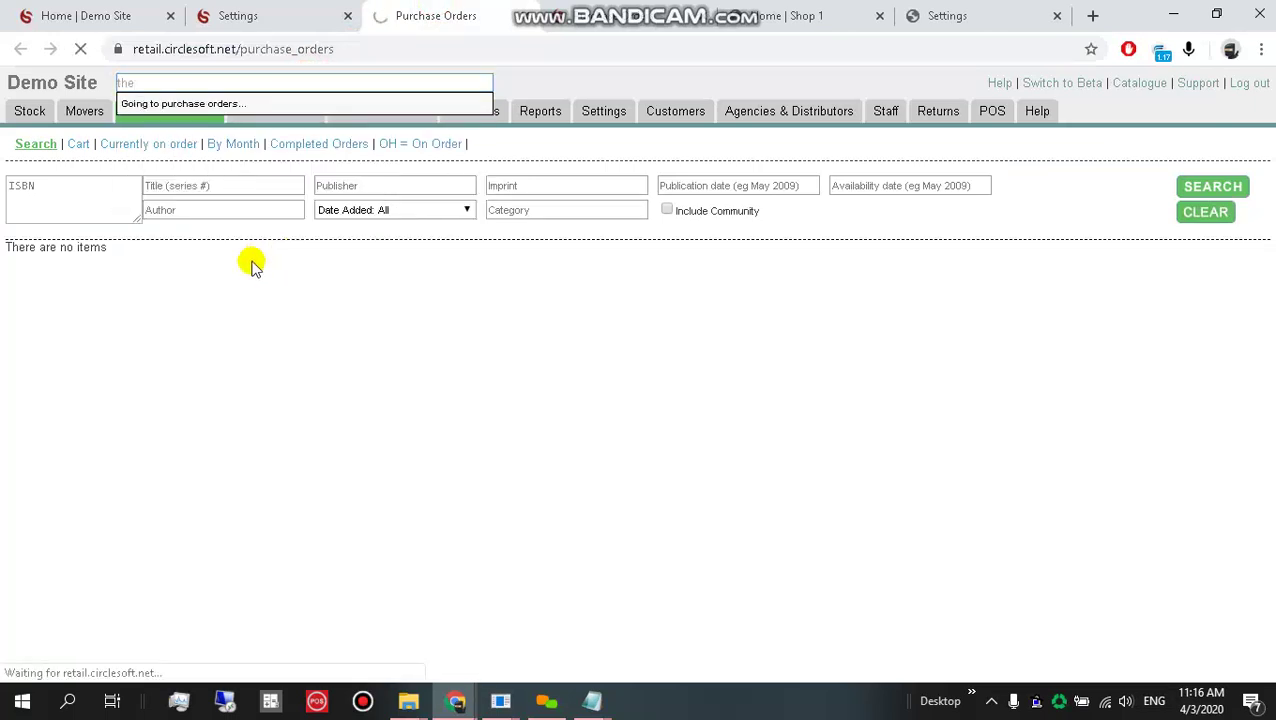
double_click(72, 389)
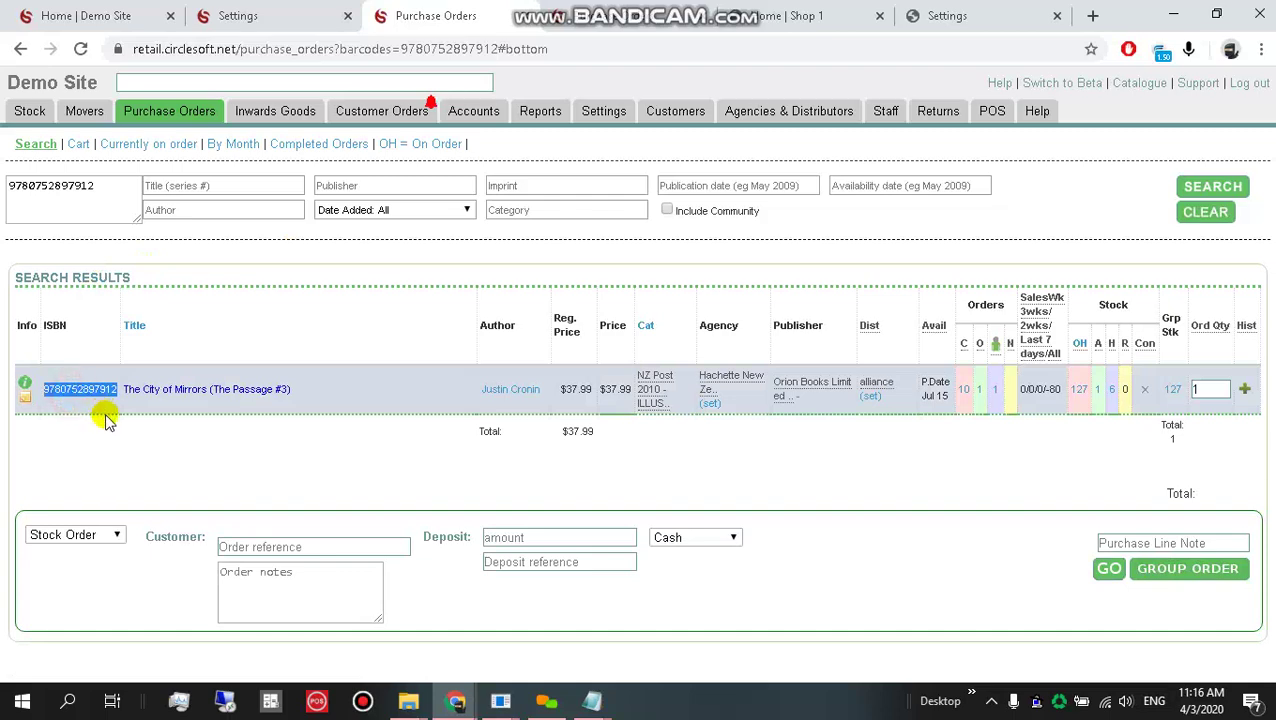
left_click(238, 15)
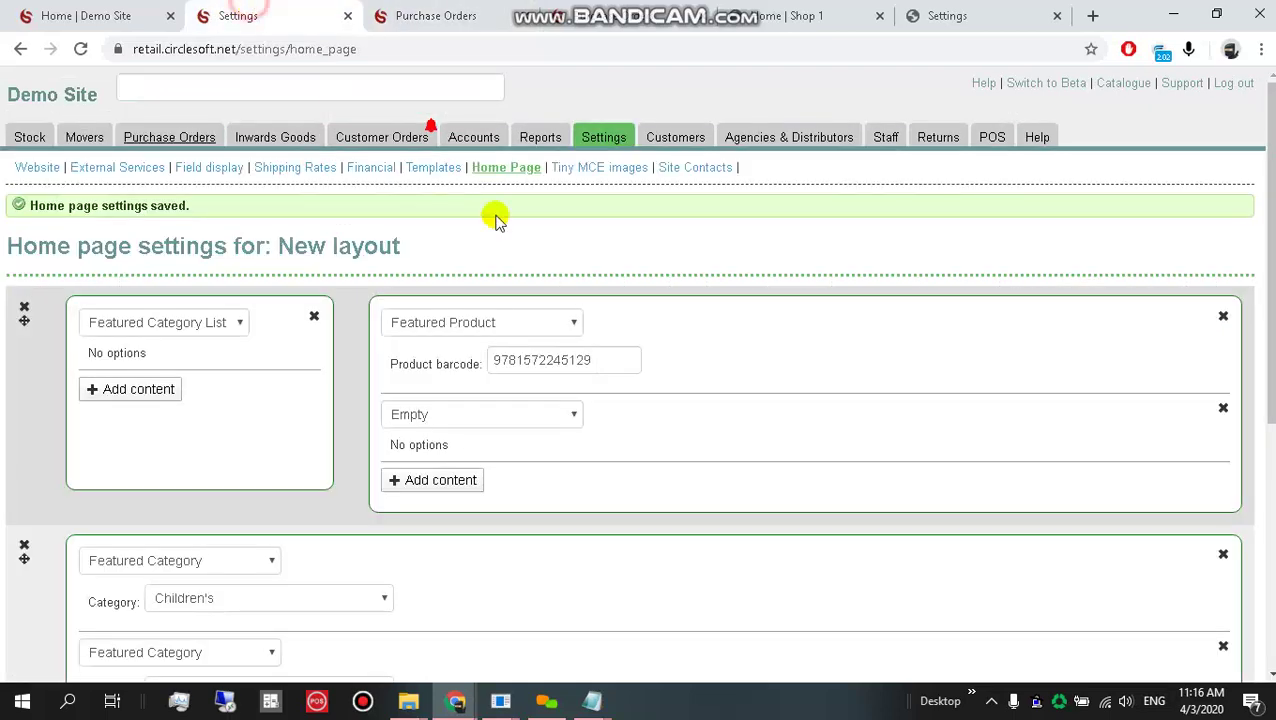
left_click(480, 420)
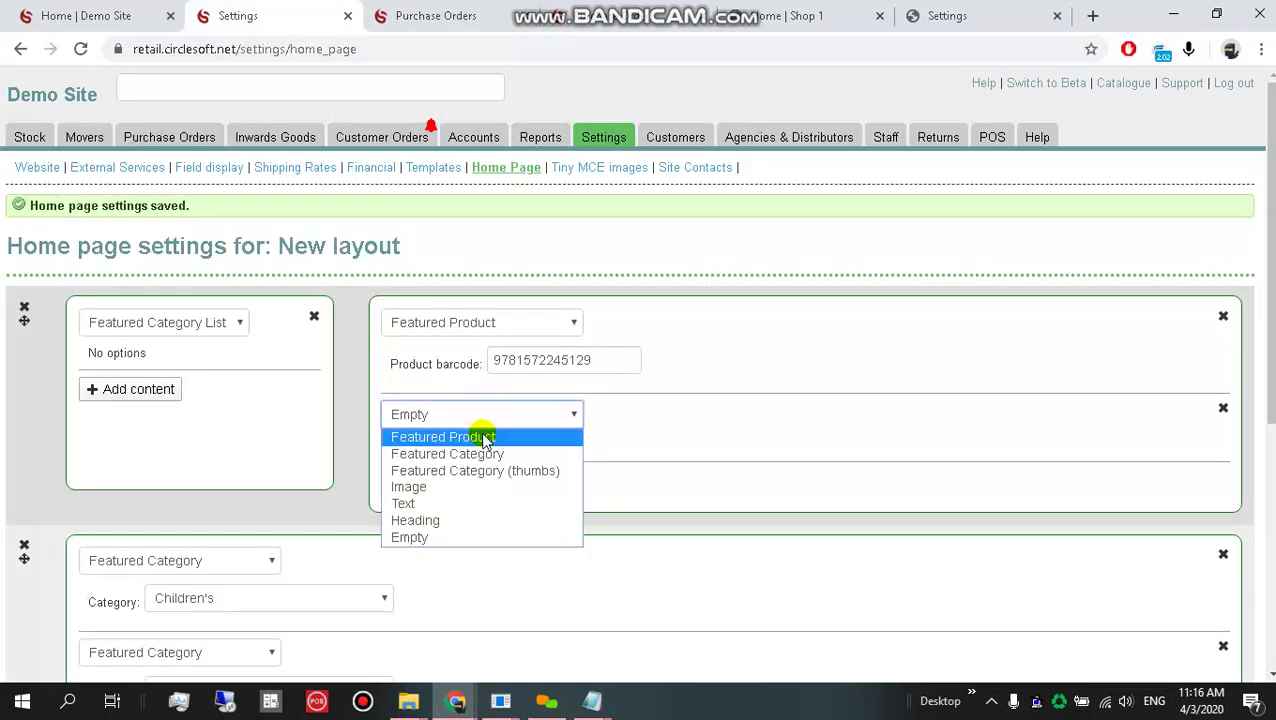
left_click(470, 433)
left_click(500, 450)
key("ctrl+v")
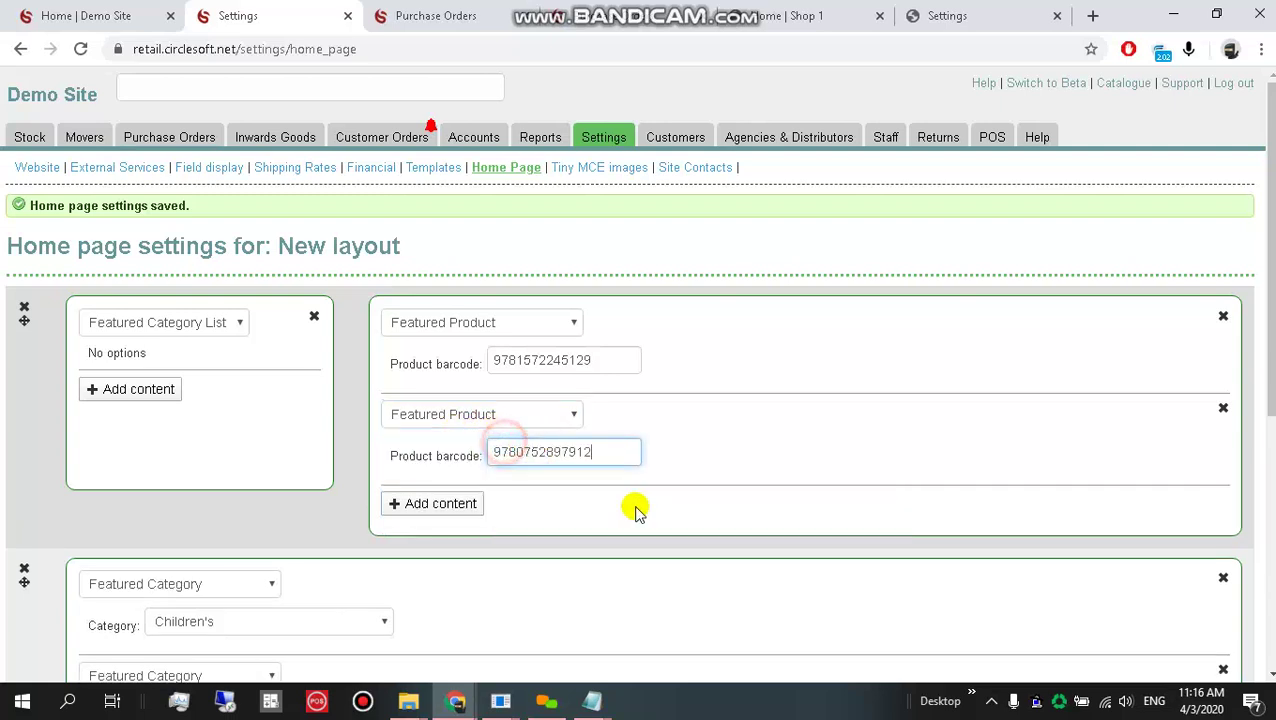
scroll(1090, 569, "down", 4)
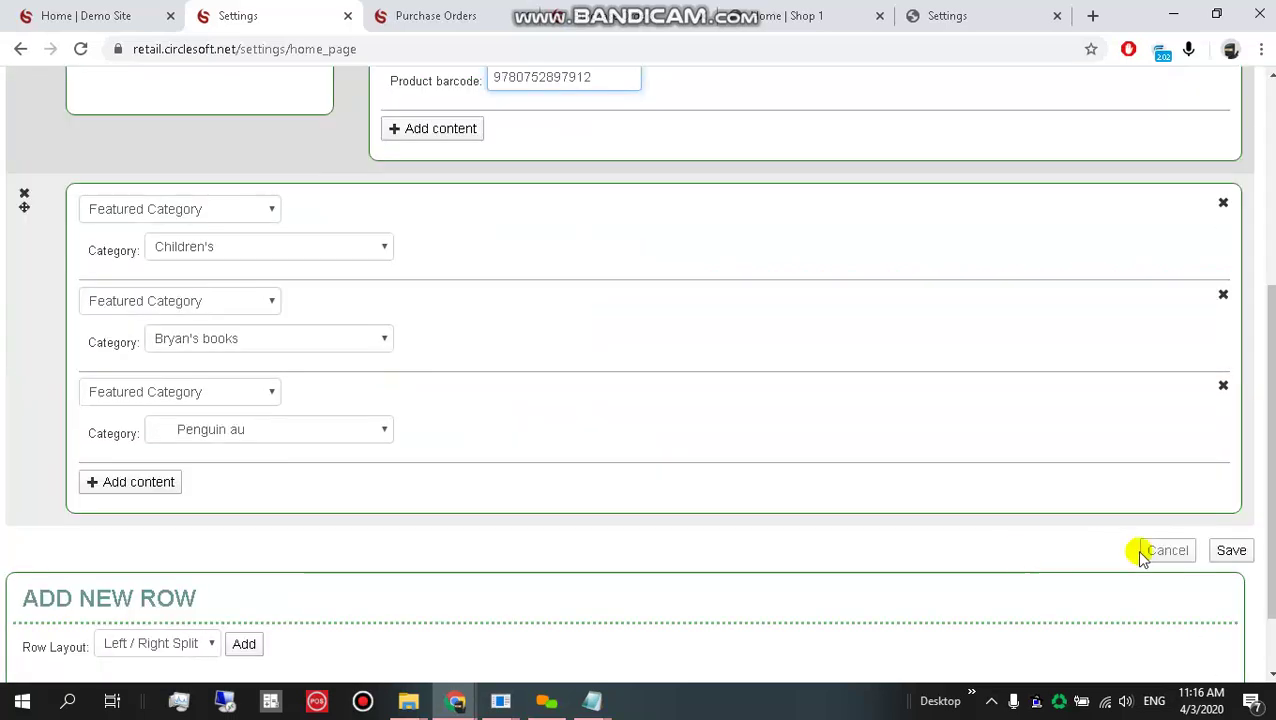
left_click(1231, 550)
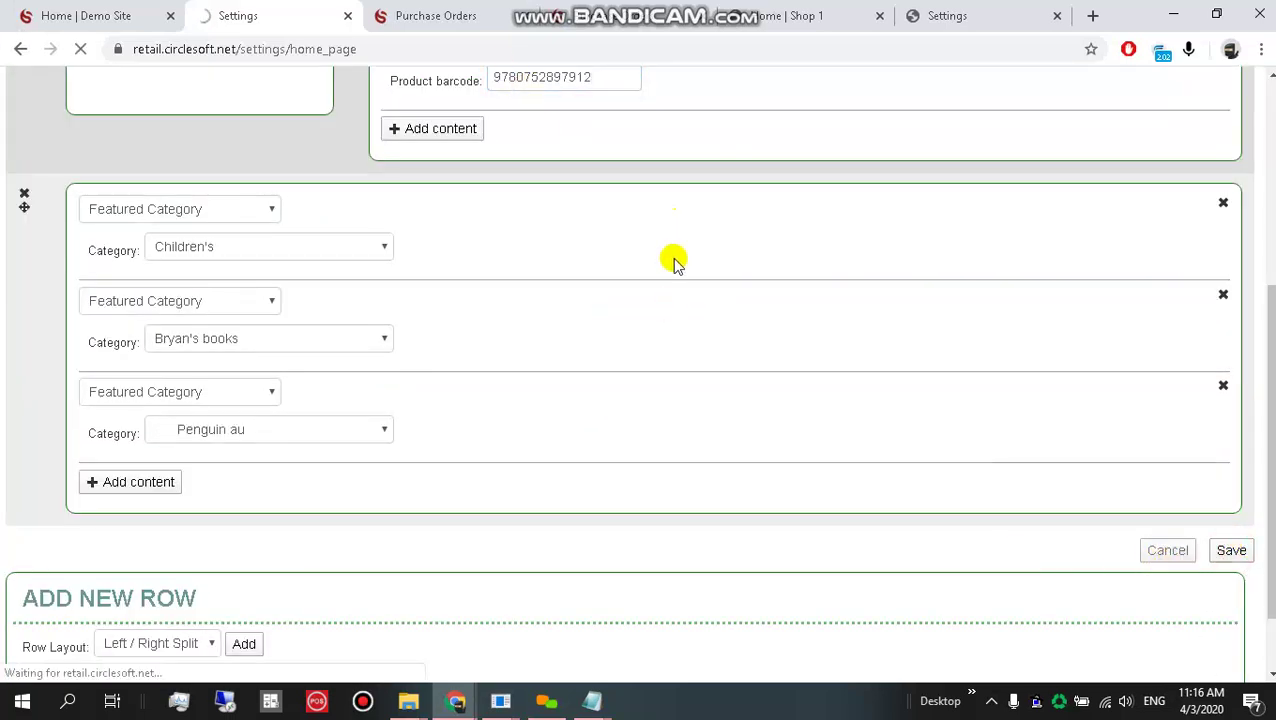
- Reload the shop's home page and examine the two featured products stacked above the Children's row
left_click(92, 12)
key("F5")
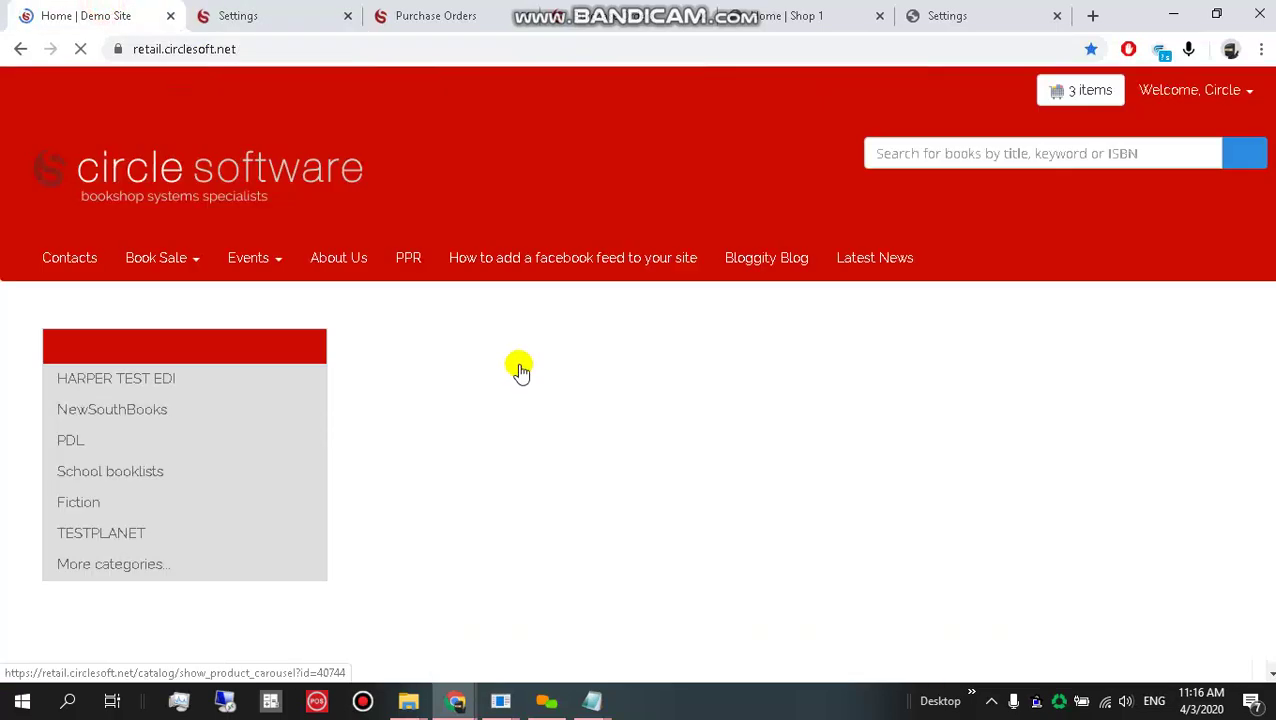
scroll(517, 370, "down", 4)
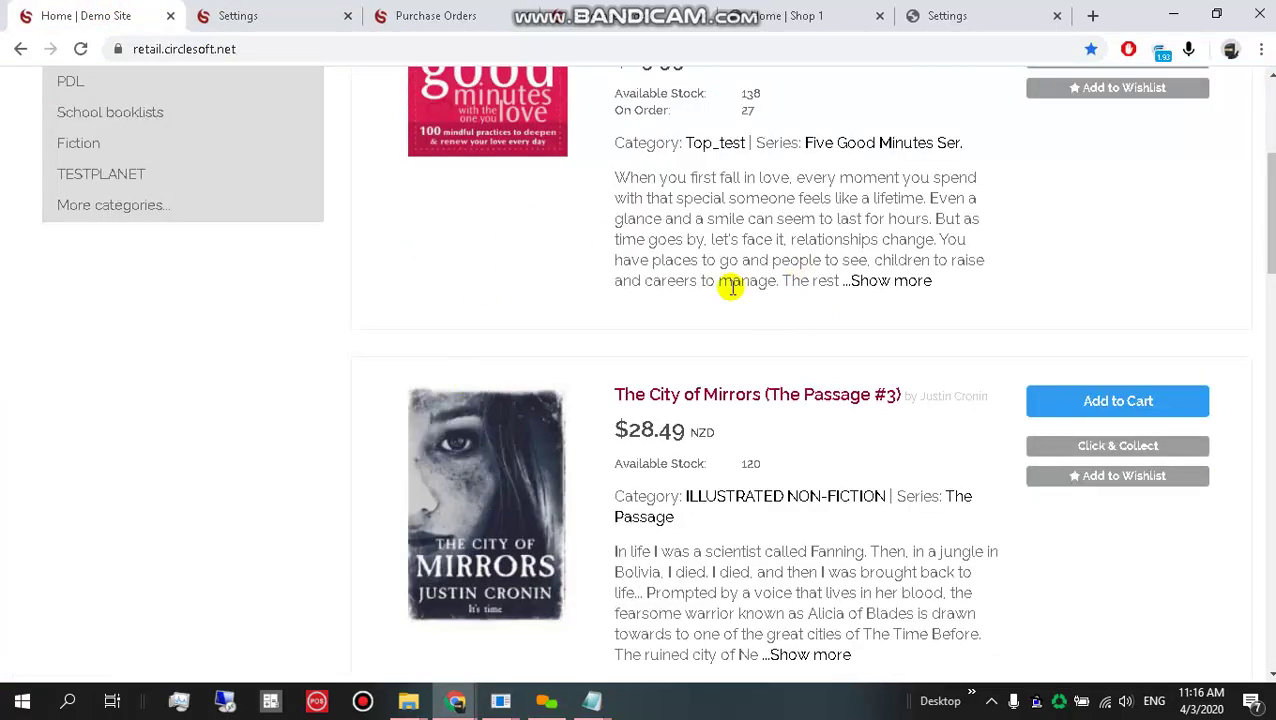
scroll(703, 350, "down", 3)
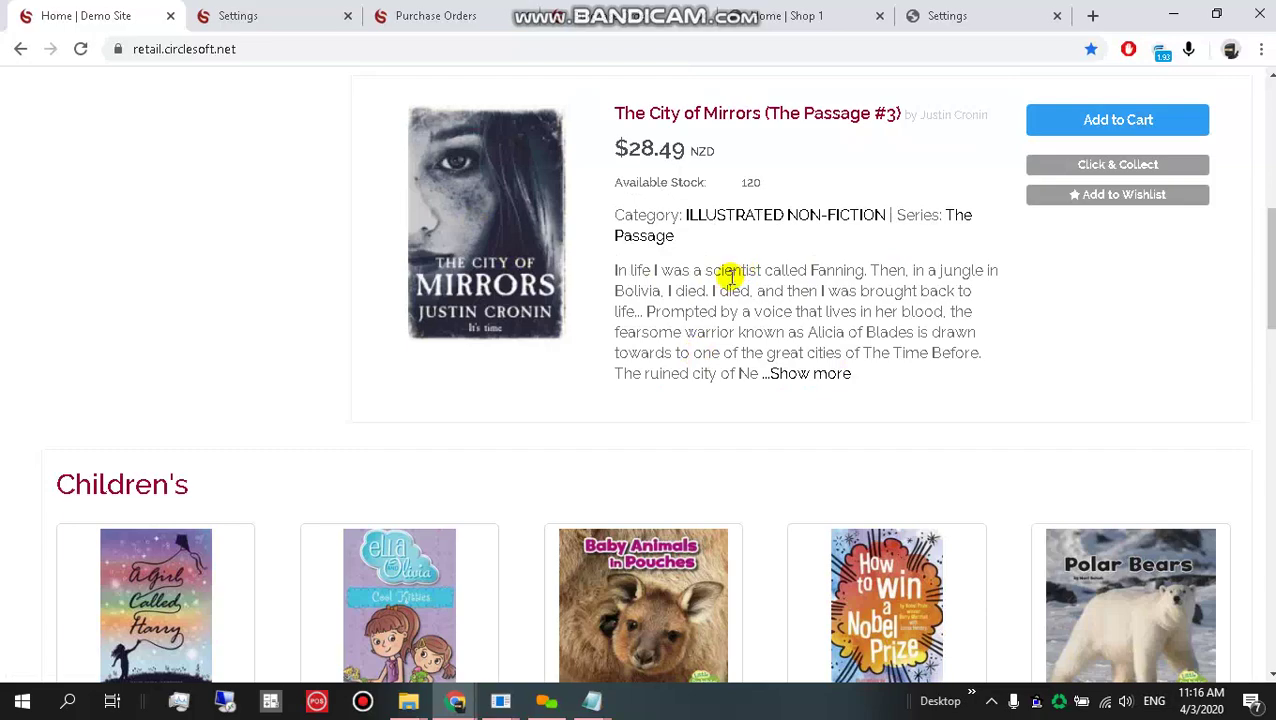
scroll(720, 285, "up", 6)
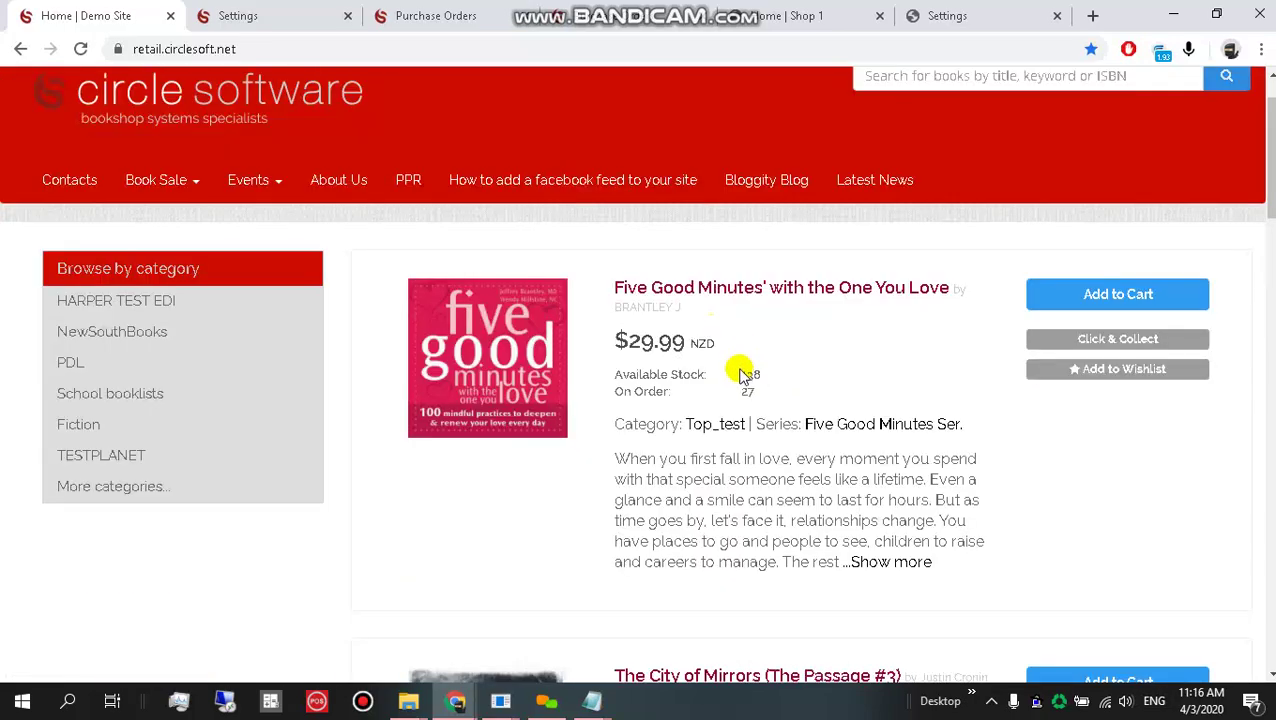
scroll(738, 370, "down", 5)
scroll(495, 345, "up", 6)
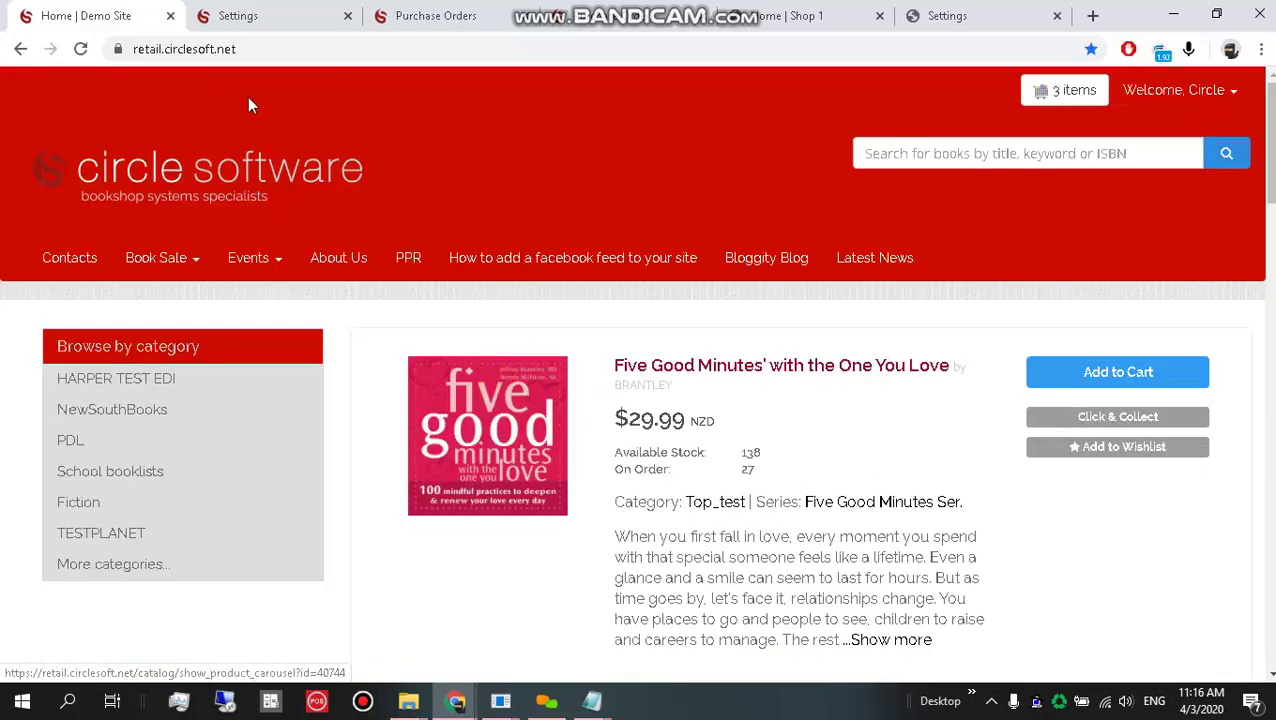
left_click(250, 16)
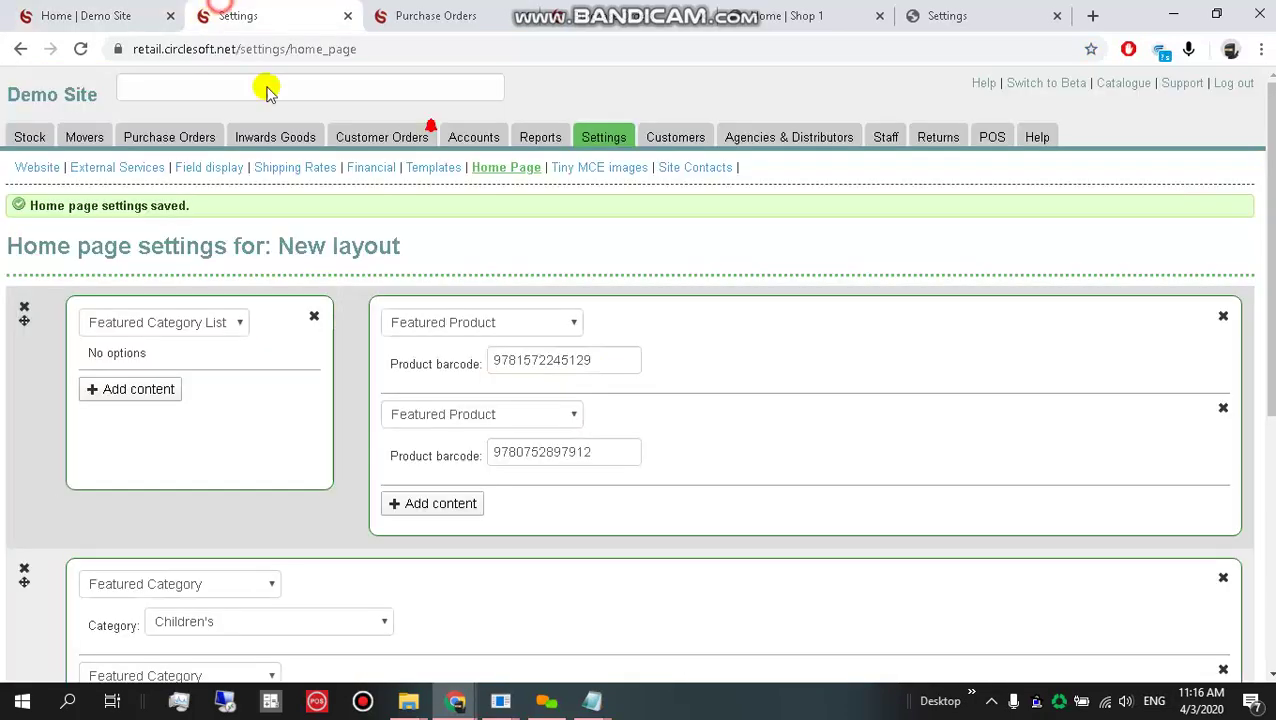
left_click(1223, 409)
left_click(736, 156)
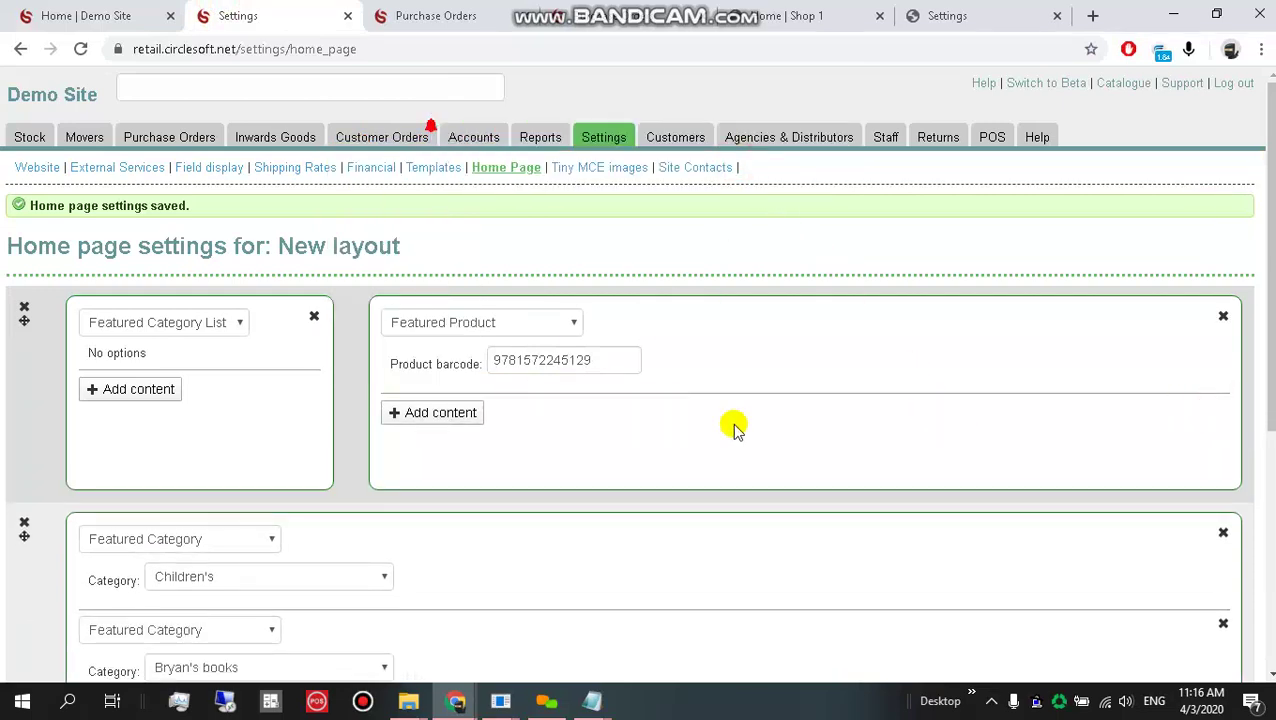
- Check the content types offered for the Children's category block and view the Children's row on the shop's home page
scroll(628, 420, "down", 2)
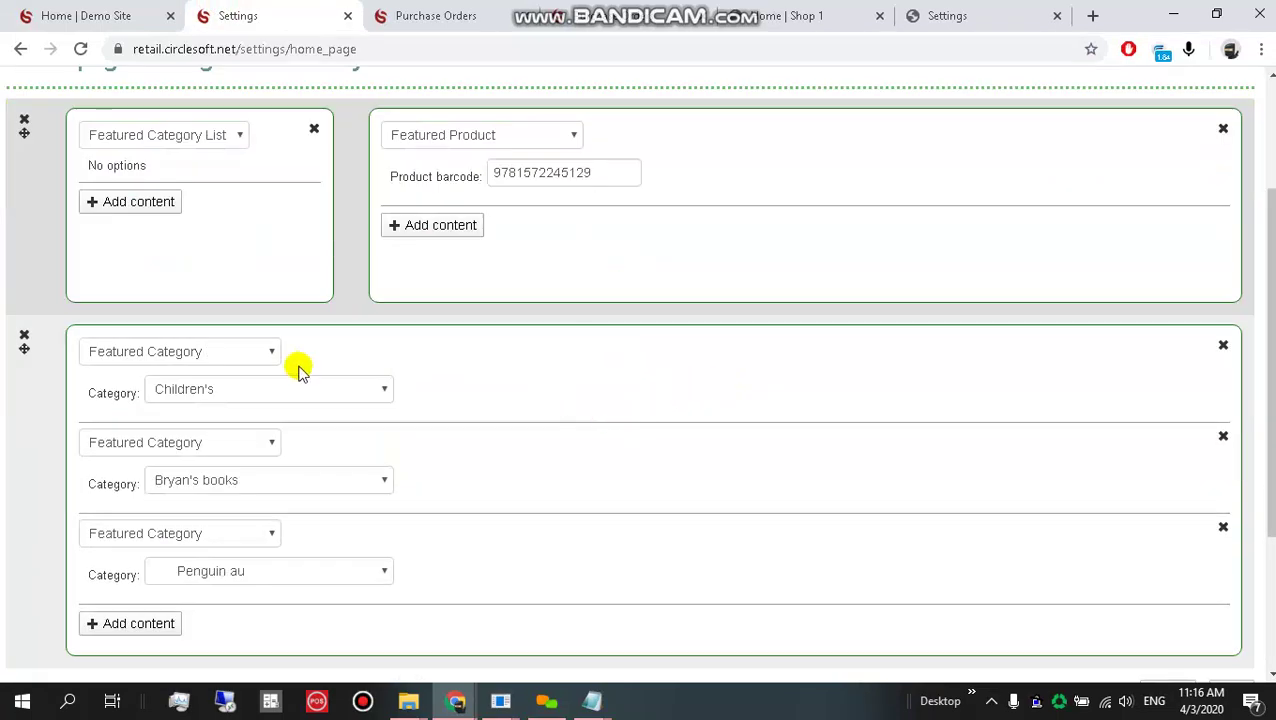
left_click(200, 352)
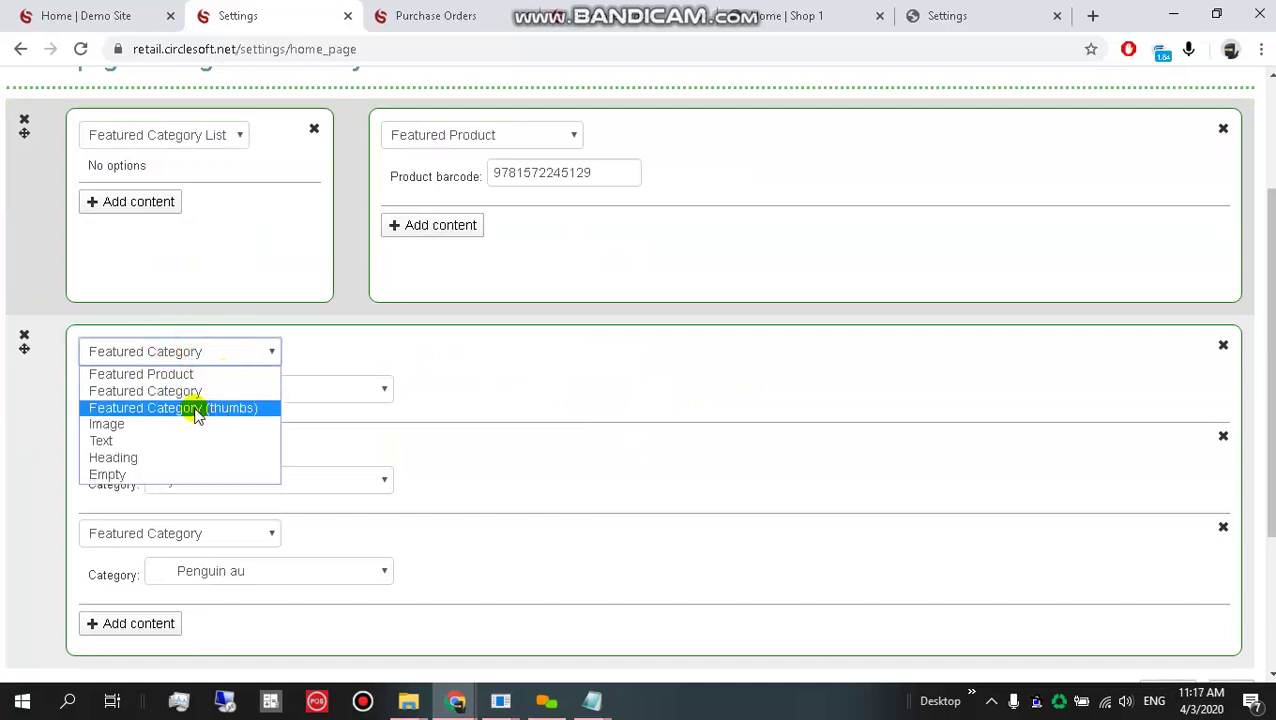
left_click(133, 20)
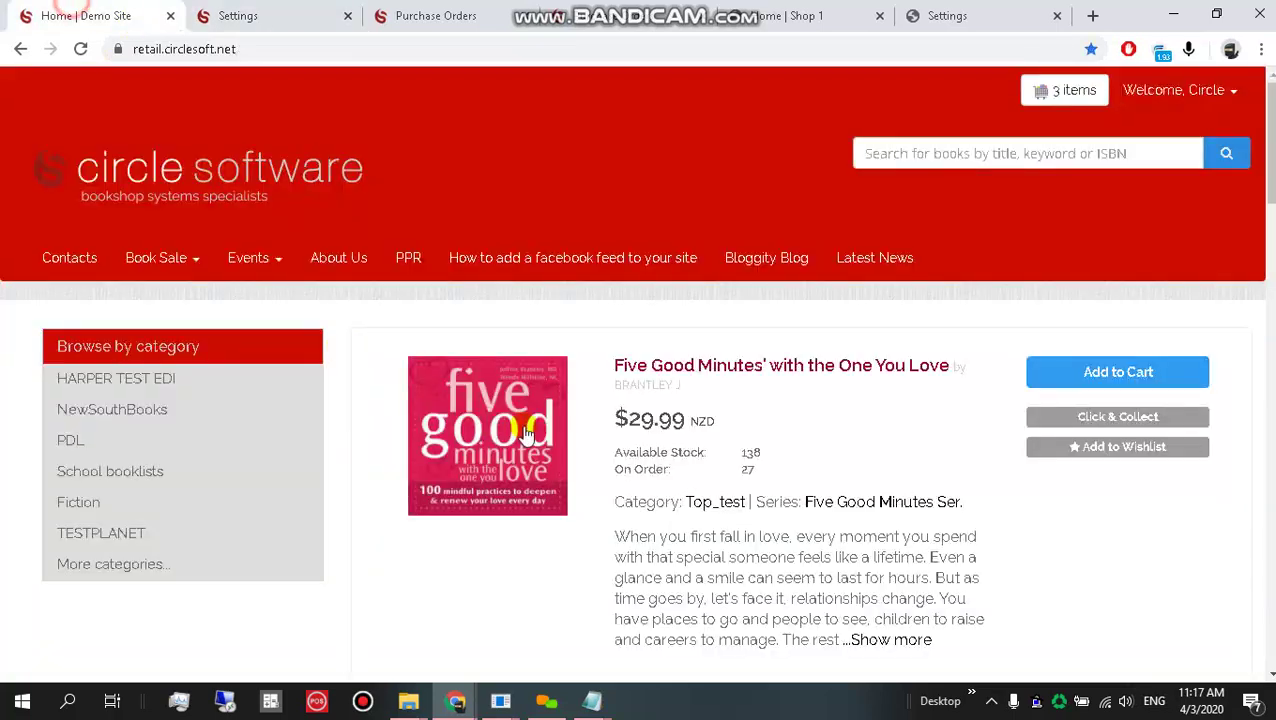
scroll(532, 407, "down", 8)
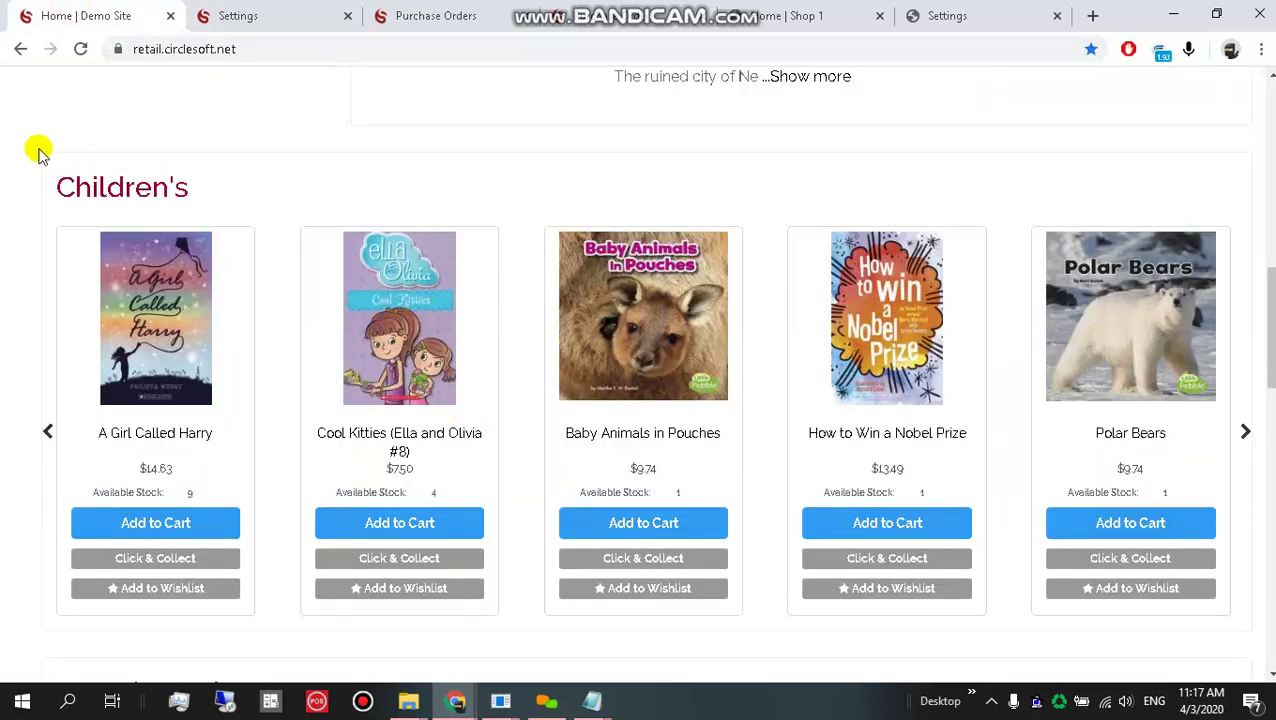
- Capture the Children's row with the first book's title, price and stock and the other books' available stock outlined in red
key("Print")
left_click_drag(37, 147, 1243, 634)
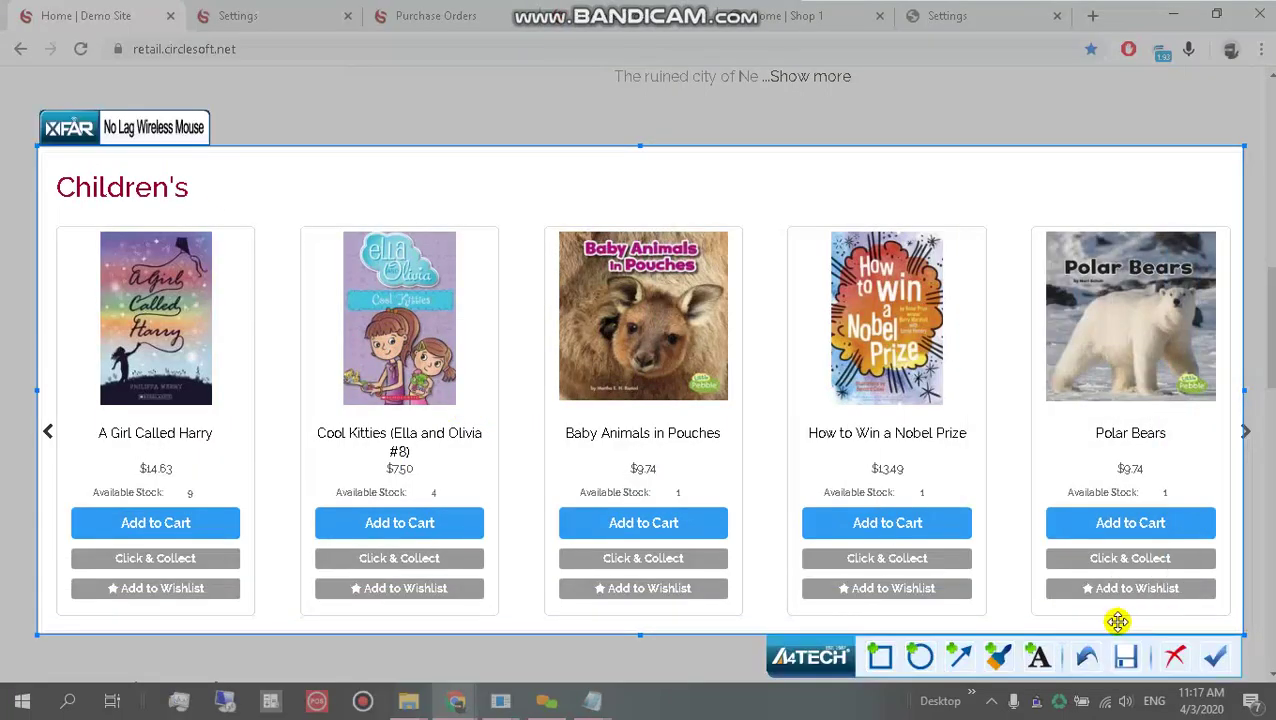
left_click(888, 652)
left_click_drag(88, 413, 265, 461)
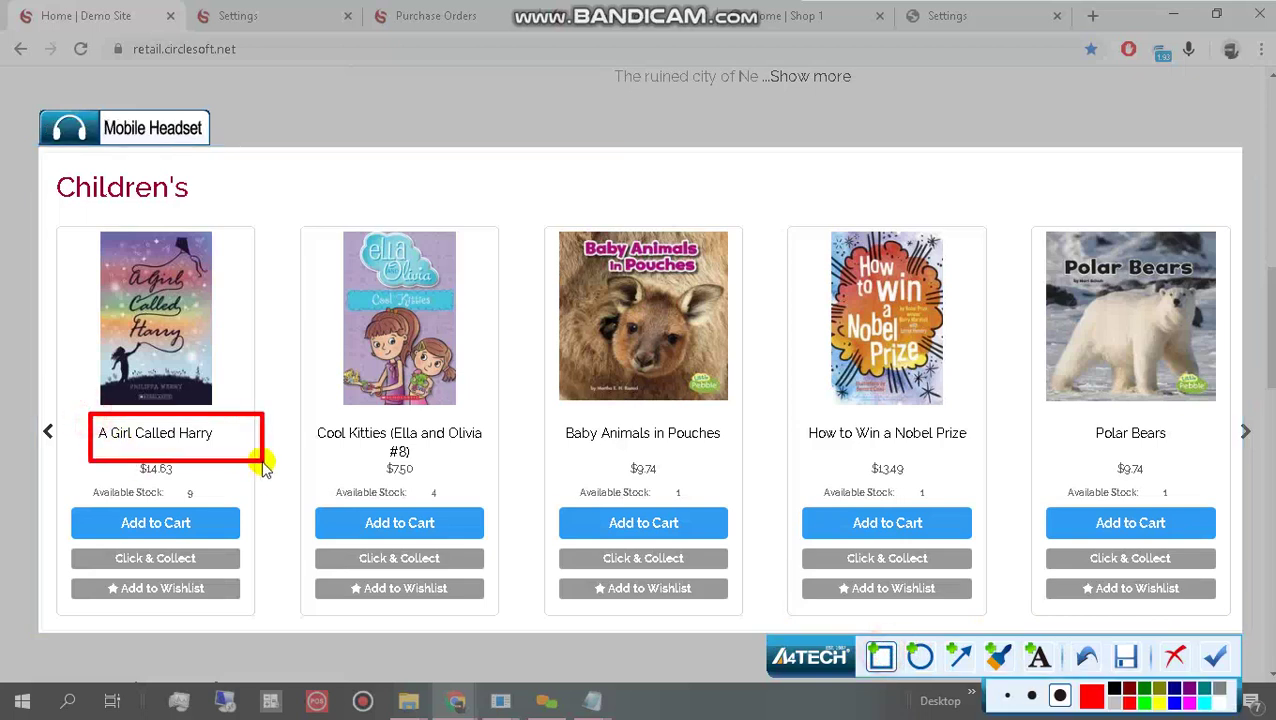
left_click_drag(125, 455, 205, 488)
left_click_drag(85, 475, 228, 515)
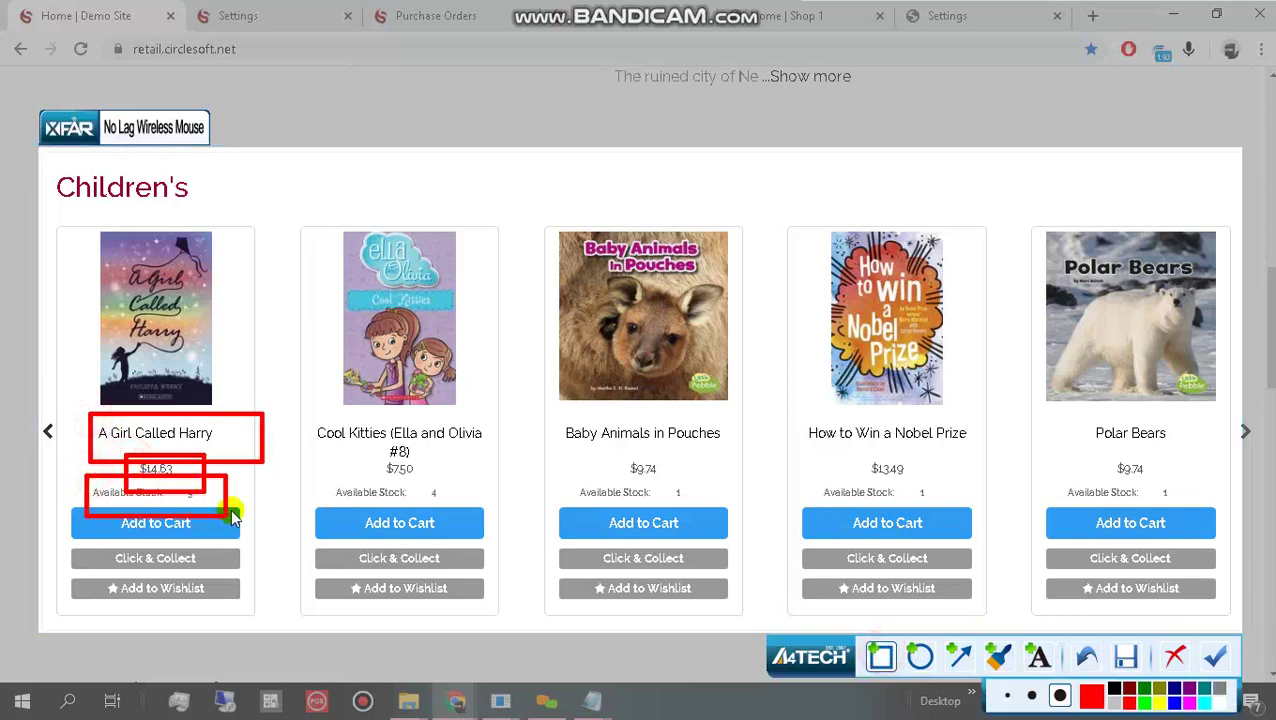
left_click_drag(306, 470, 1200, 527)
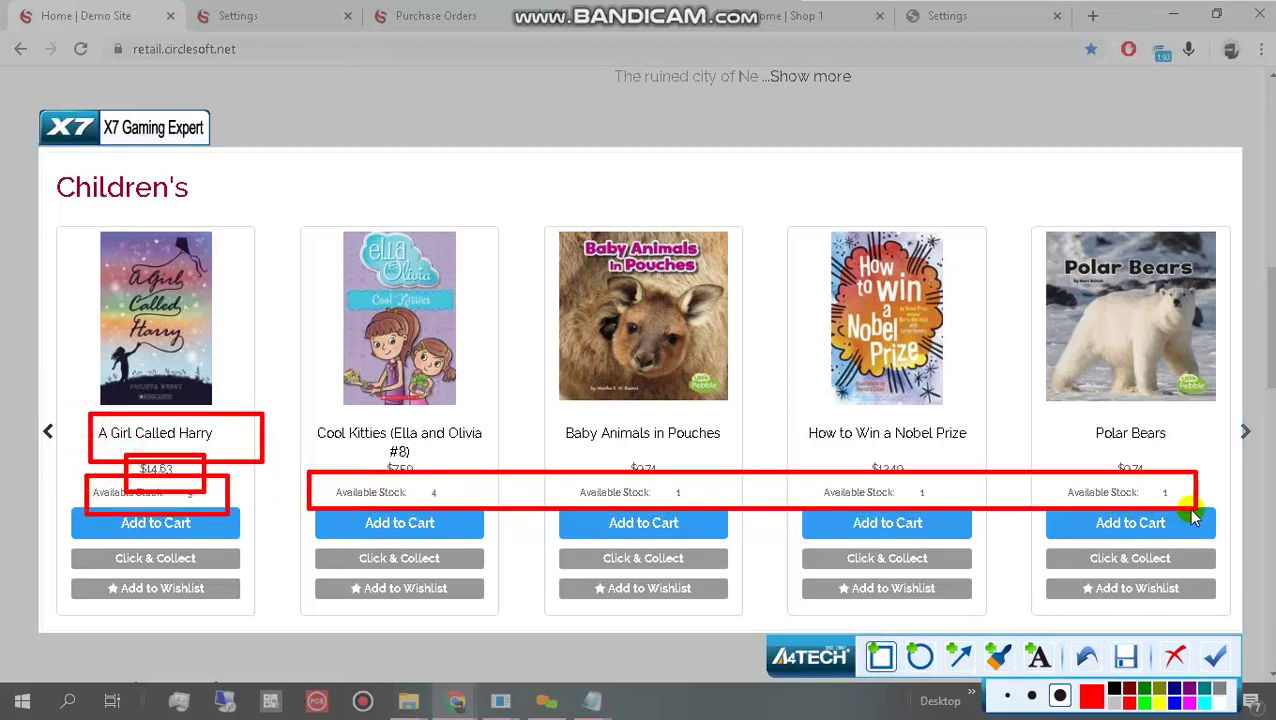
double_click(913, 545)
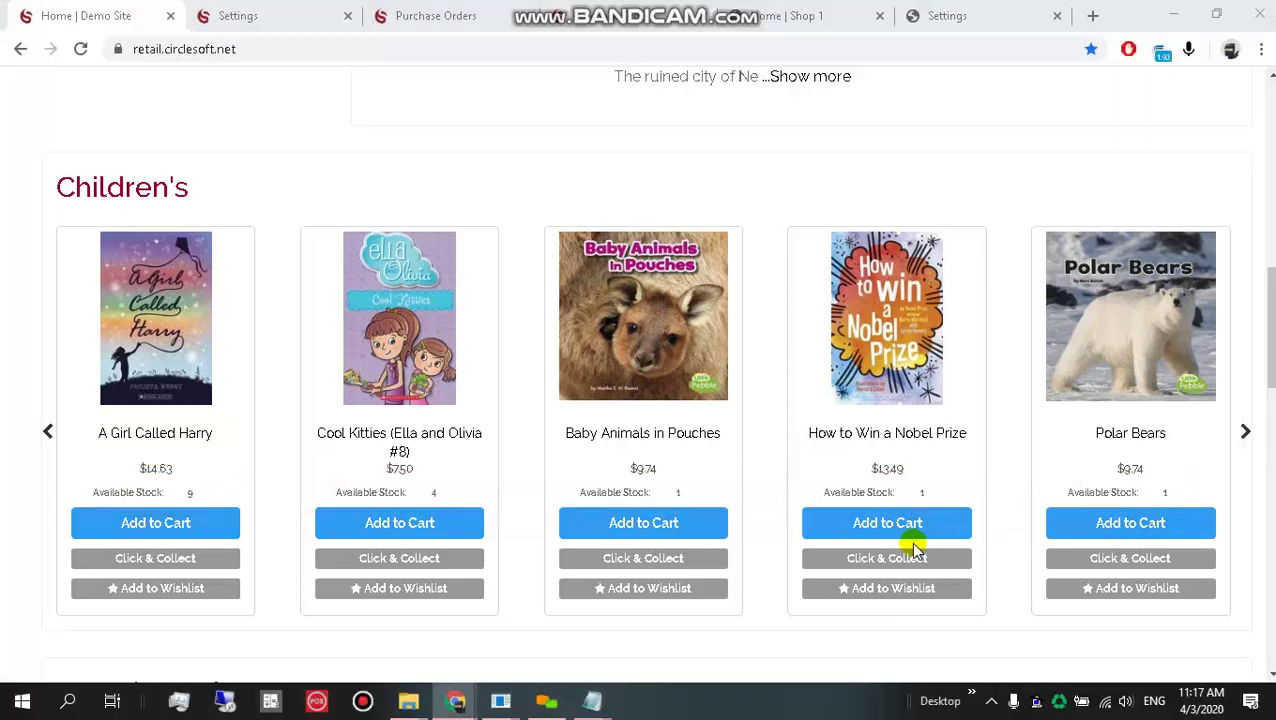
- Change the Bryan's books block in the home page settings to Featured Category (thumbs)
left_click(274, 10)
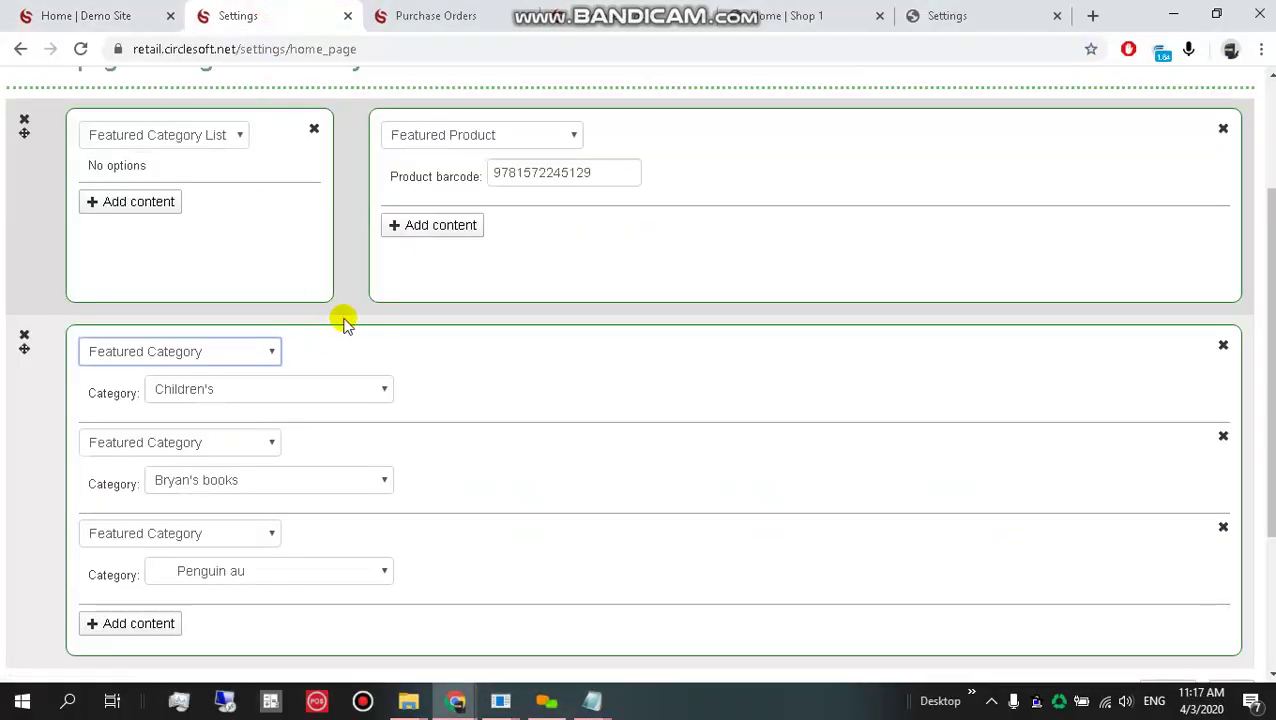
left_click(307, 481)
scroll(290, 460, "down", 2)
left_click(51, 478)
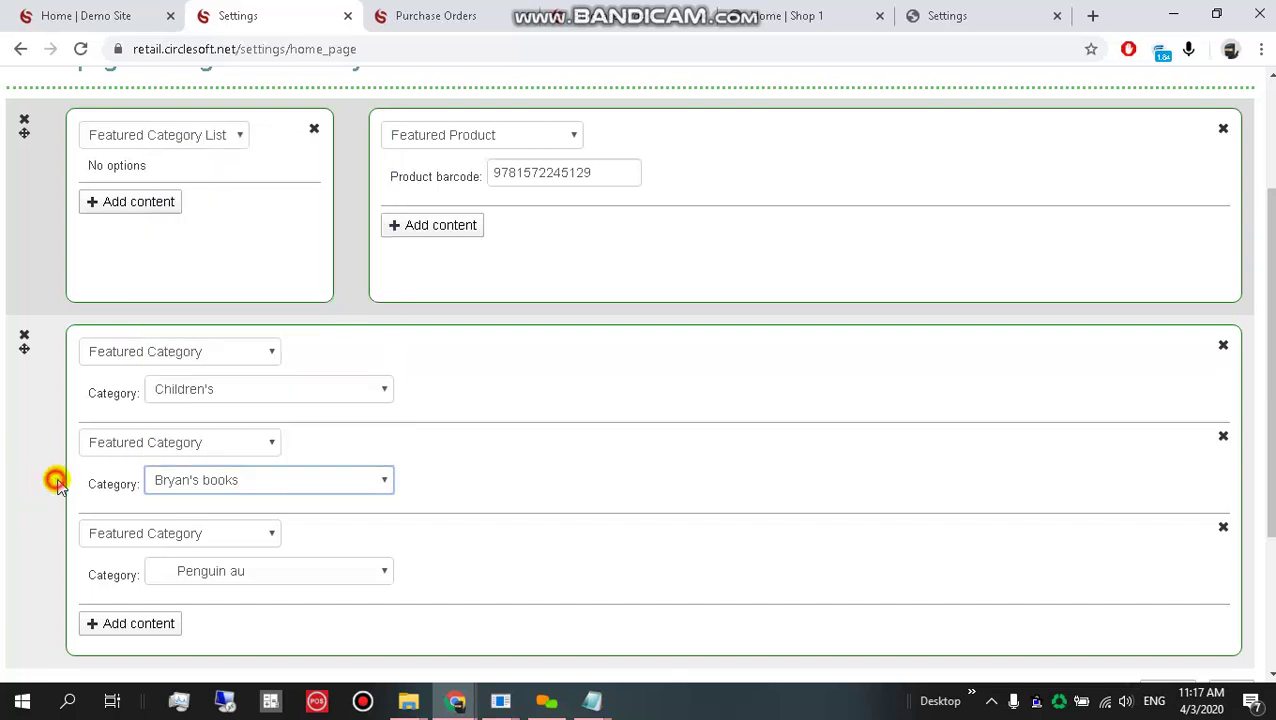
scroll(130, 456, "up", 1)
left_click(130, 456)
left_click(140, 513)
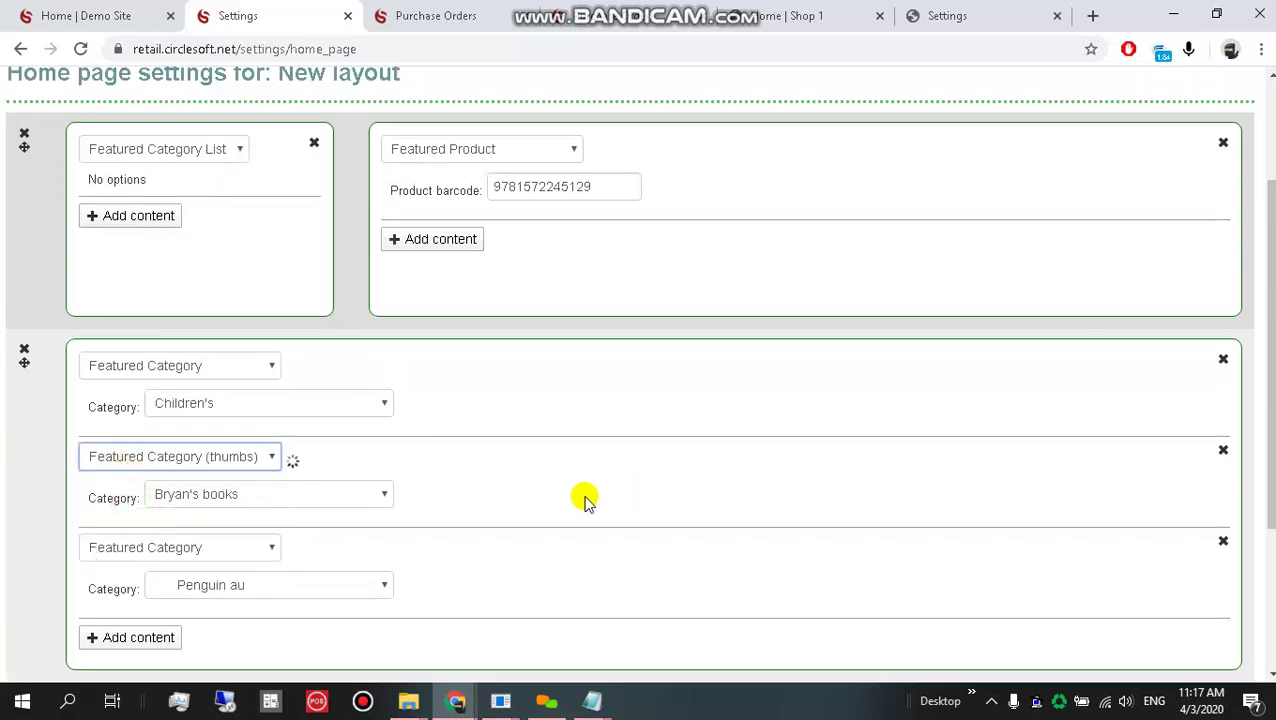
- Set the thumbnail block's category to Bryan's books and save the home page settings
left_click(357, 497)
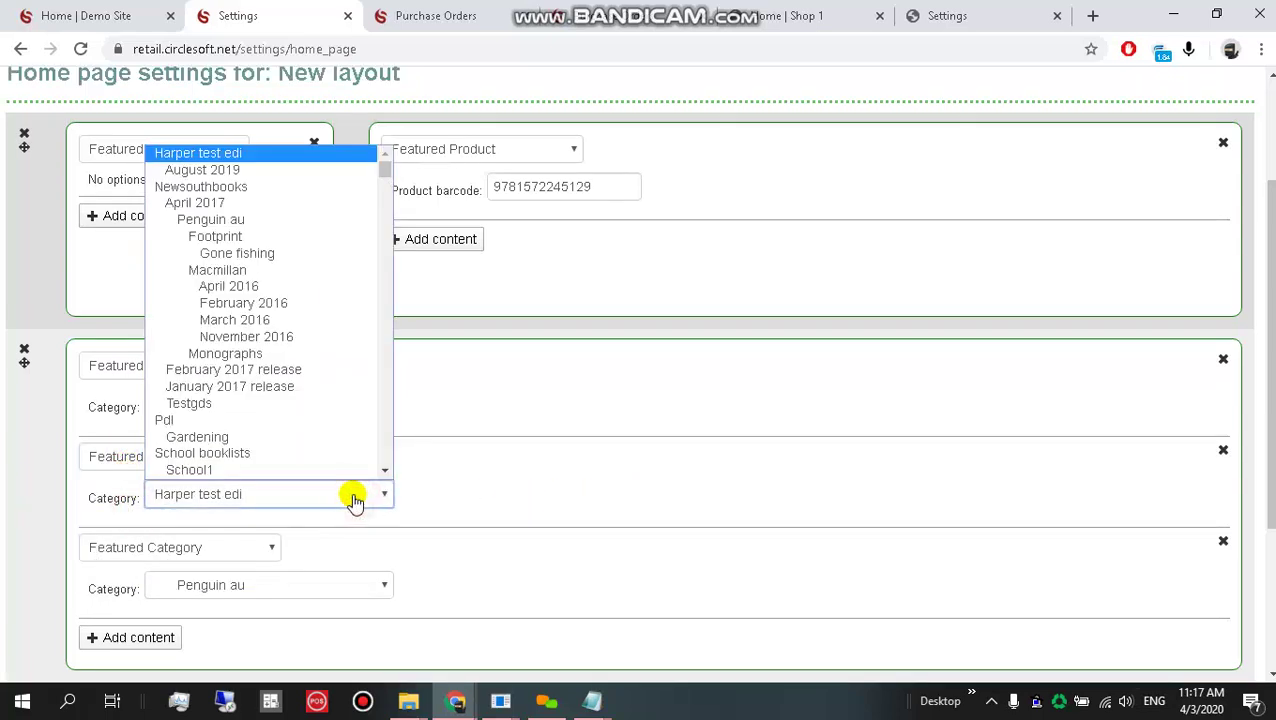
key("b")
key("b")
key("b")
key("b")
key("b")
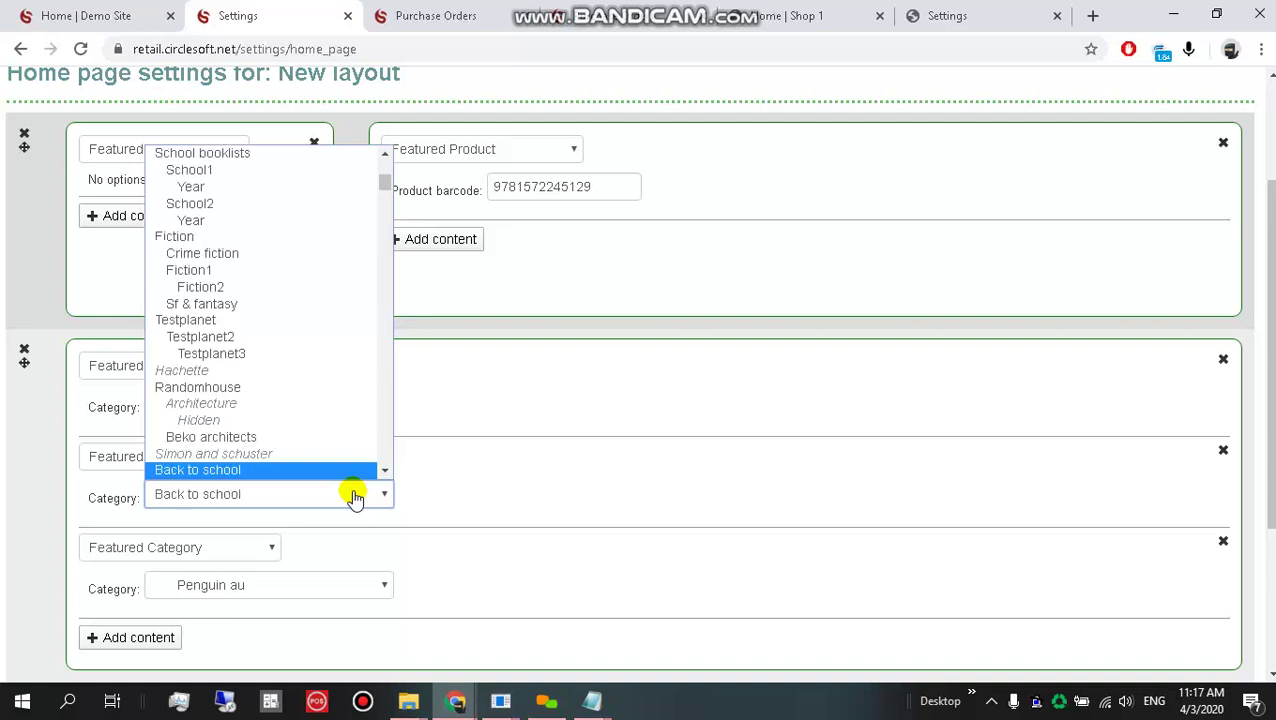
key("b")
key("b")
key("b")
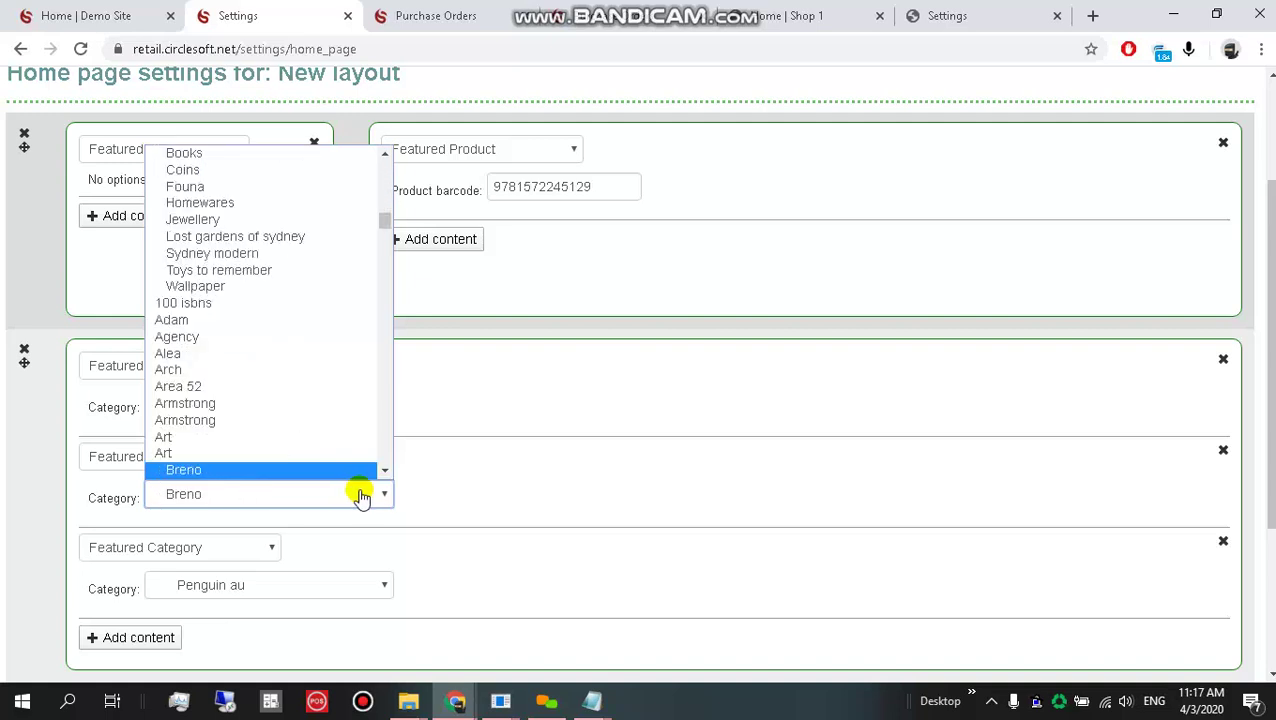
key("b")
key("b")
key("b")
key("b")
key("b")
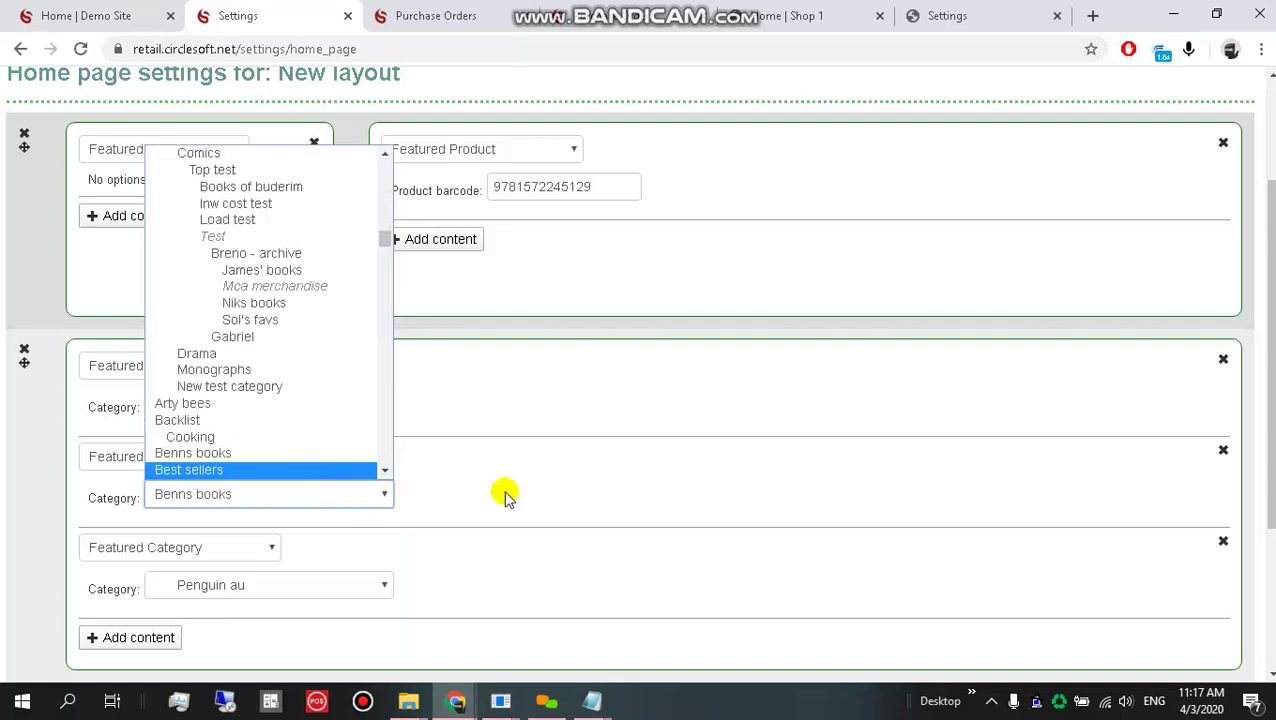
key("b")
key("b")
key("b")
key("b")
key("b")
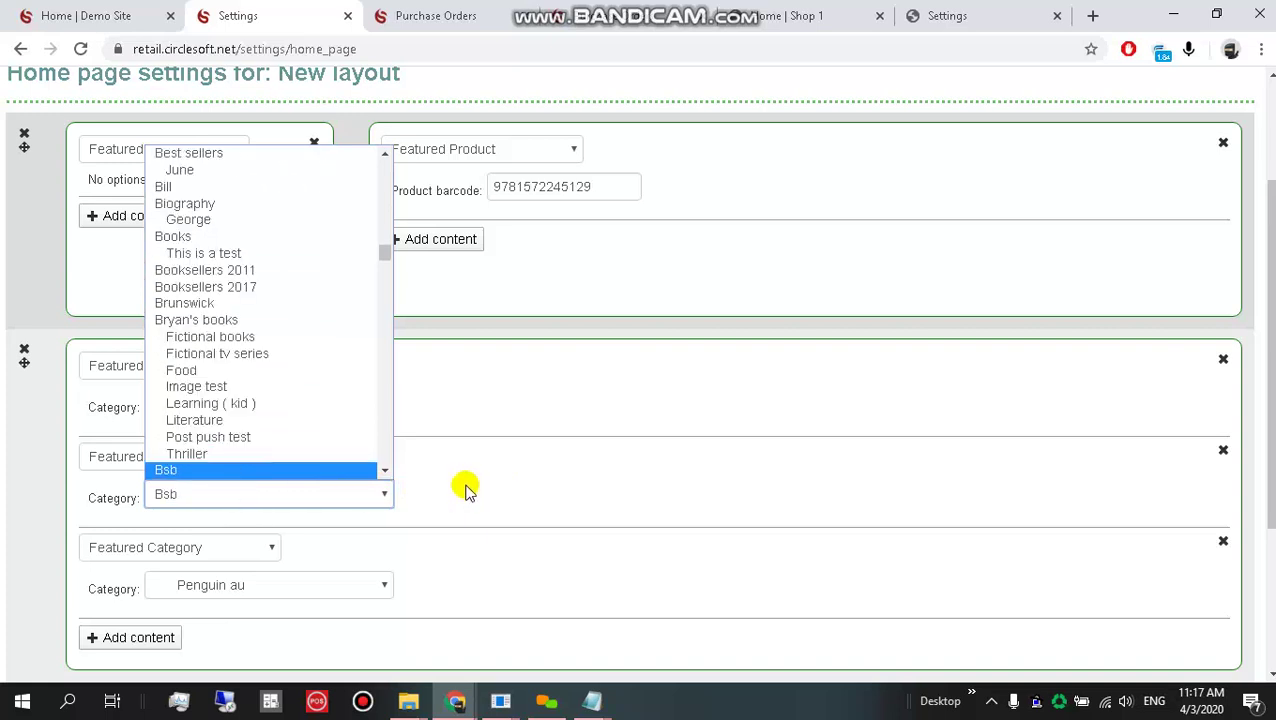
key("b")
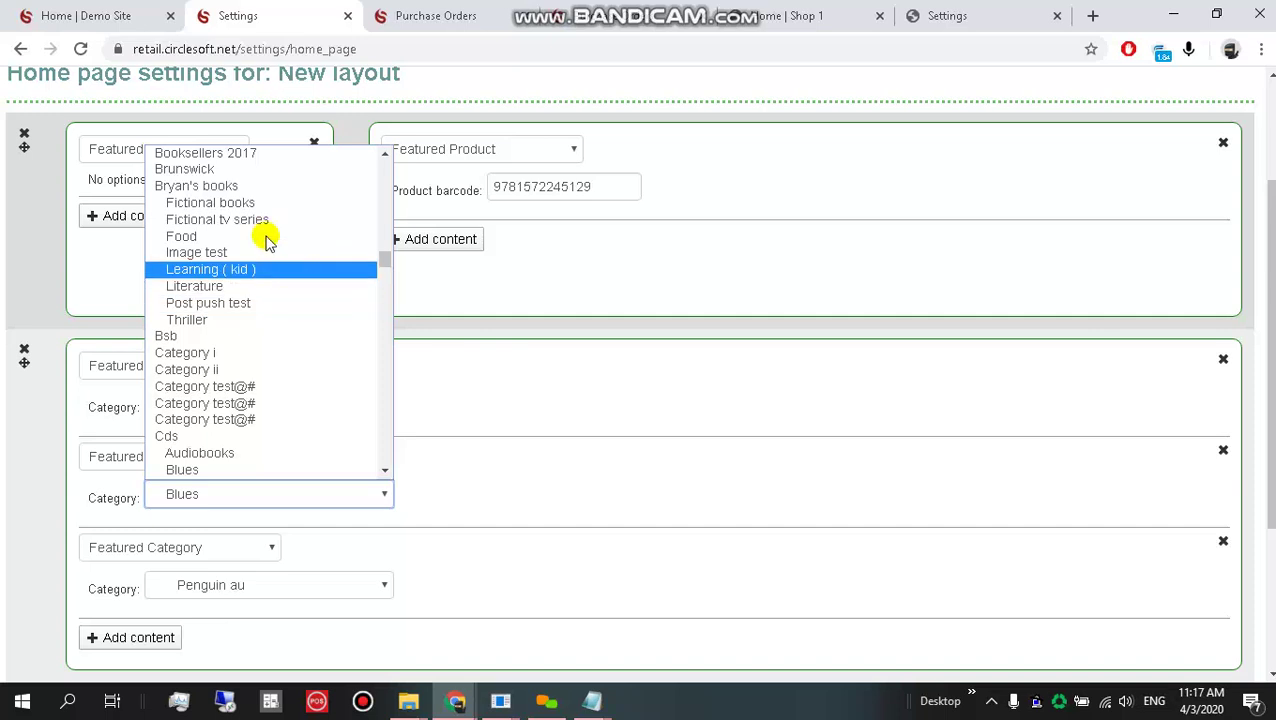
scroll(245, 225, "up", 3)
scroll(250, 330, "up", 3)
scroll(251, 340, "down", 3)
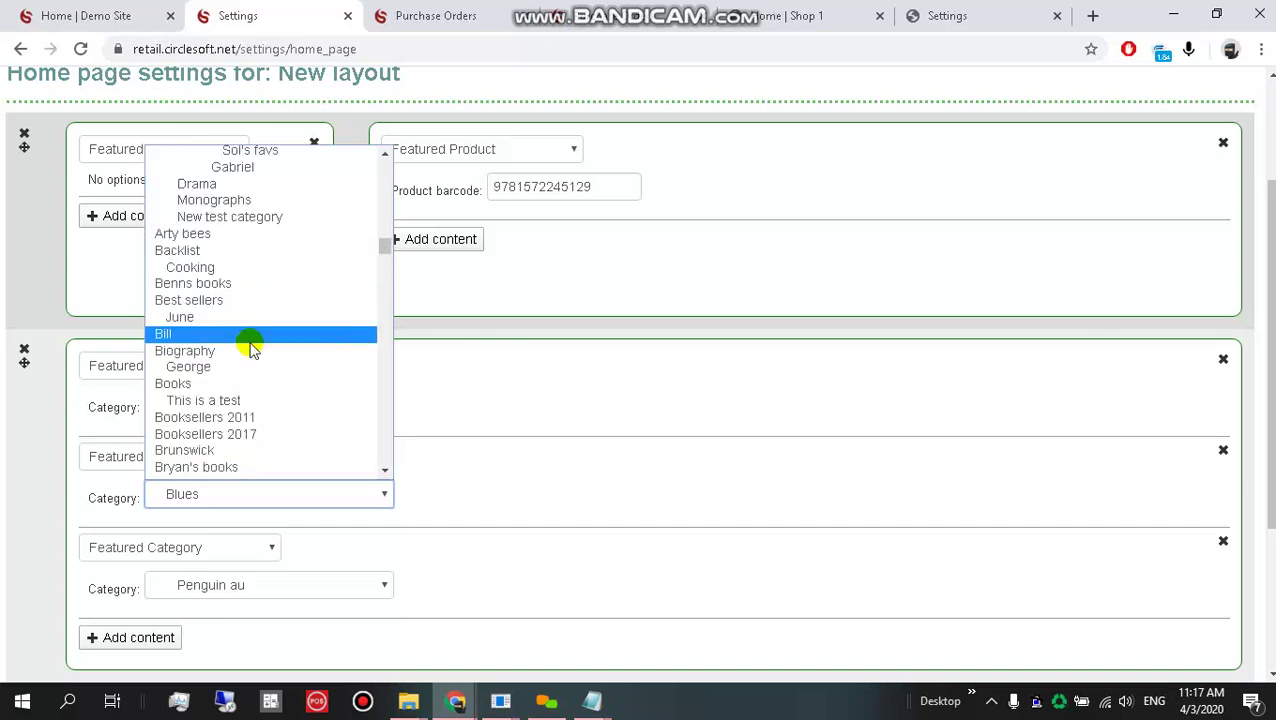
scroll(251, 345, "down", 3)
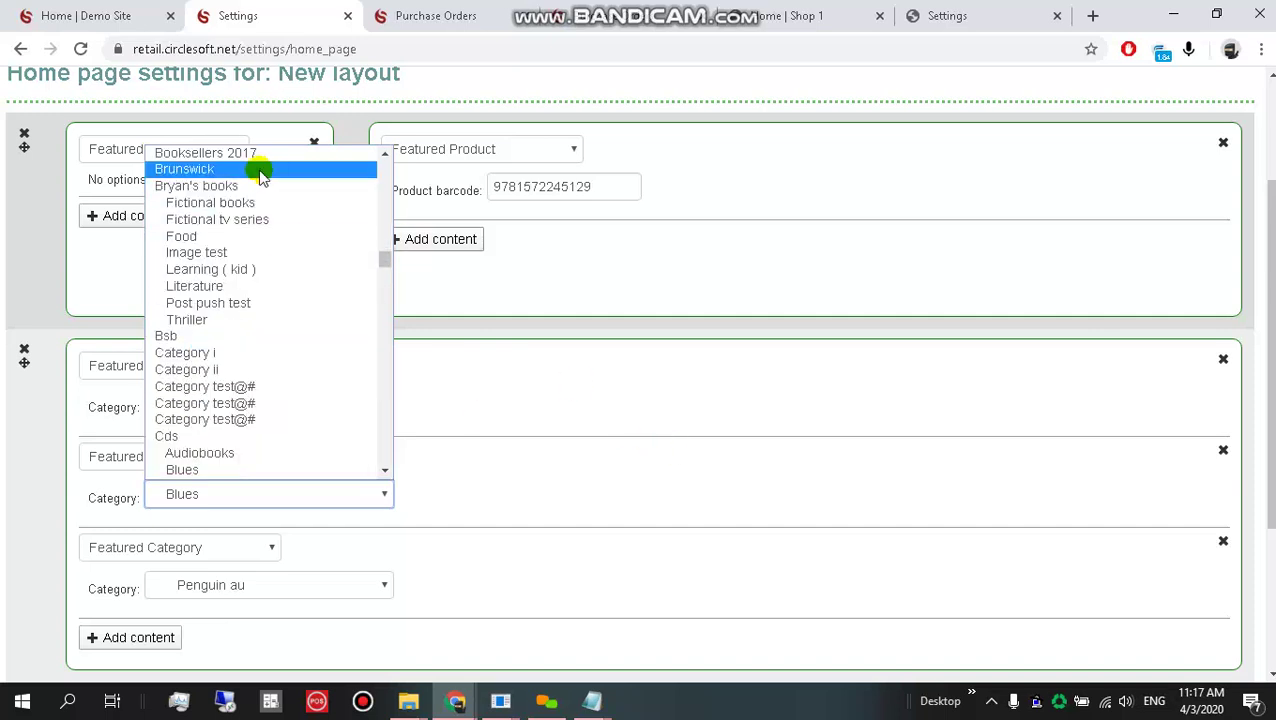
left_click(240, 187)
scroll(1150, 530, "down", 3)
left_click(1216, 462)
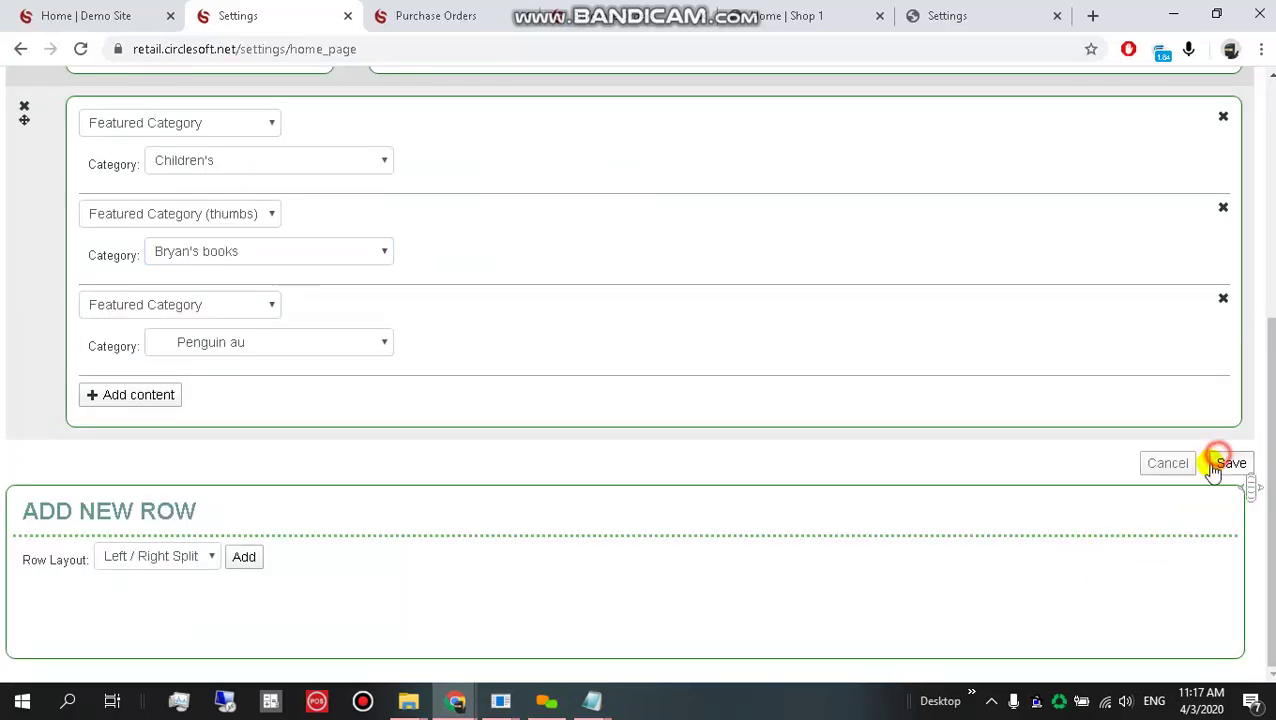
- Reload the shop's home page and compare the Bryan's Books thumbnail row with the Children's row
left_click(110, 14)
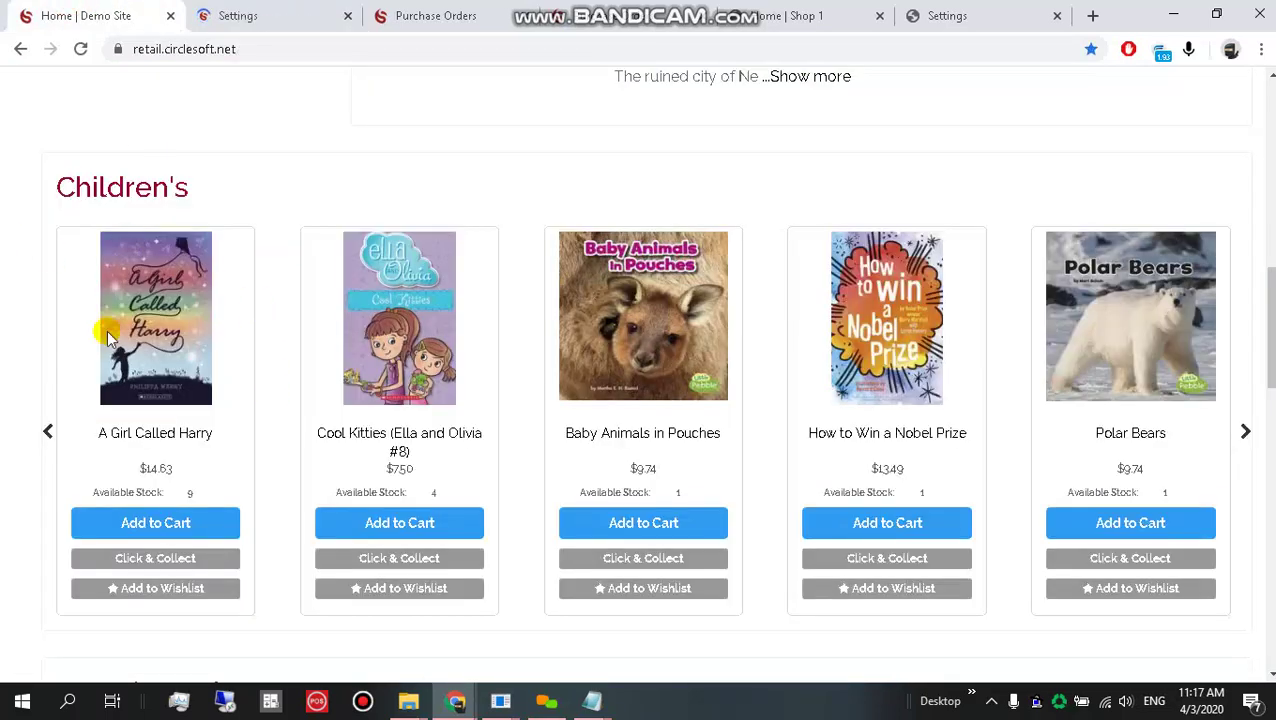
key("F5")
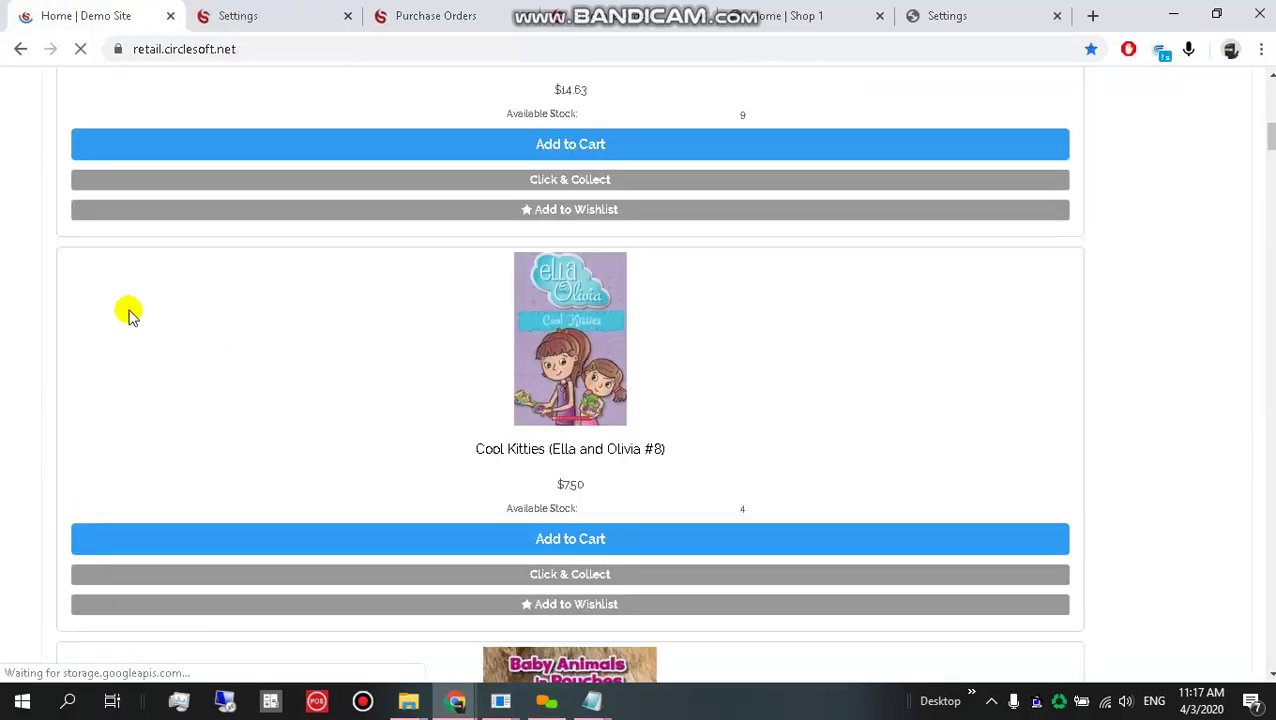
scroll(255, 400, "up", 2)
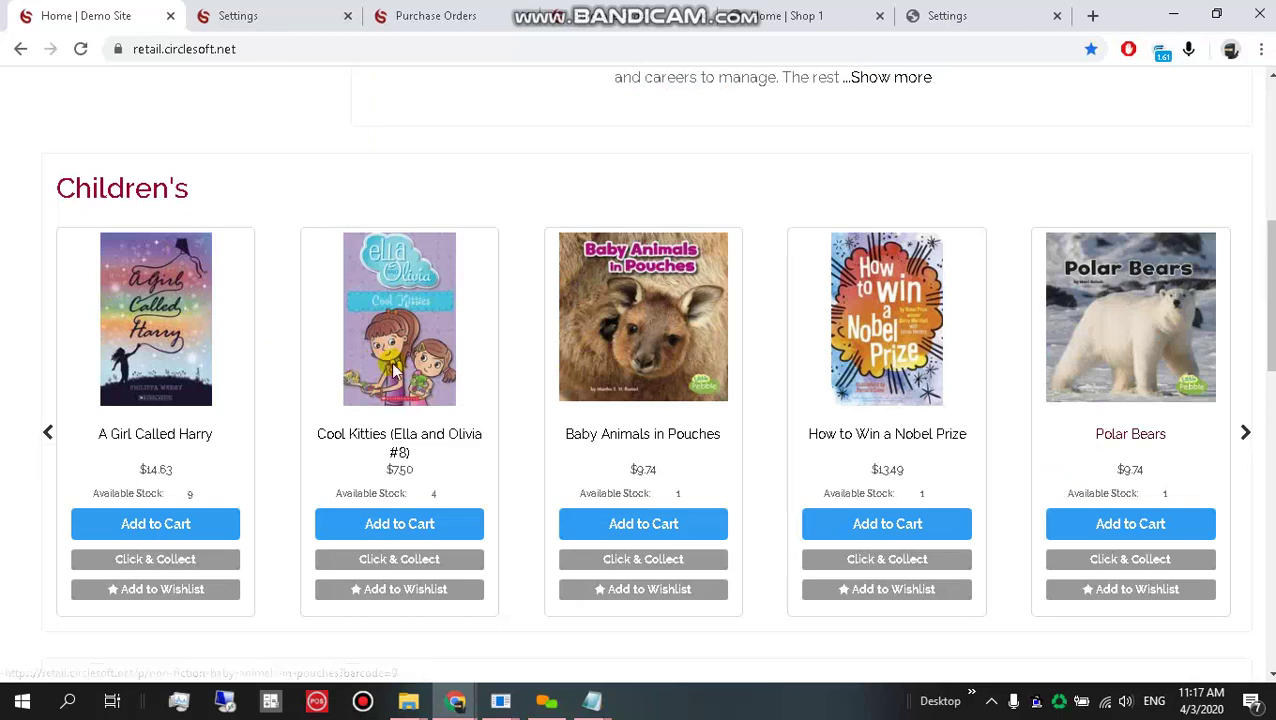
scroll(880, 433, "down", 3)
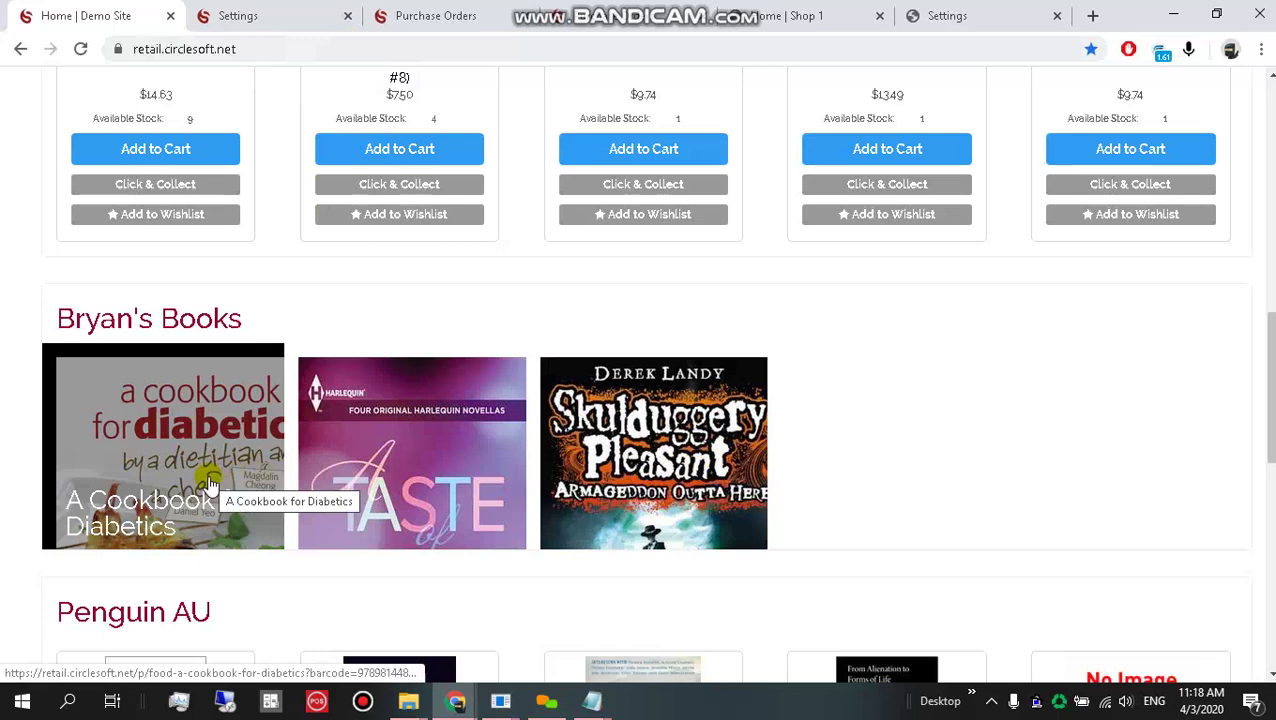
- Examine the Fictional Books thumbnails under the featured product and the category rows below them on the shop's home page
left_click(262, 15)
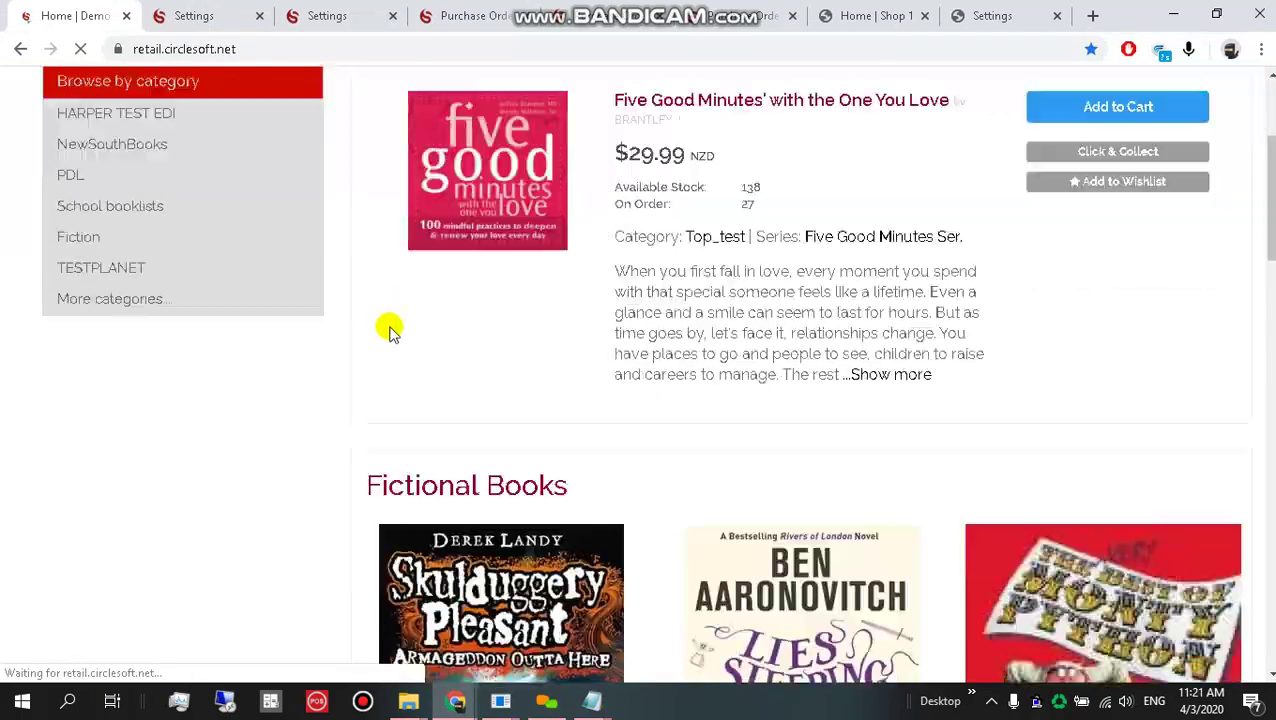
scroll(490, 413, "down", 7)
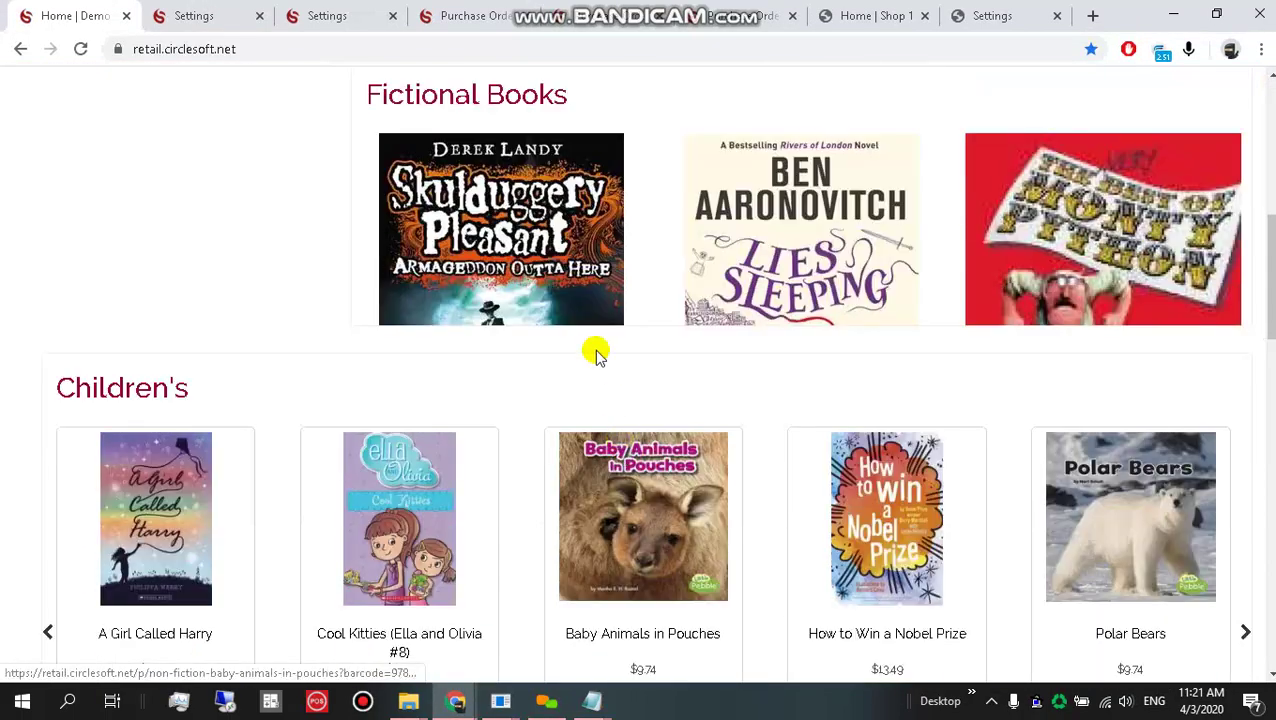
scroll(456, 322, "down", 10)
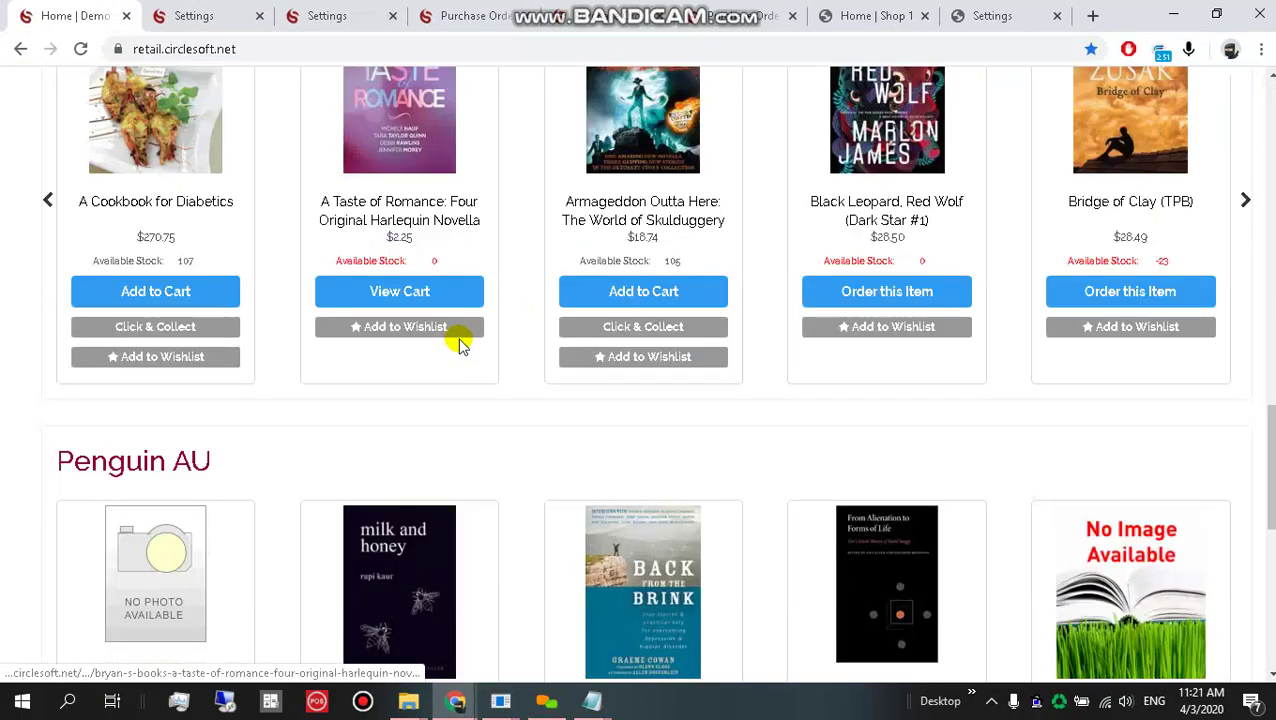
scroll(804, 373, "up", 10)
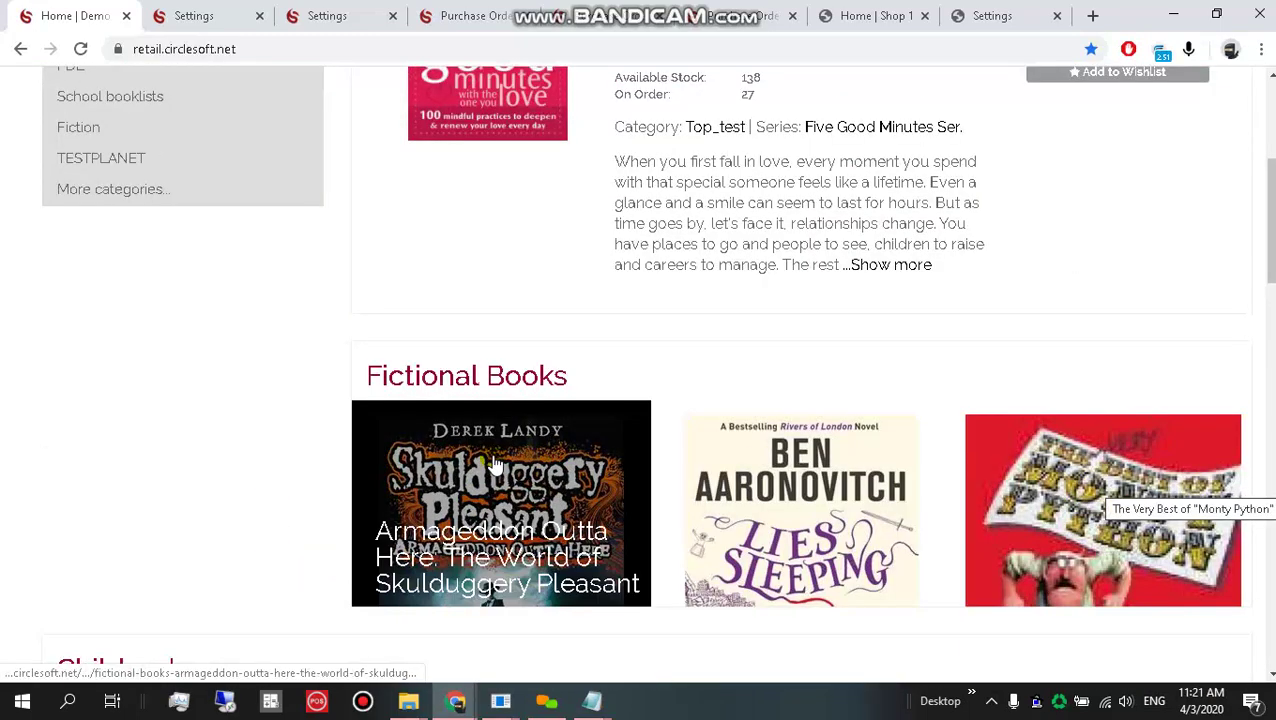
- Compare the Fictional books thumbnail block and the Featured Category blocks in the home page settings with their rows in the shop
left_click(235, 10)
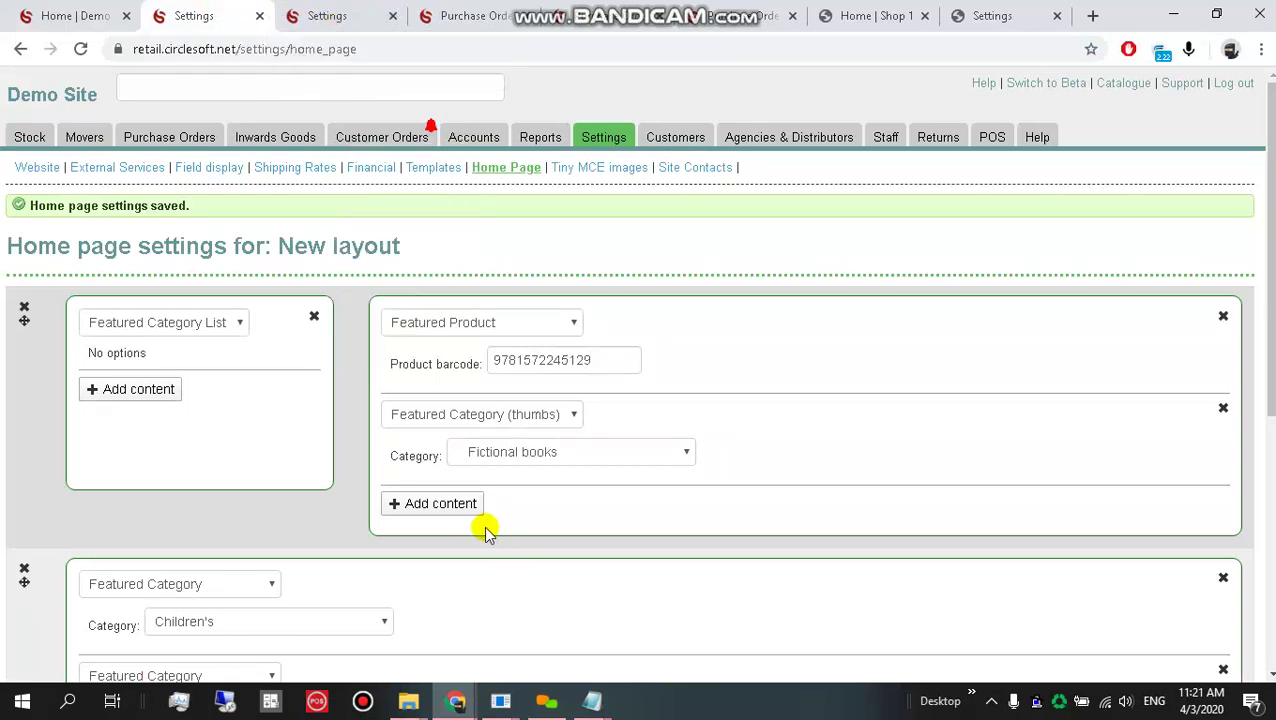
scroll(480, 528, "down", 4)
scroll(487, 524, "up", 2)
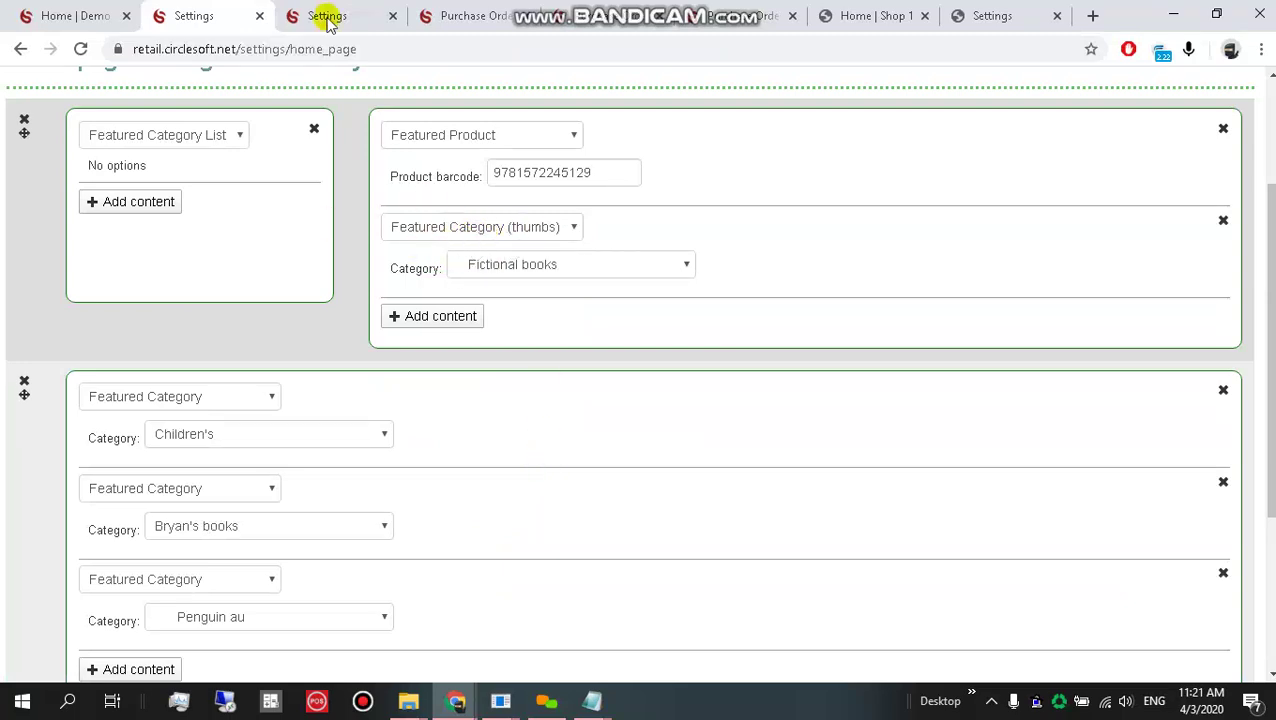
left_click(100, 10)
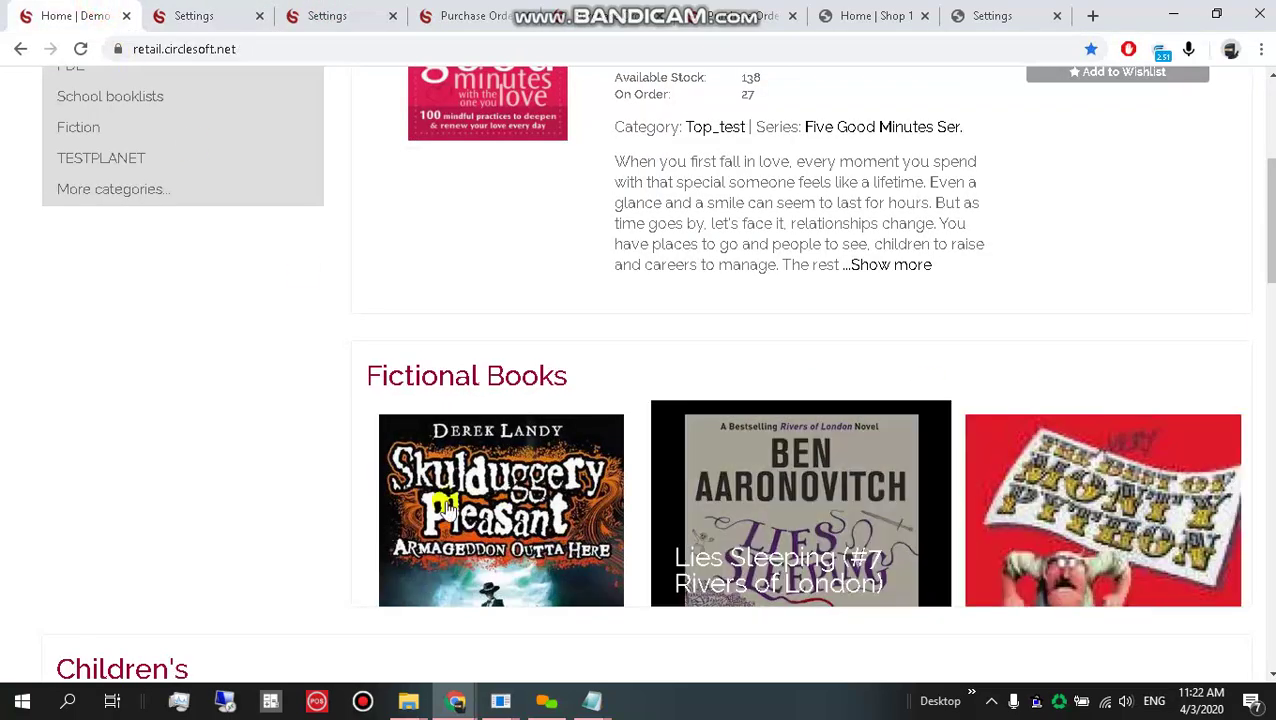
scroll(1029, 522, "down", 4)
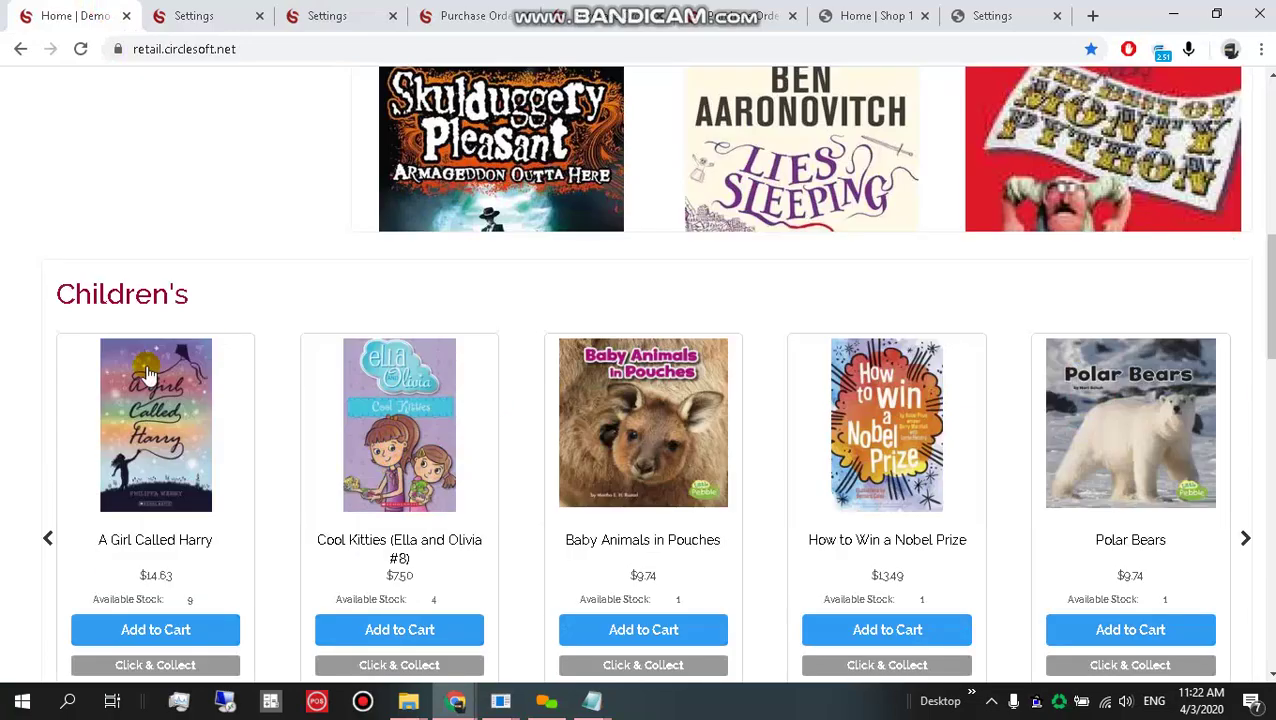
scroll(145, 453, "down", 5)
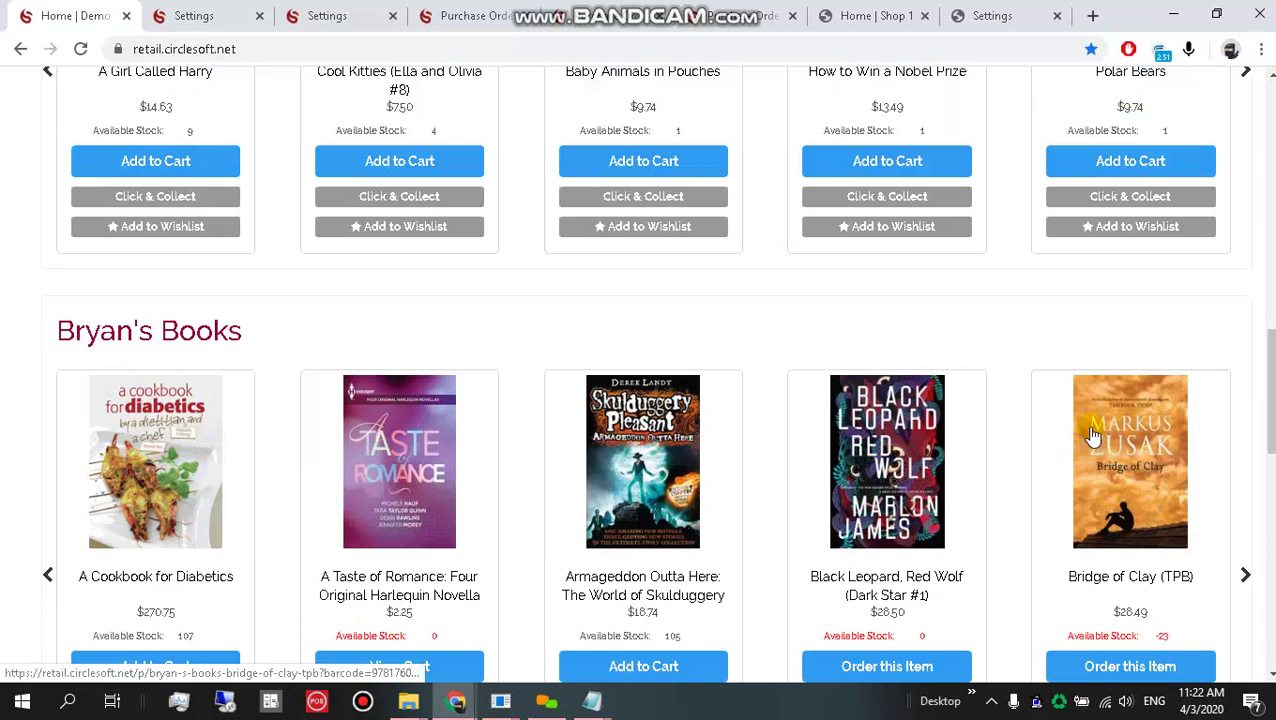
- Open the template settings in a separate tab, set the website width to the fixed 1200 pixels option and update the template
left_click(197, 17)
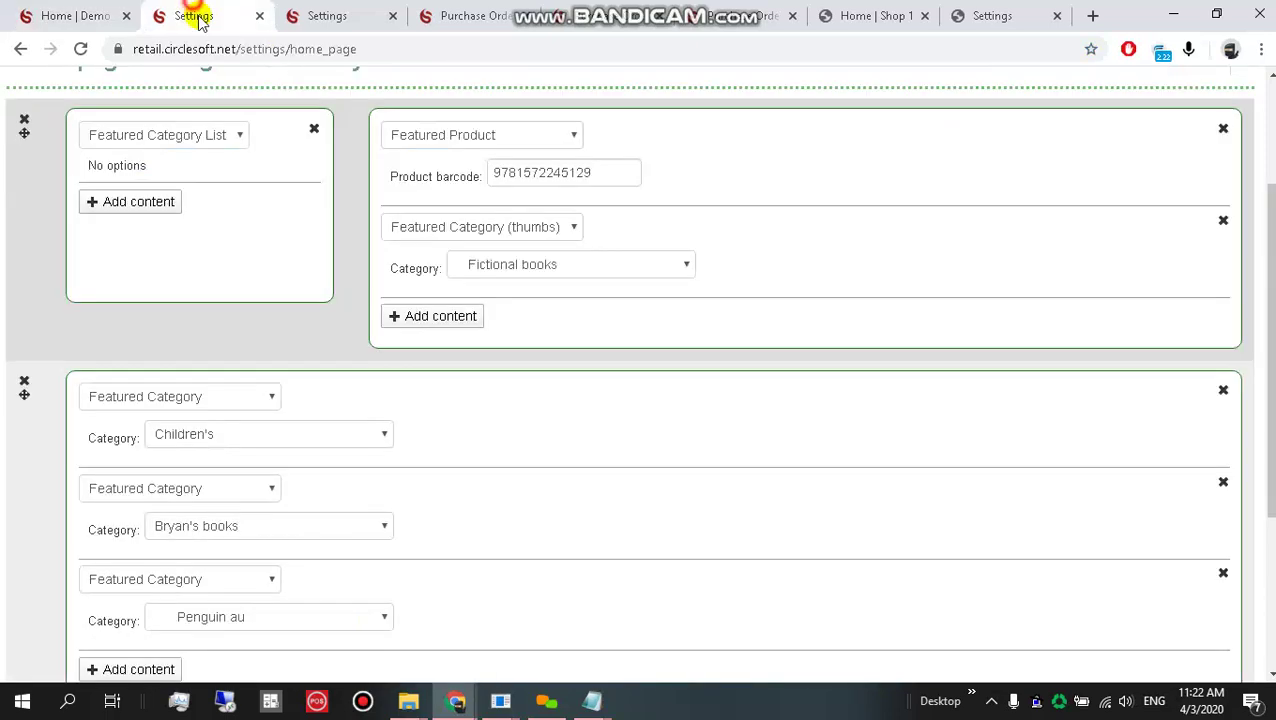
scroll(578, 317, "up", 5)
middle_click(436, 171)
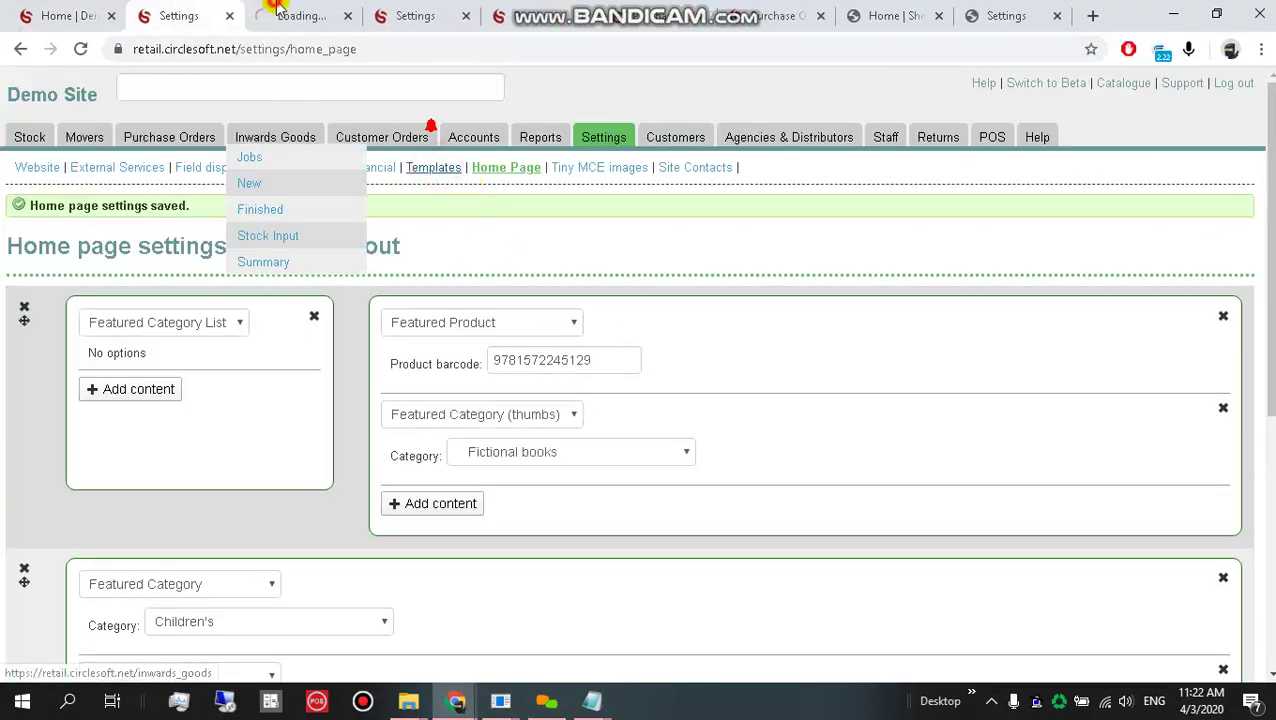
key("ctrl+Tab")
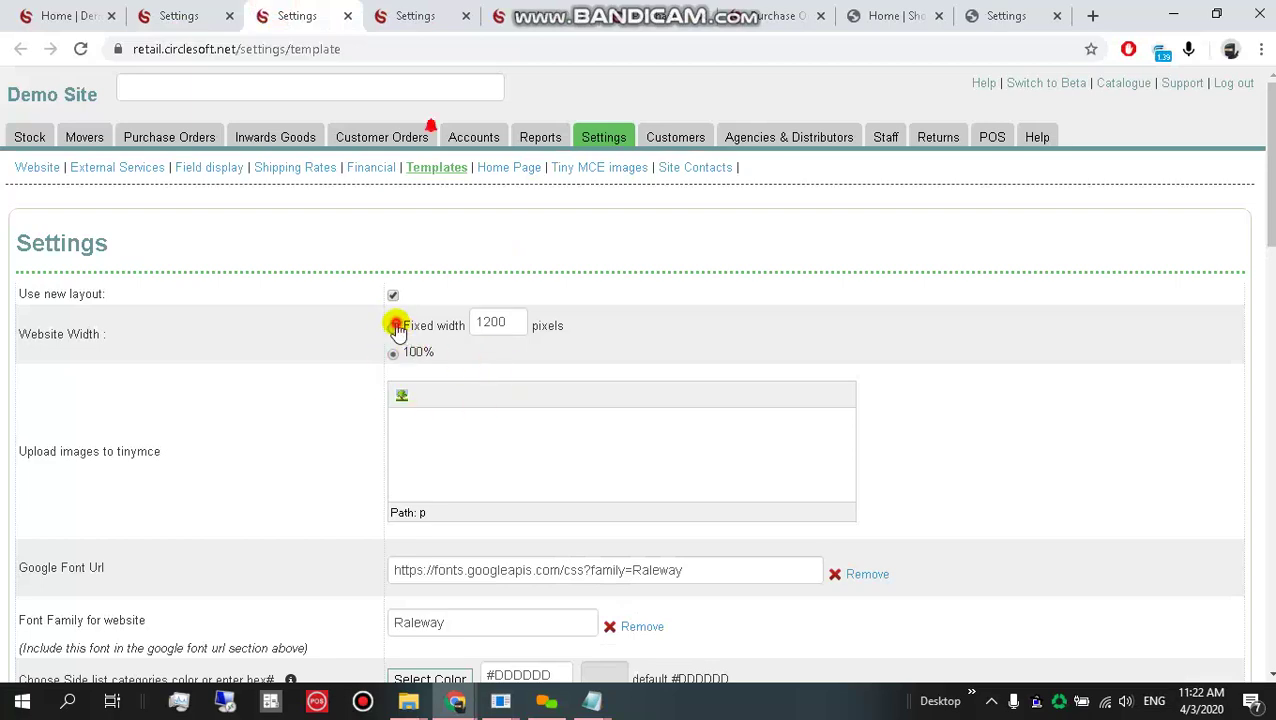
left_click(395, 326)
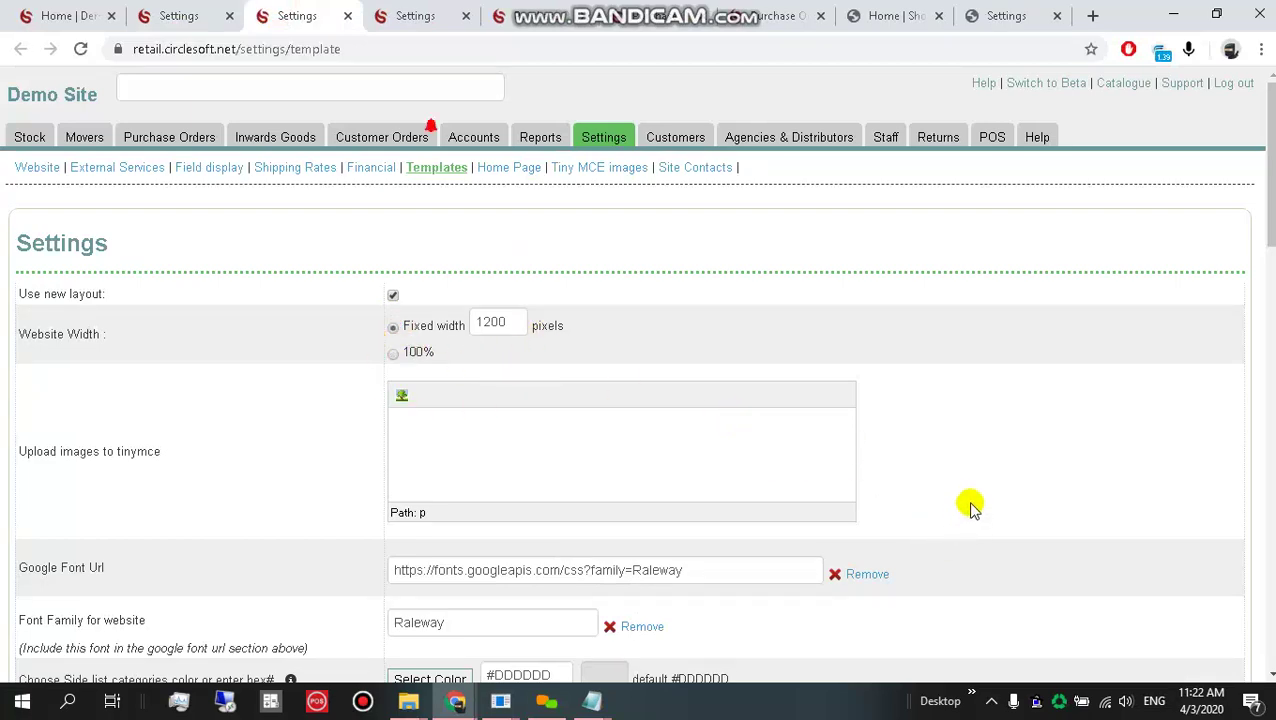
scroll(971, 504, "down", 15)
scroll(228, 555, "down", 2)
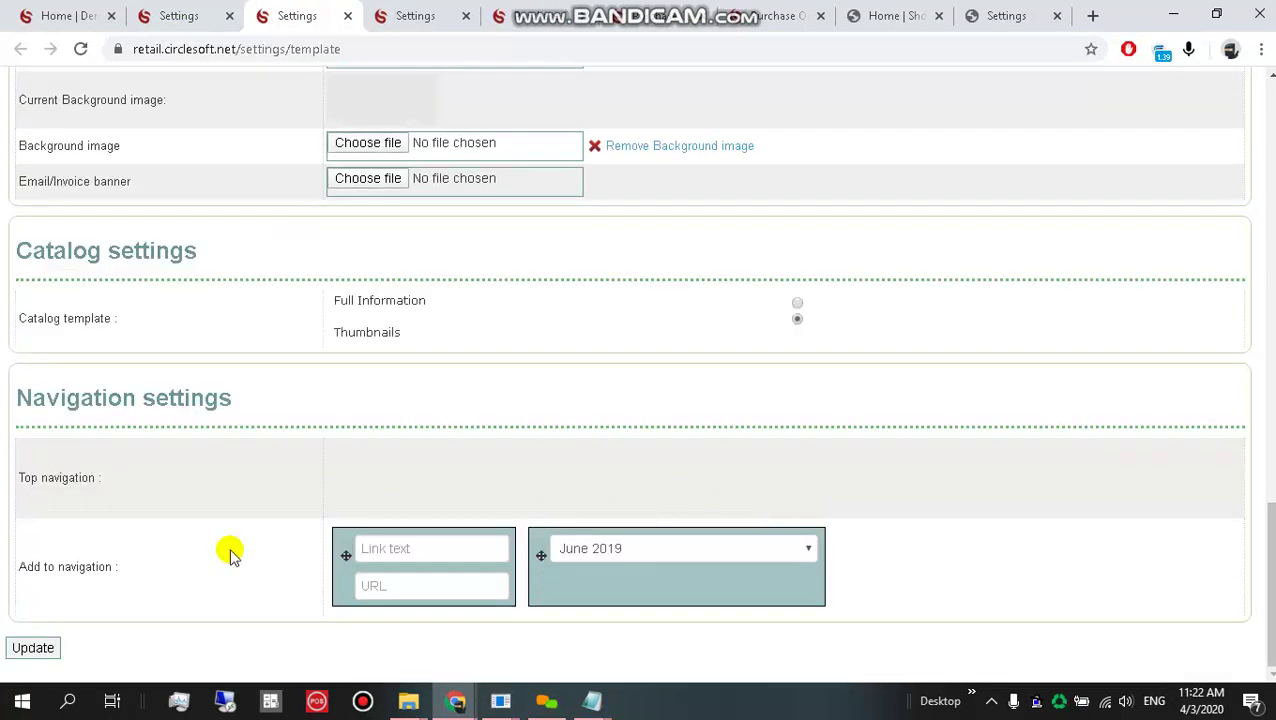
left_click(35, 647)
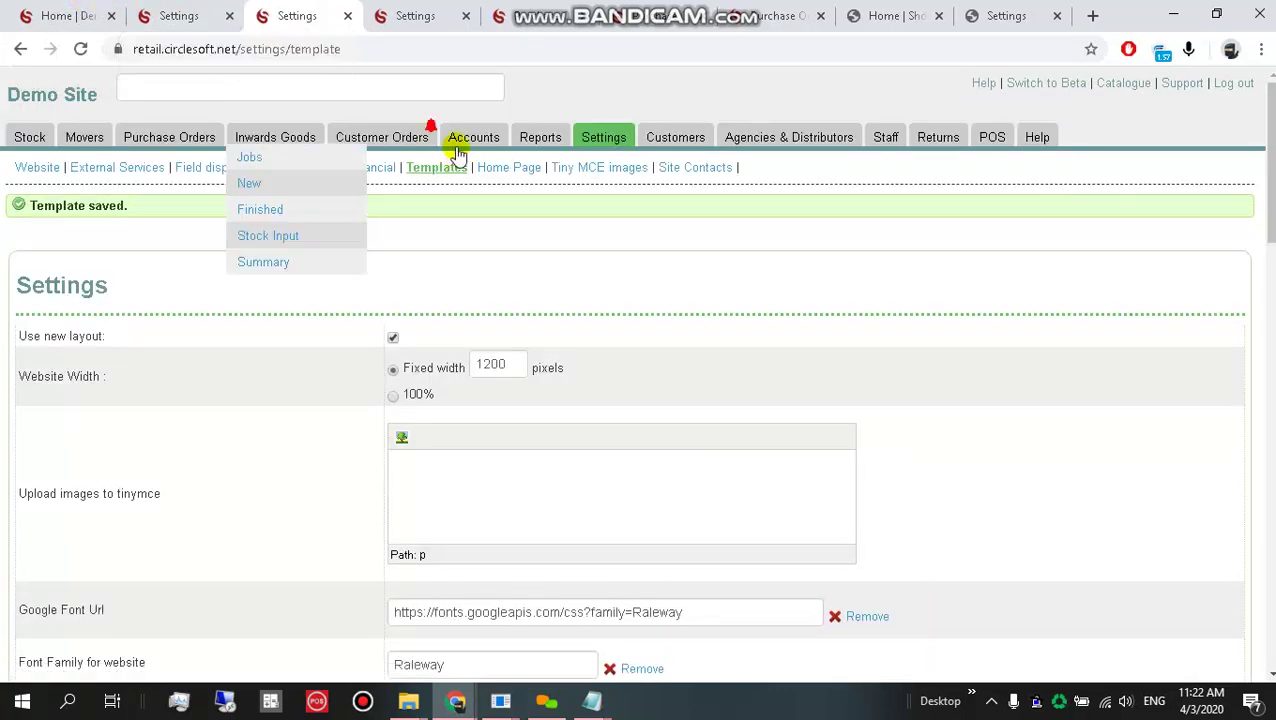
- Open the home page settings beside the saved template, review the content blocks and return to the shop's home page
left_click(405, 15)
left_click(297, 15)
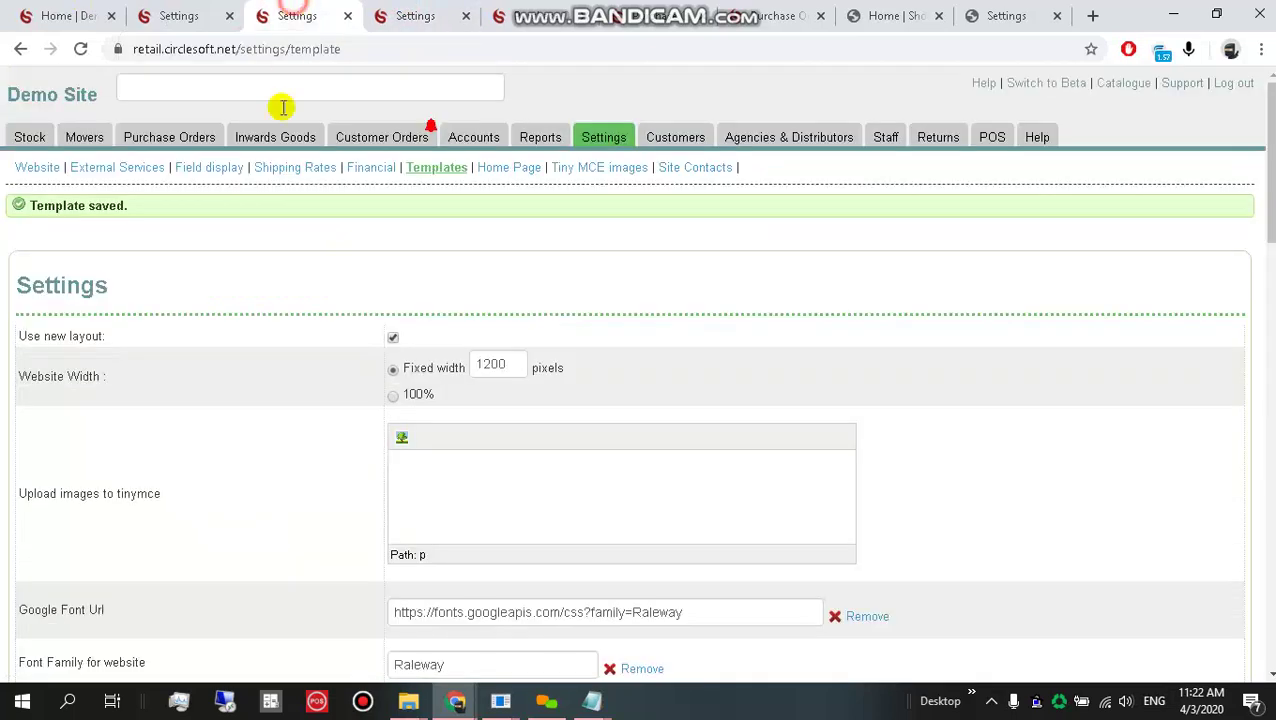
left_click(500, 170)
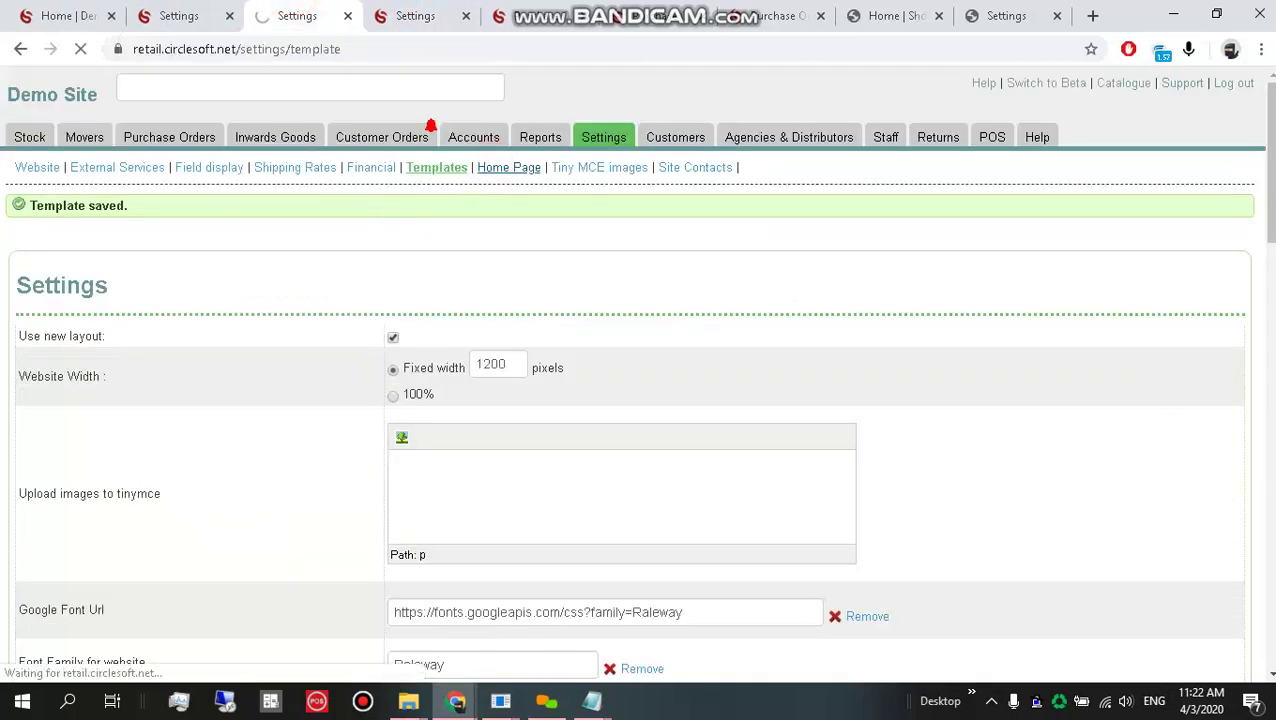
scroll(461, 362, "down", 2)
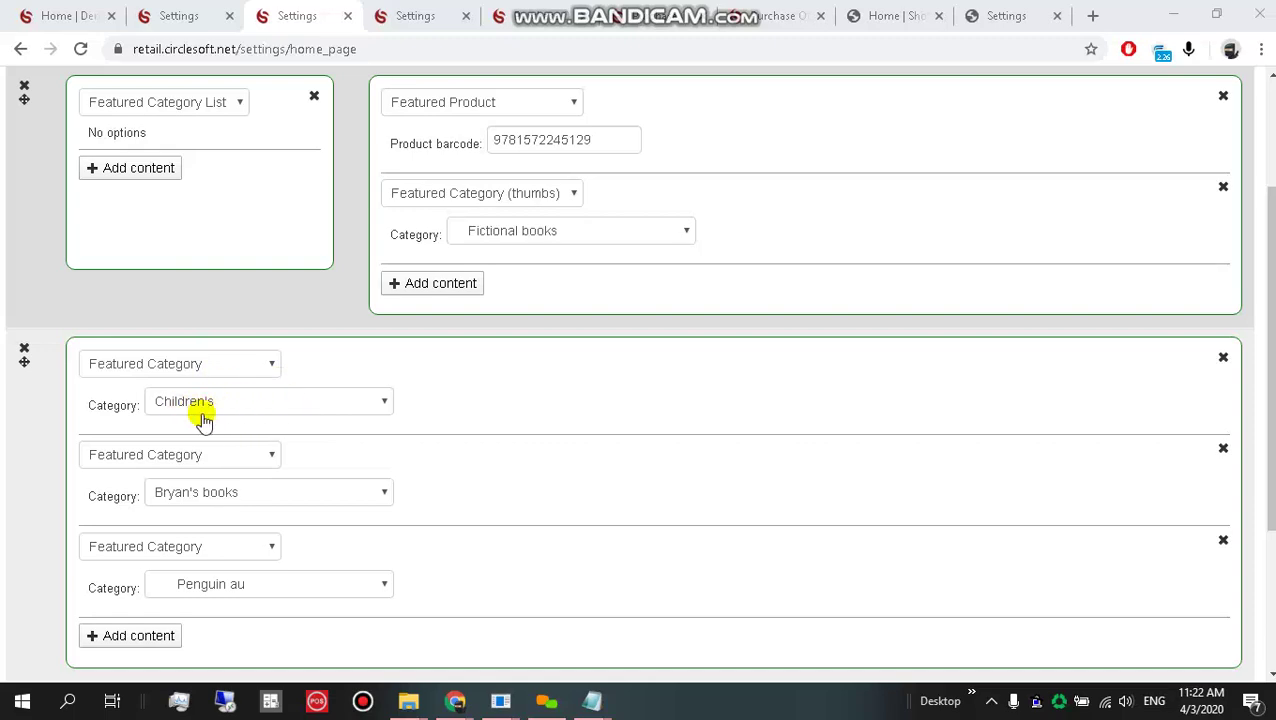
left_click(80, 15)
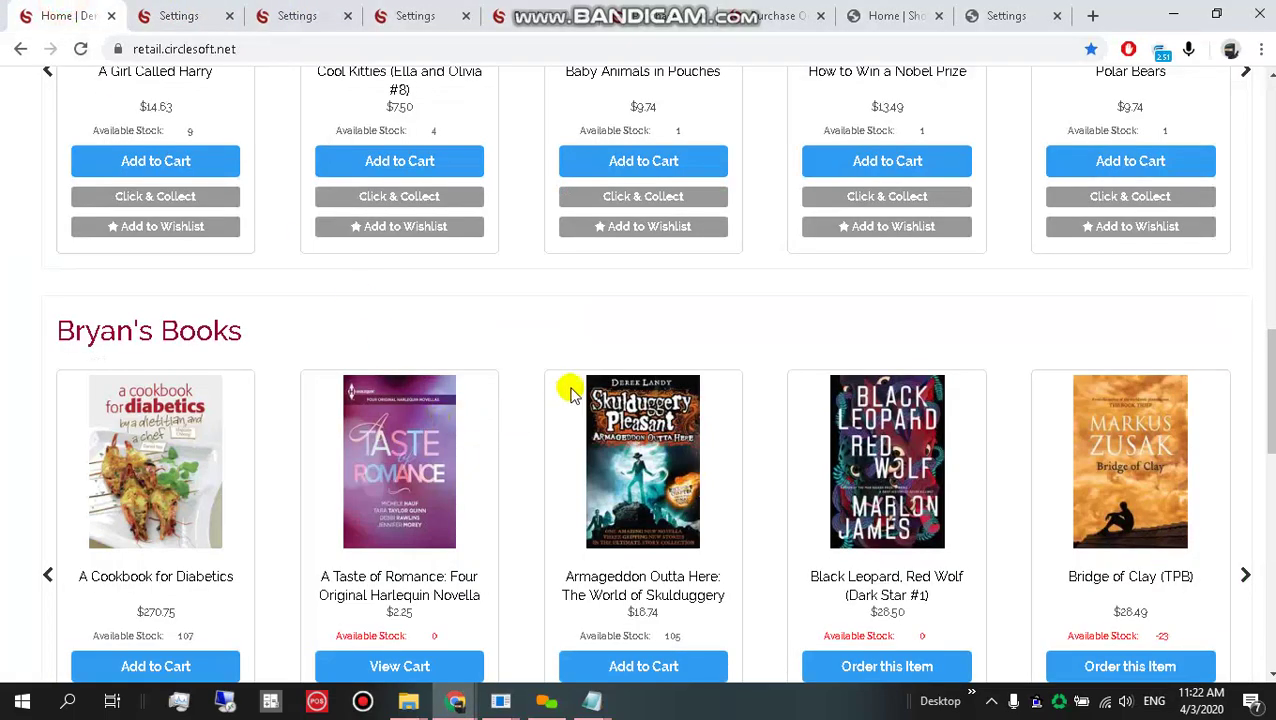
- Browse the Children's row on the home page and open Alice's Adventures in Wonderland and Through the Looking Glass in a separate tab
scroll(548, 482, "up", 4)
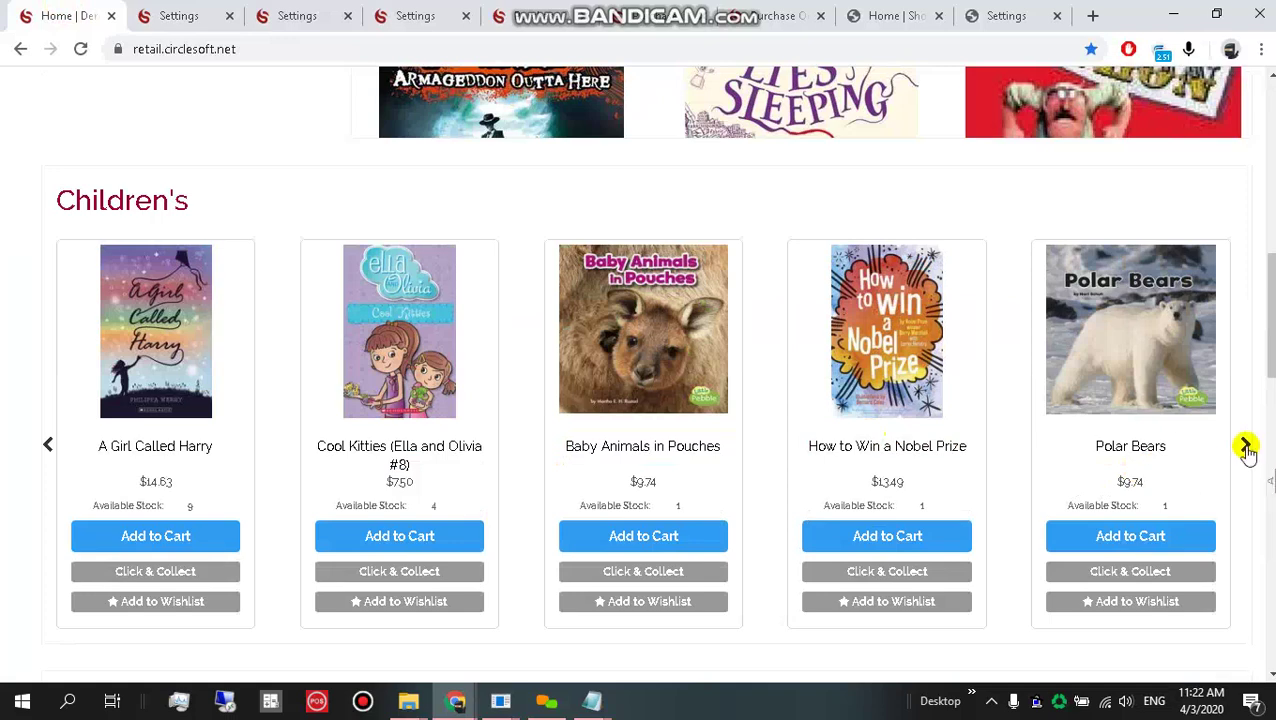
left_click(1246, 446)
left_click(1246, 450)
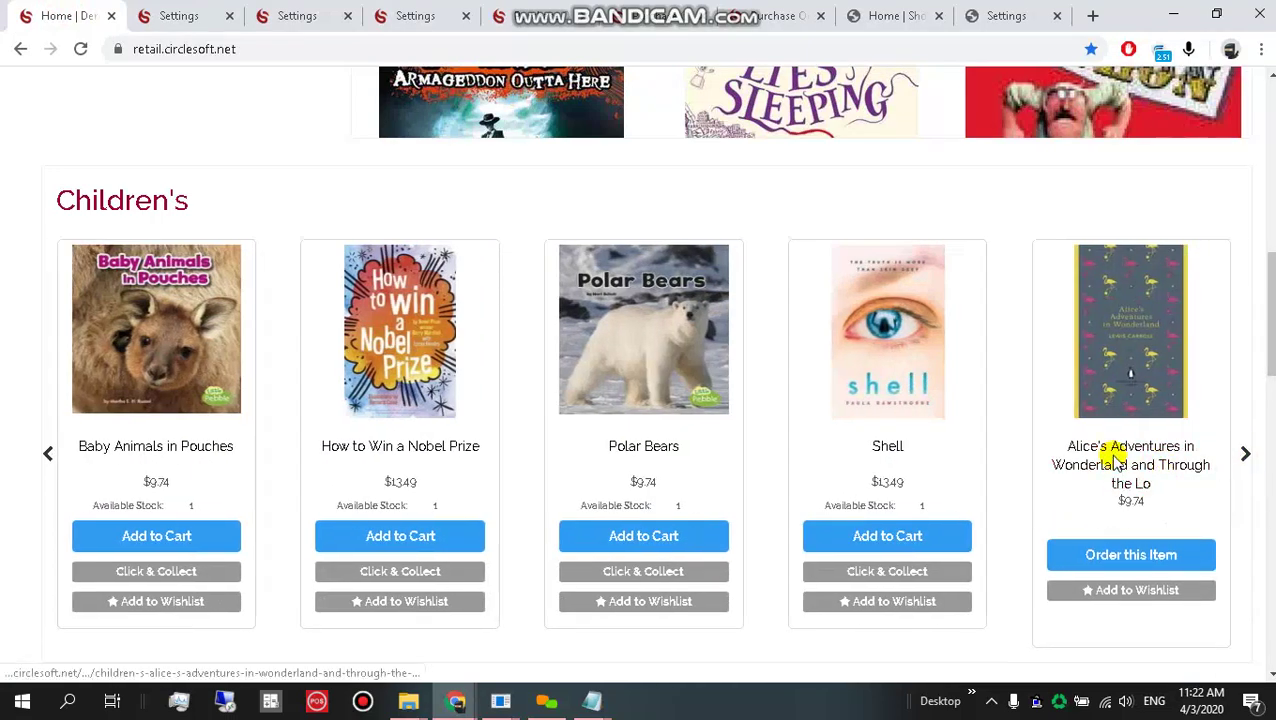
middle_click(1118, 476)
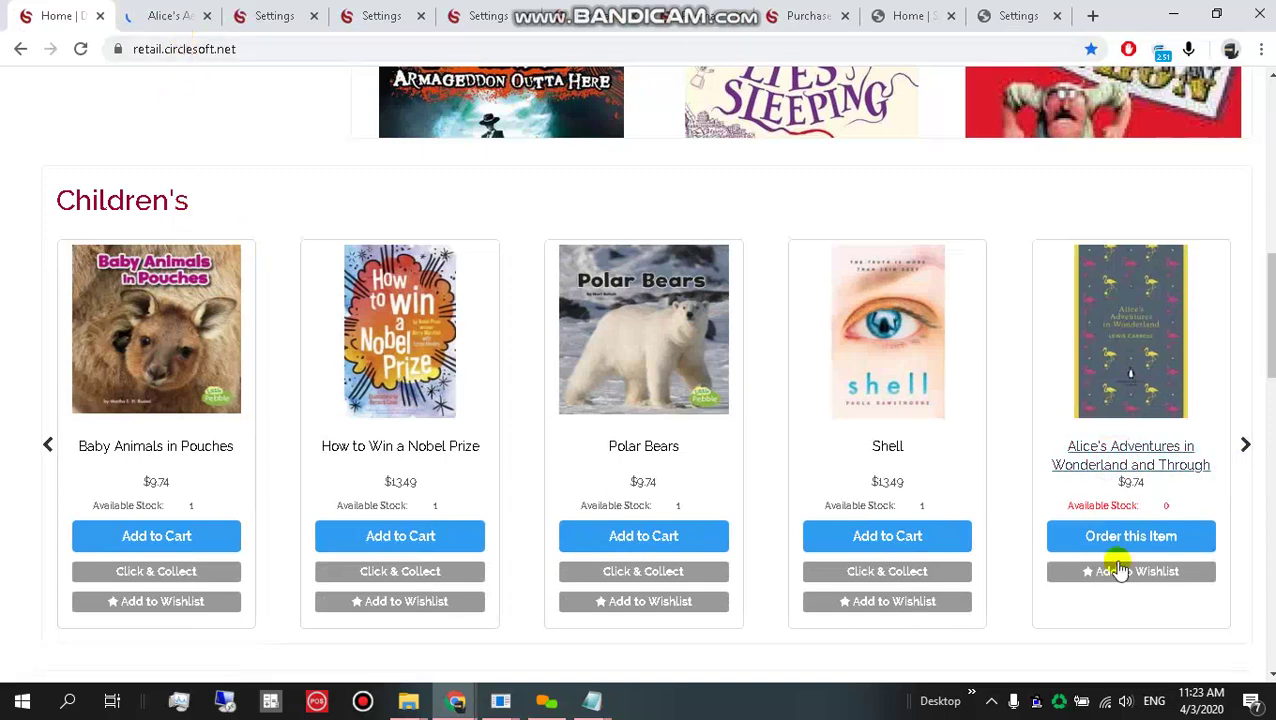
left_click(181, 6)
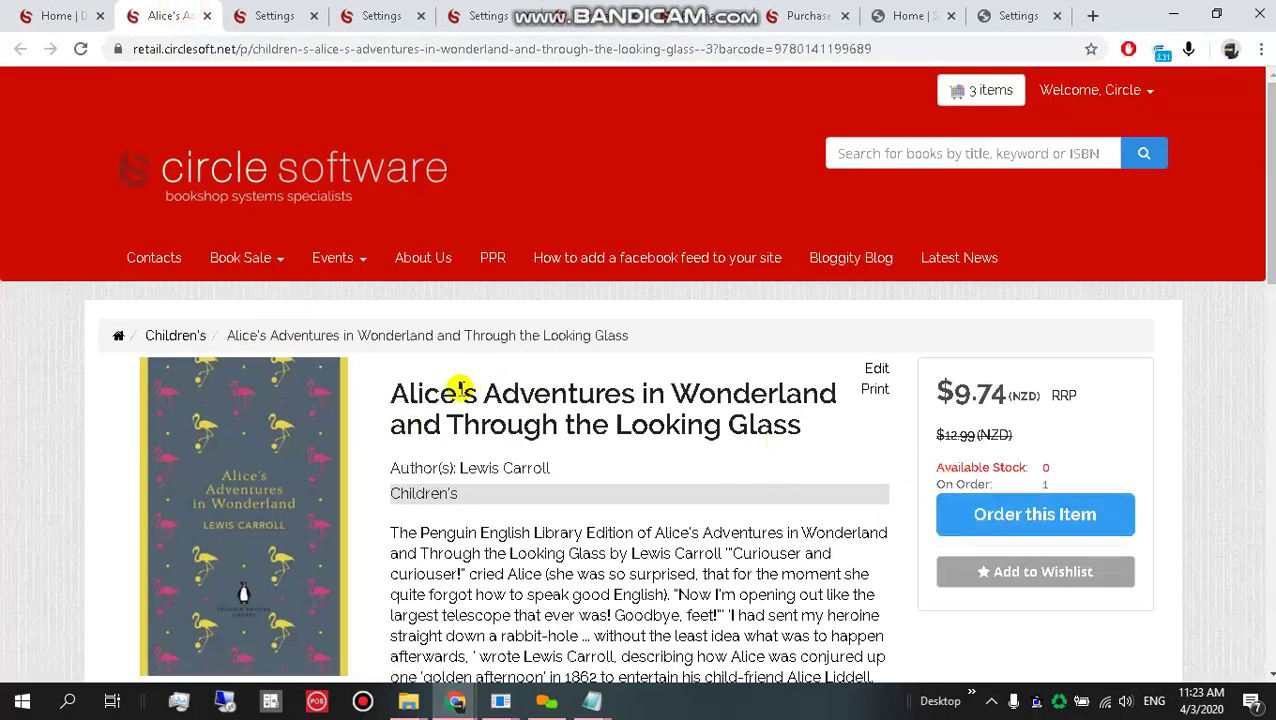
left_click_drag(383, 396, 799, 416)
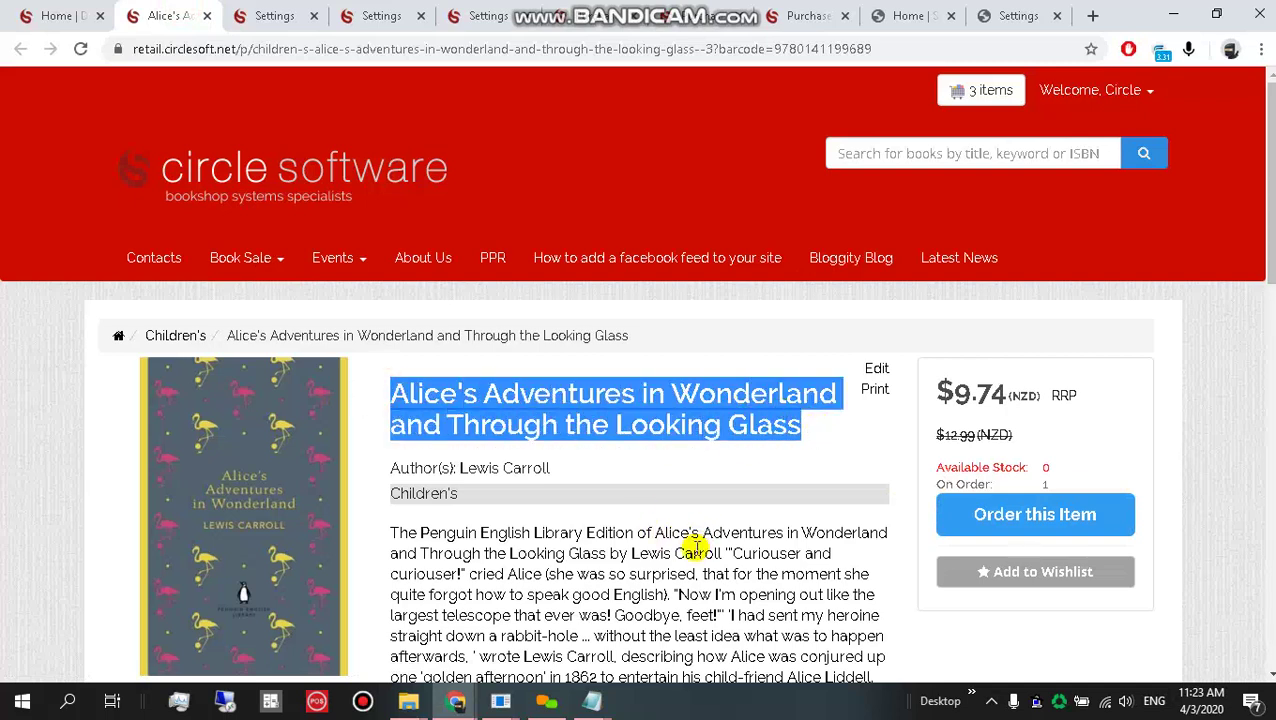
left_click(52, 12)
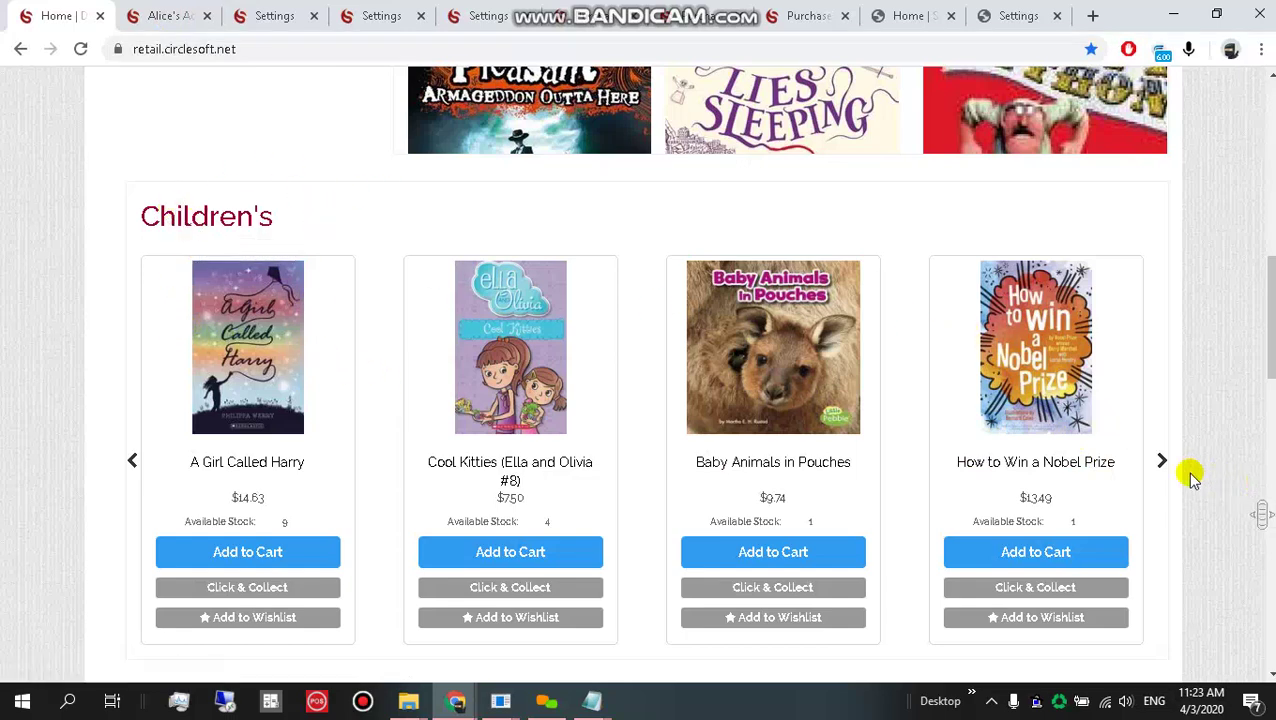
left_click(160, 12)
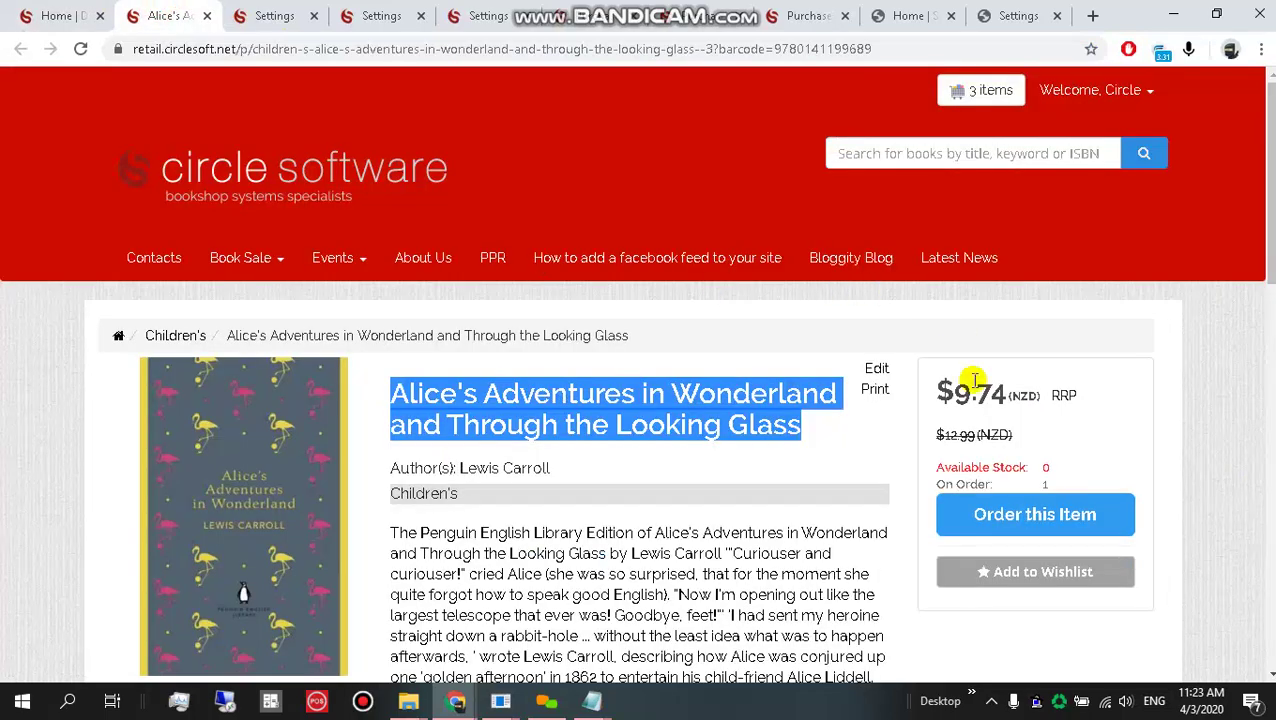
- Open the Alice's Adventures product for editing and mark it as a promoted item
left_click(876, 369)
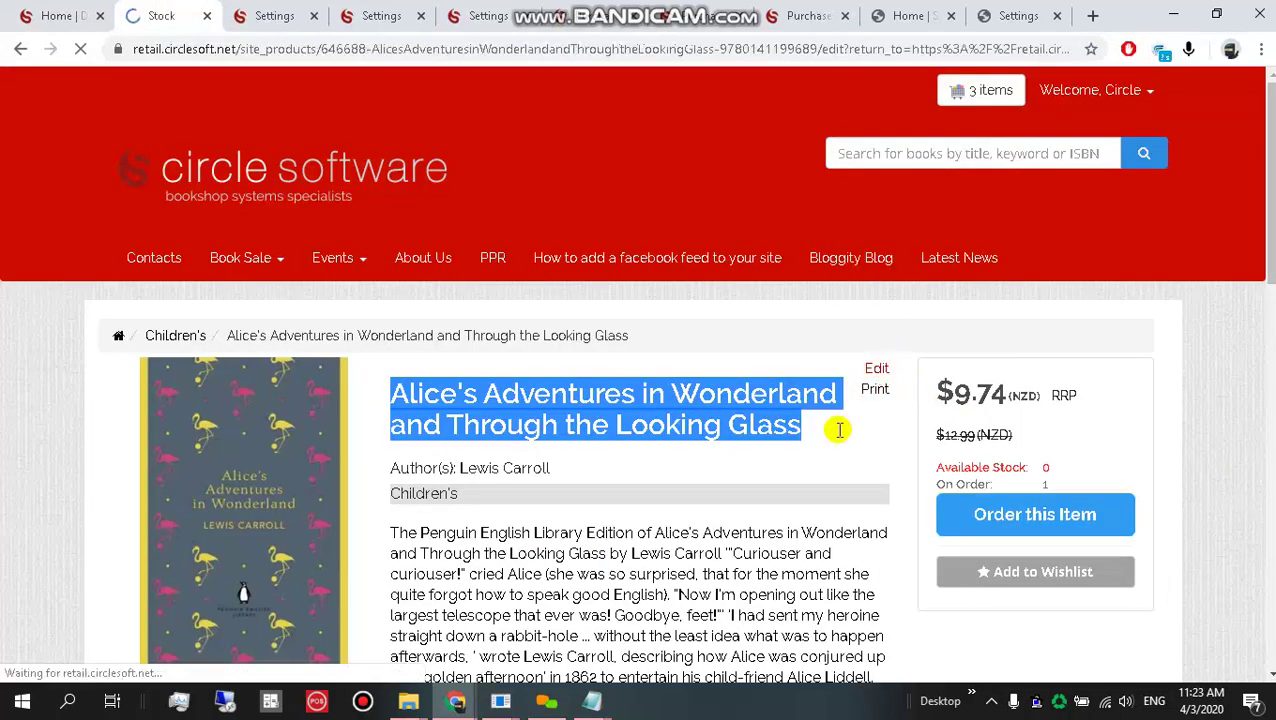
scroll(583, 477, "down", 3)
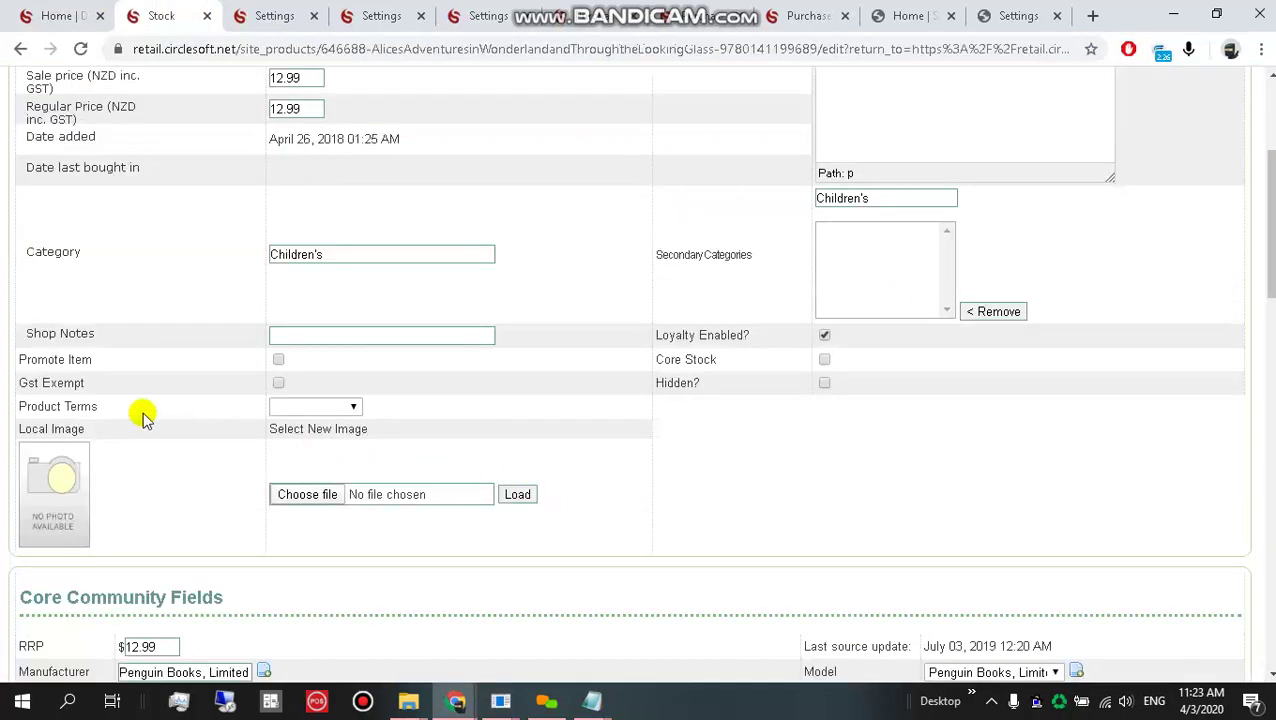
left_click(279, 360)
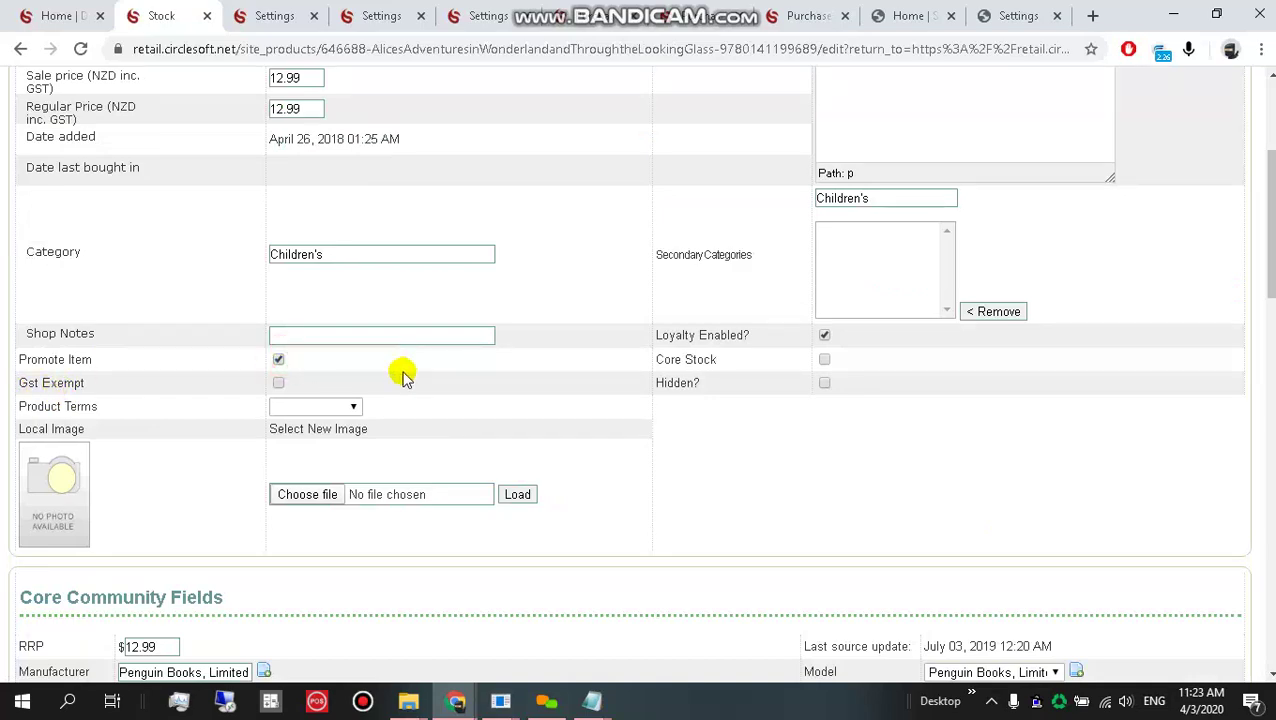
- Set the book's number in stock to 29 with the adjustment reason Support Update and save the product
scroll(402, 373, "down", 13)
left_click(541, 487)
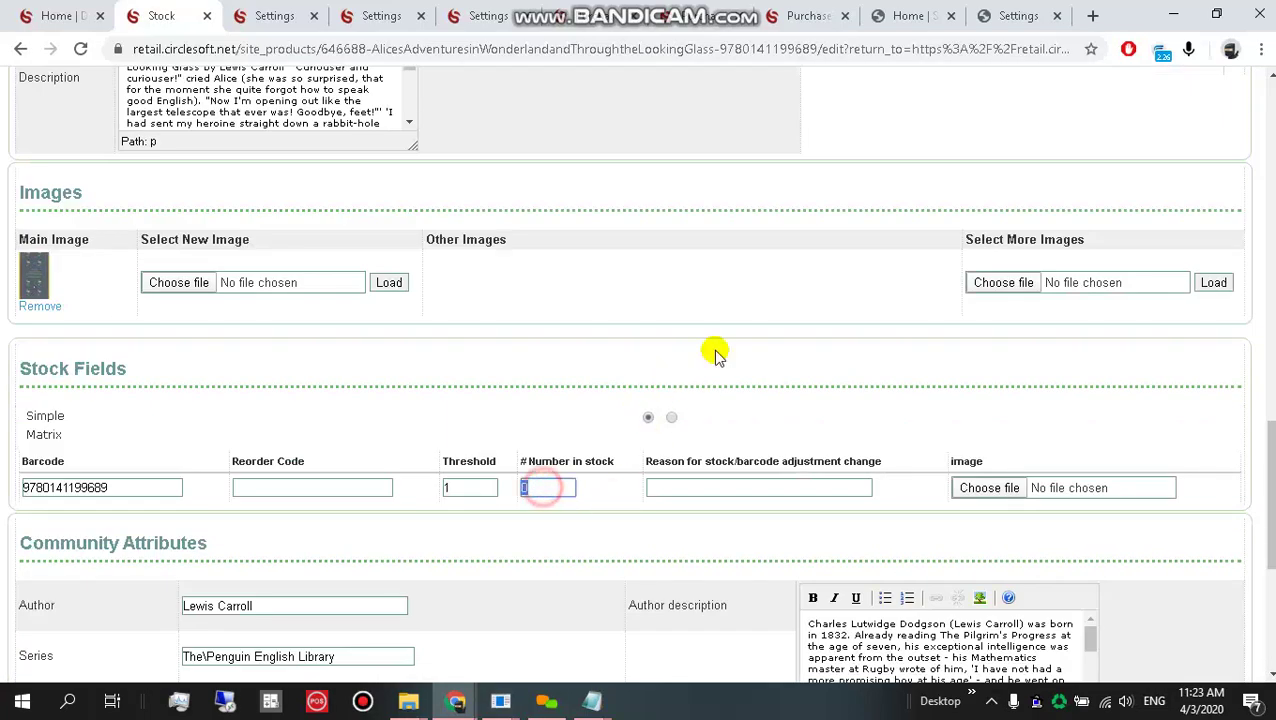
type("29")
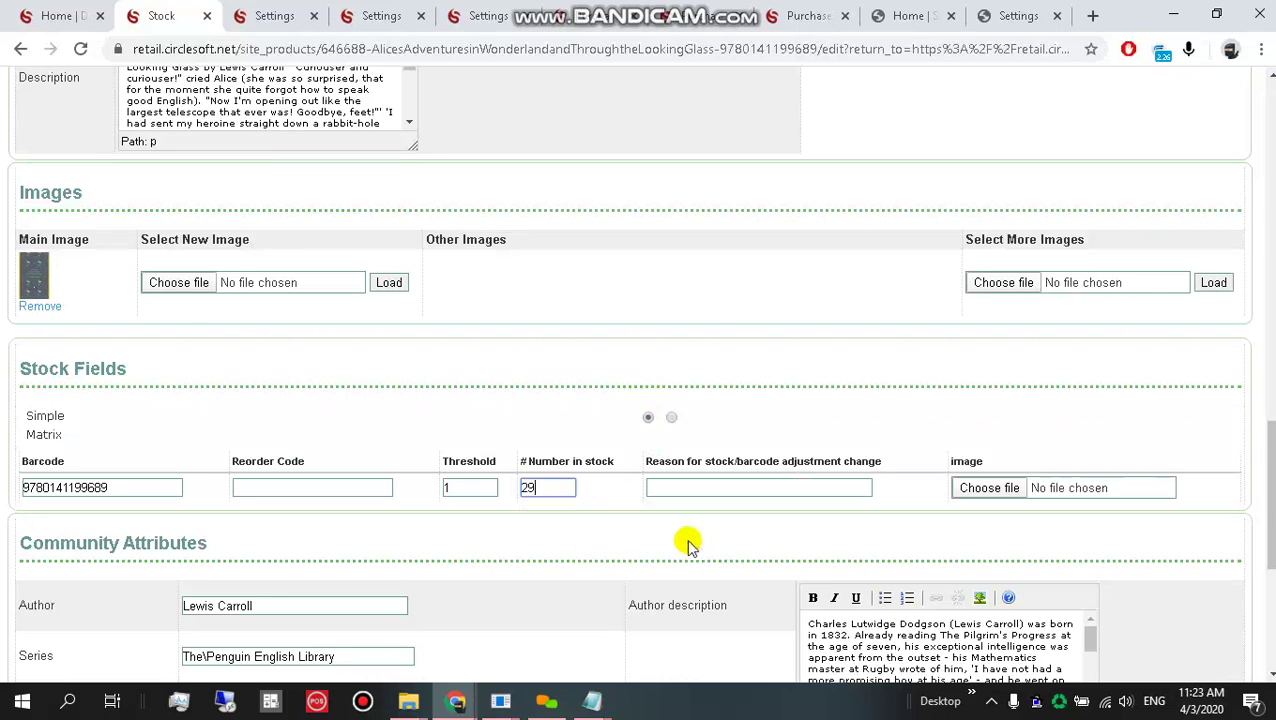
left_click(689, 487)
left_click(728, 276)
scroll(883, 493, "down", 4)
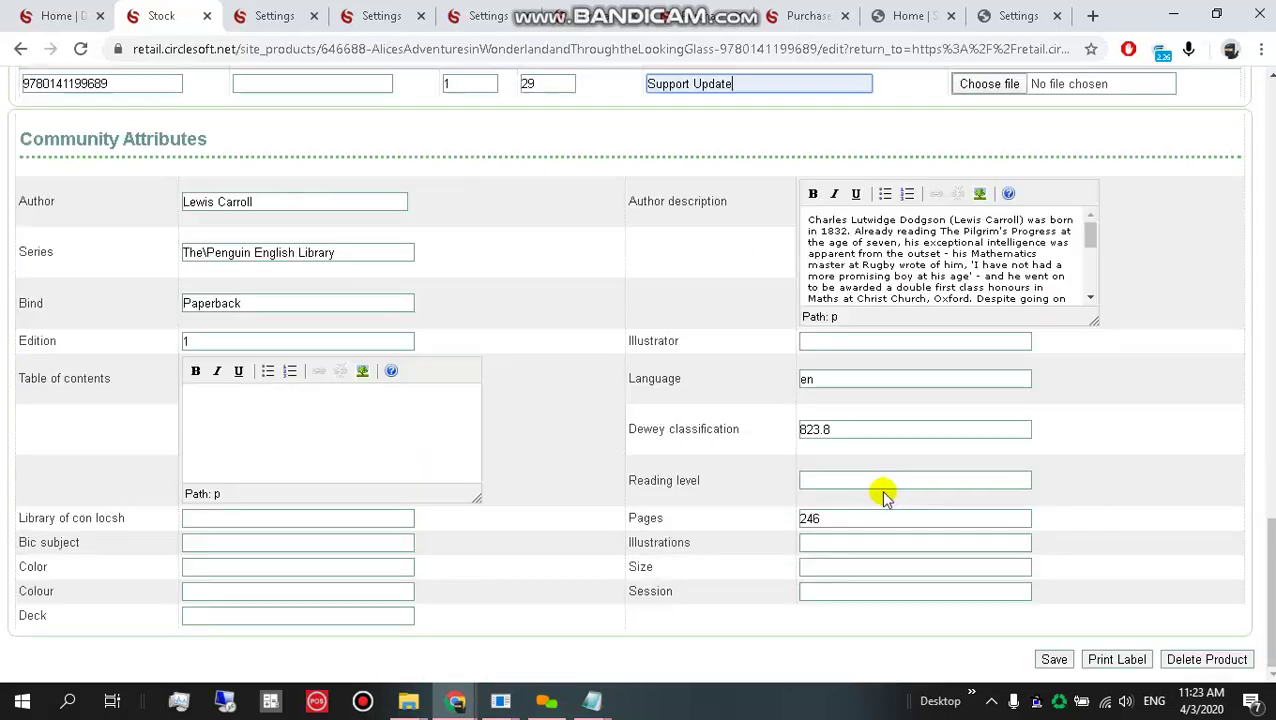
left_click(1045, 659)
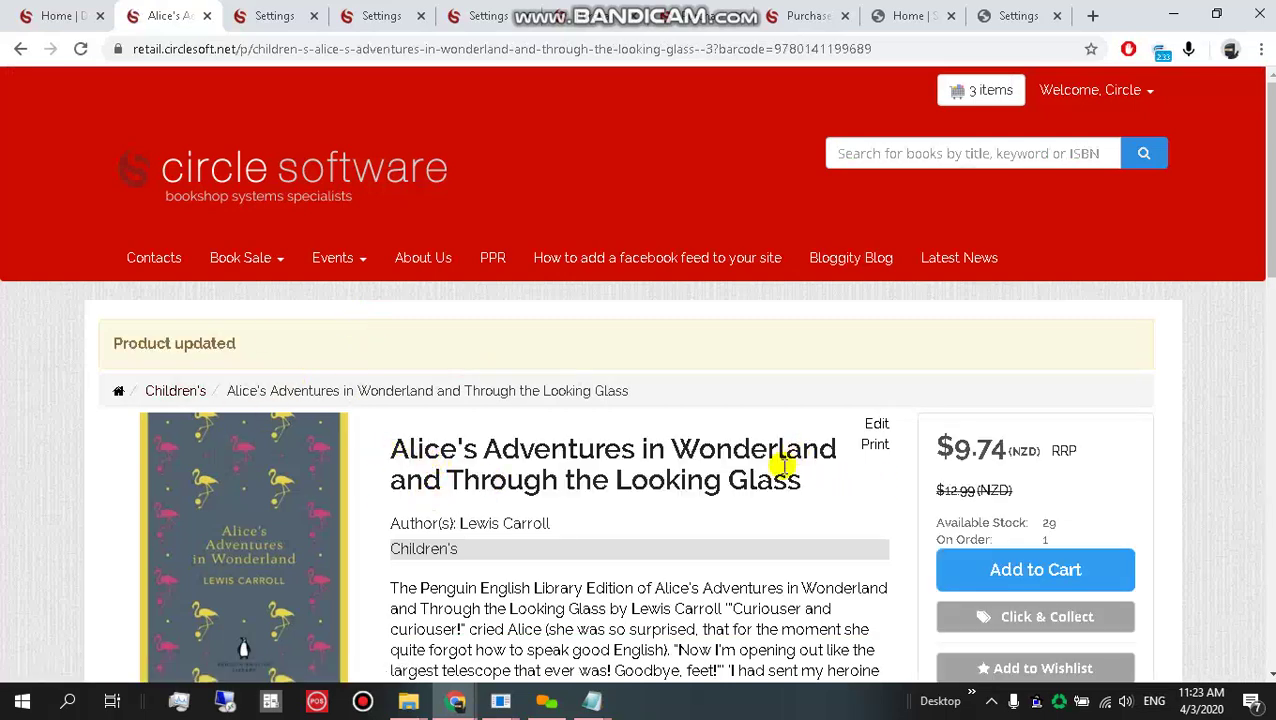
- Reload the shop's home page, browse the Children's row and open the Polar Bears product in a separate tab
left_click(80, 10)
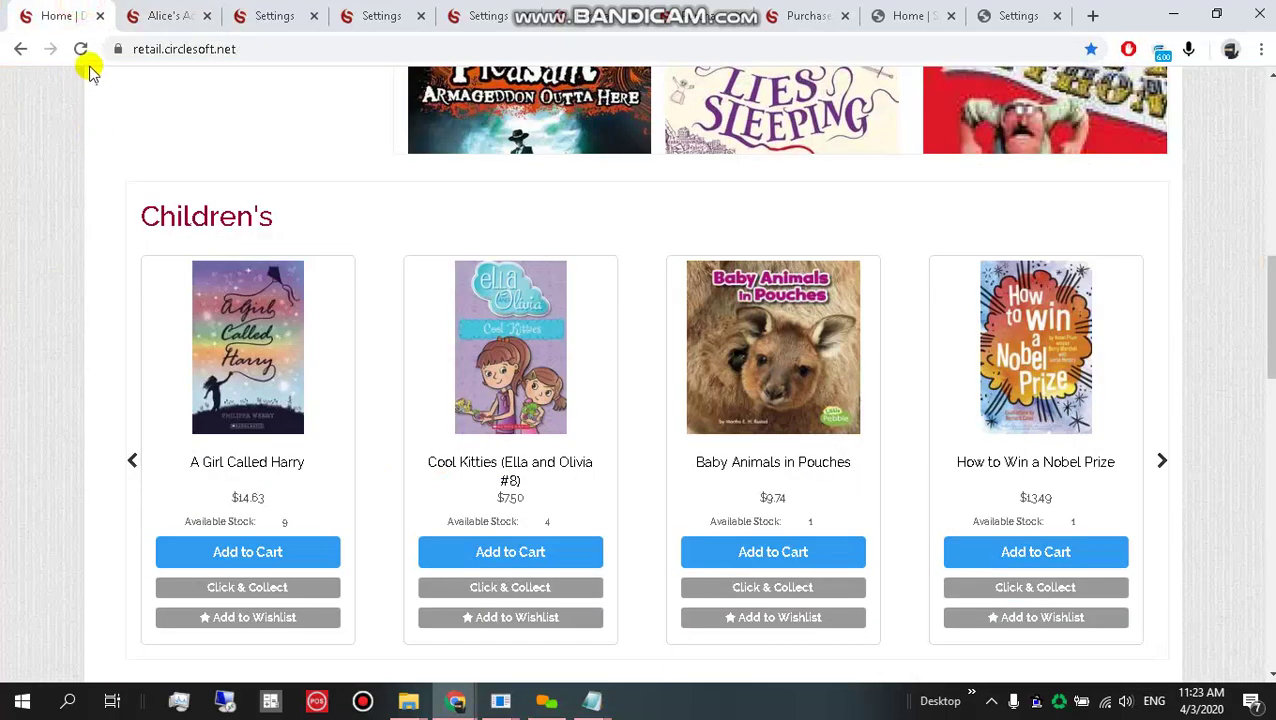
left_click(80, 48)
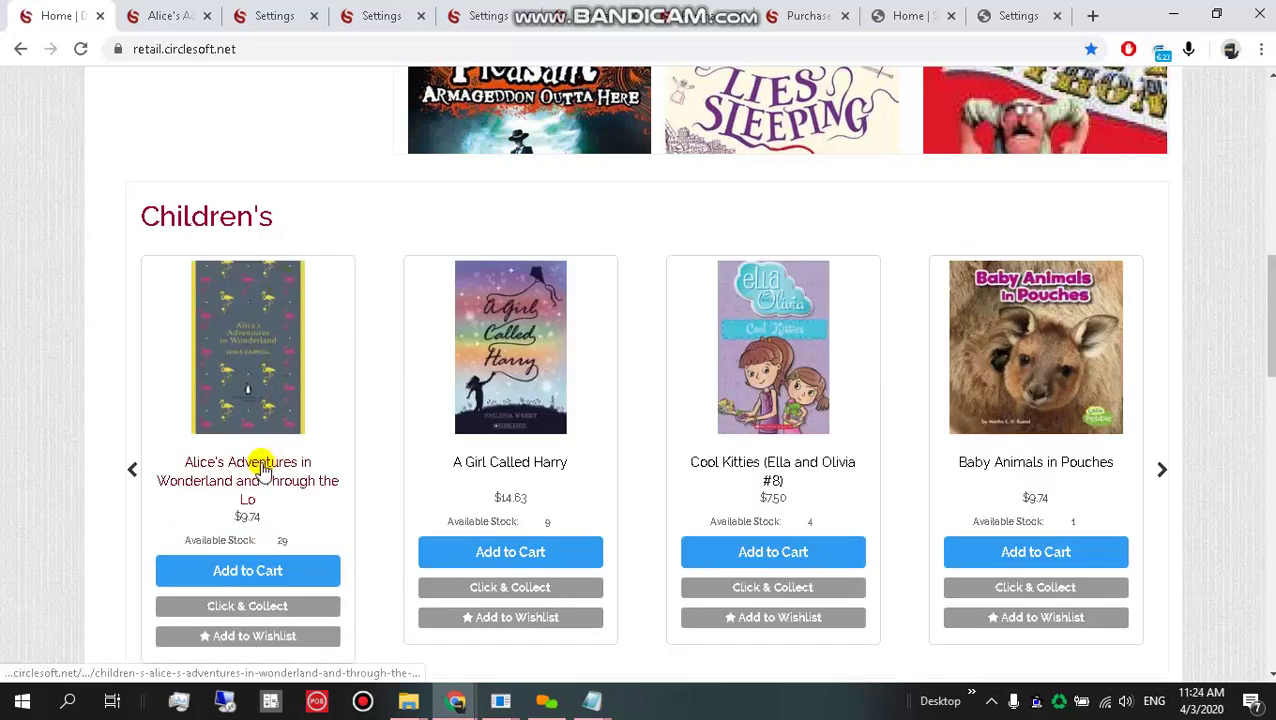
left_click(1162, 466)
left_click(1162, 466)
left_click(1162, 466)
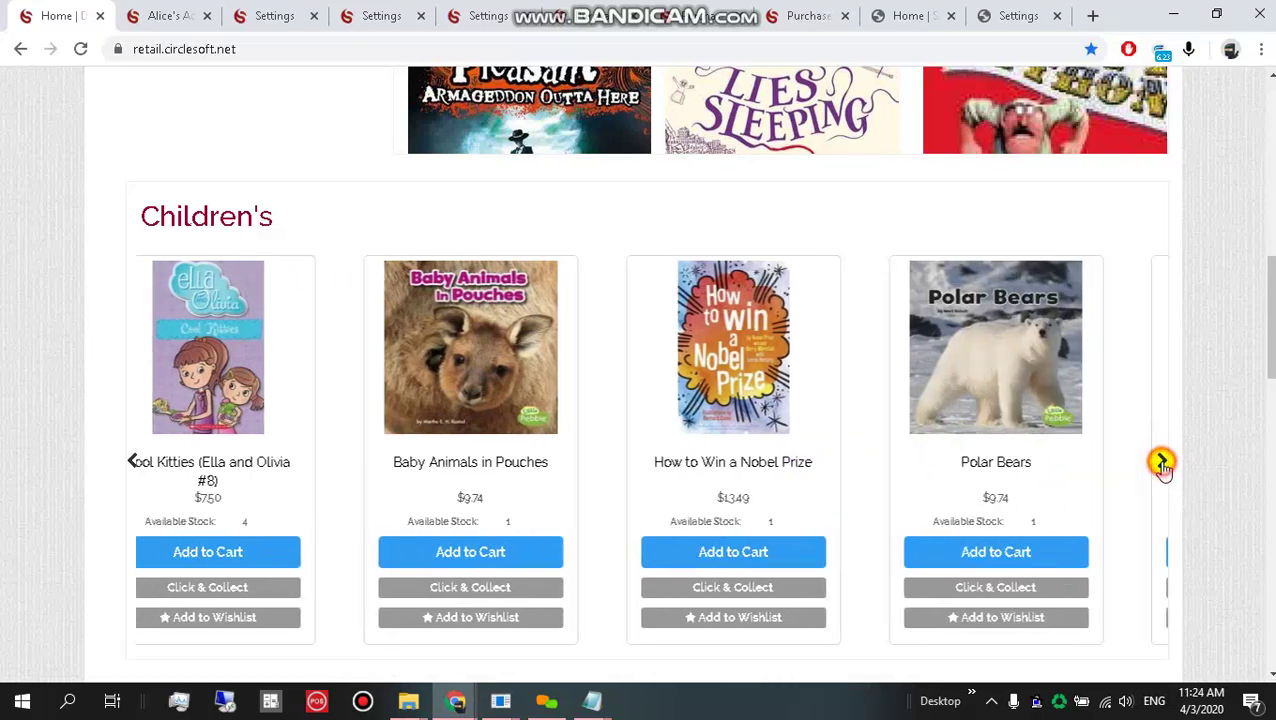
left_click(1162, 466)
left_click(489, 466, "ctrl")
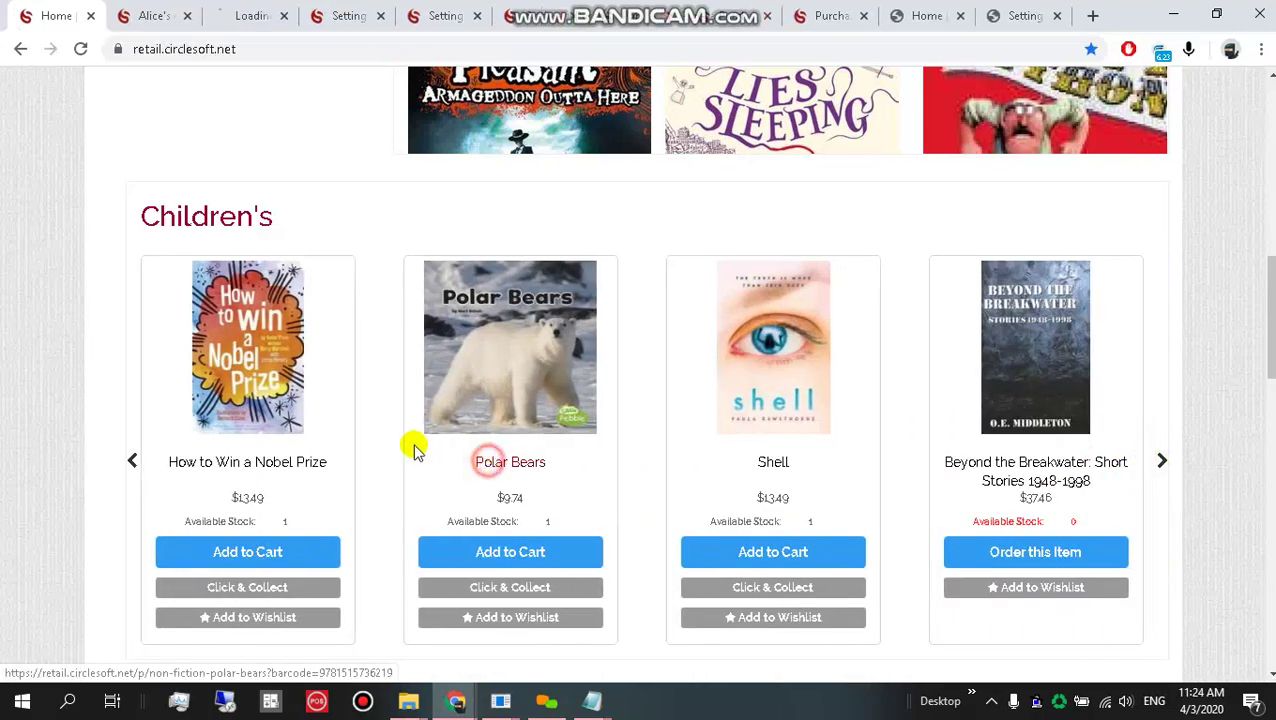
left_click(236, 12)
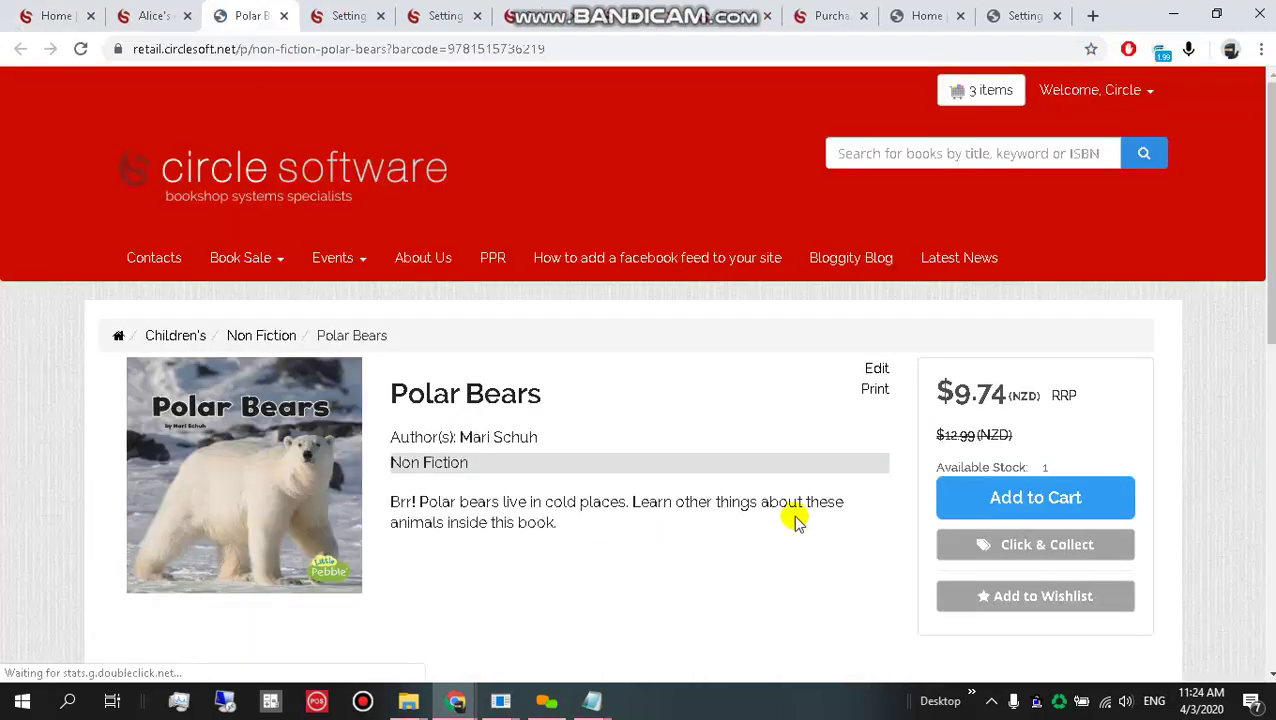
- Open the Polar Bears product for editing, mark it as a promoted item and save it
left_click(869, 371)
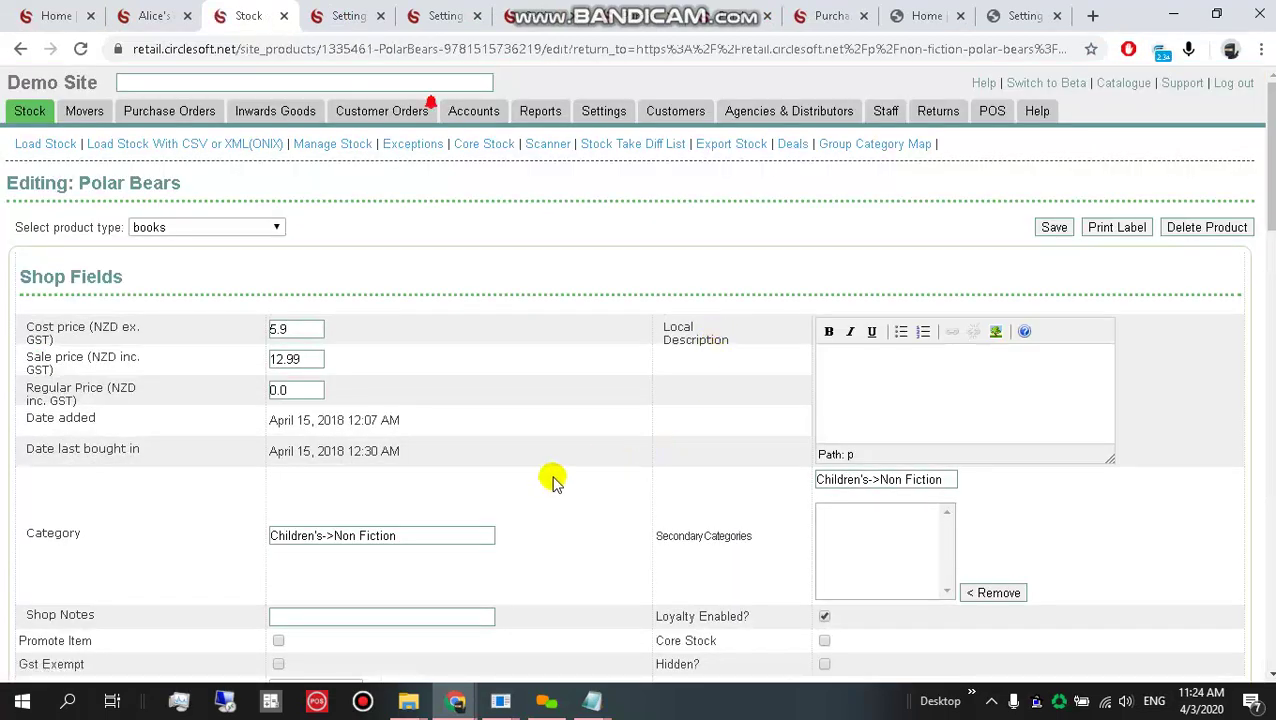
scroll(553, 480, "down", 3)
left_click(278, 360)
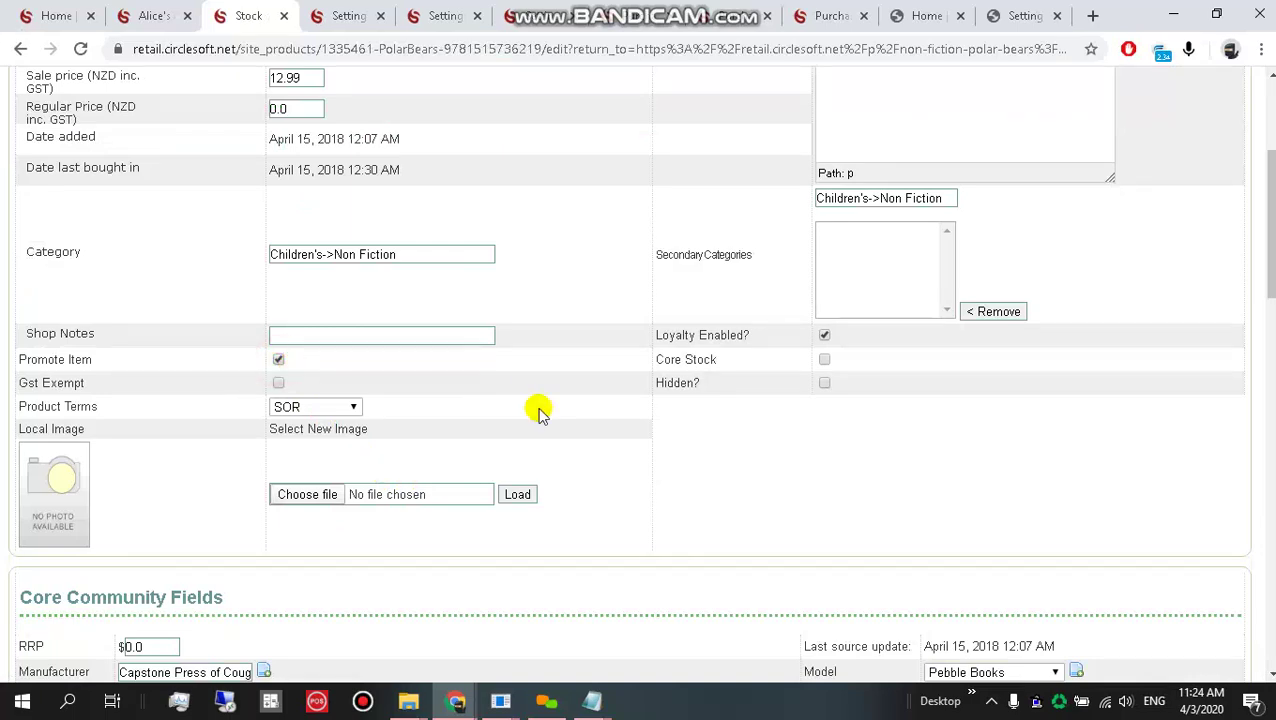
scroll(538, 410, "up", 3)
left_click(1040, 232)
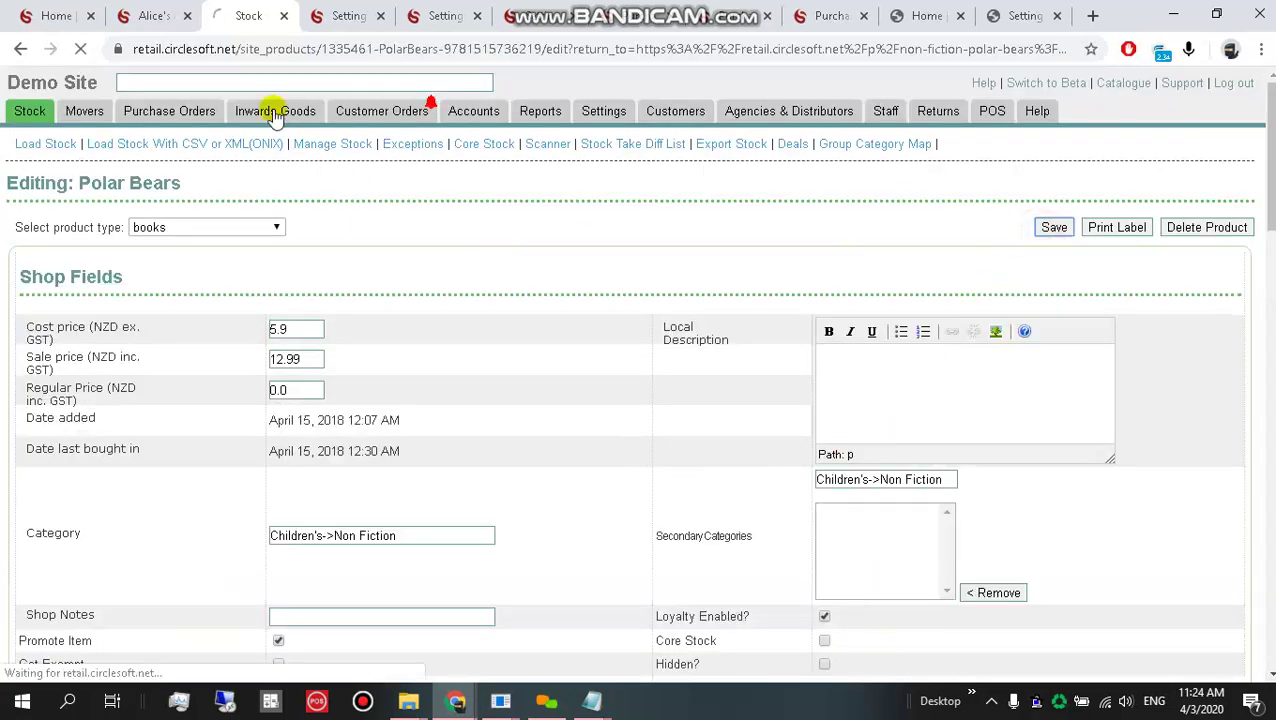
- Return to the shop's home page and reload it to check the order of books in the Children's row
left_click(55, 15)
key("F5")
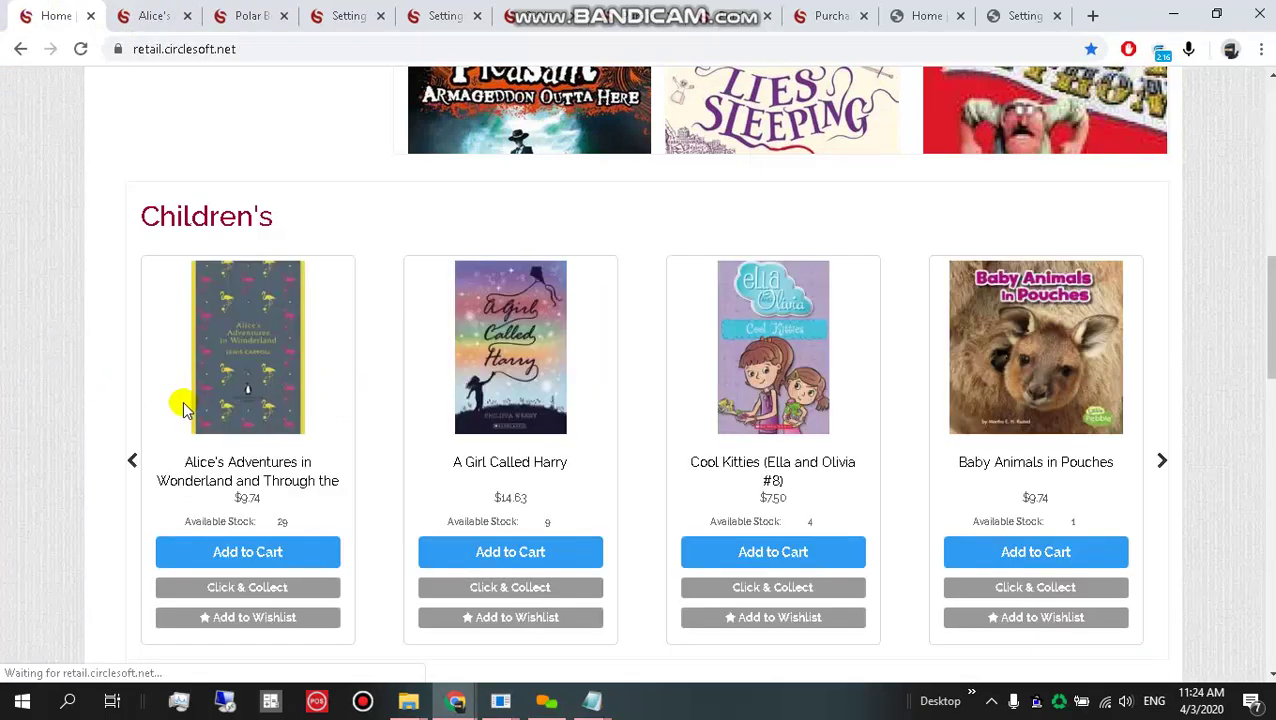
left_click(78, 47)
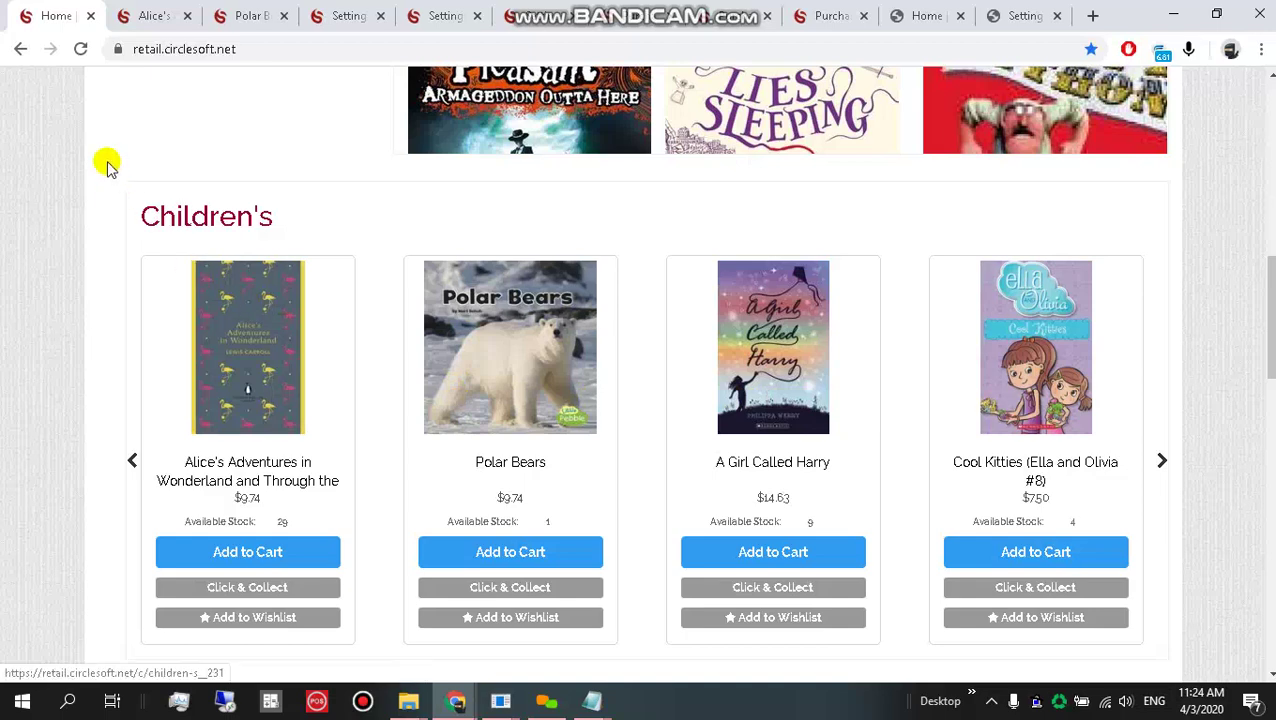
- Outline Alice's Adventures and Polar Bears with a red rectangle on a screen capture of the Children's row and discard the capture
key("Print")
left_click_drag(105, 160, 1178, 640)
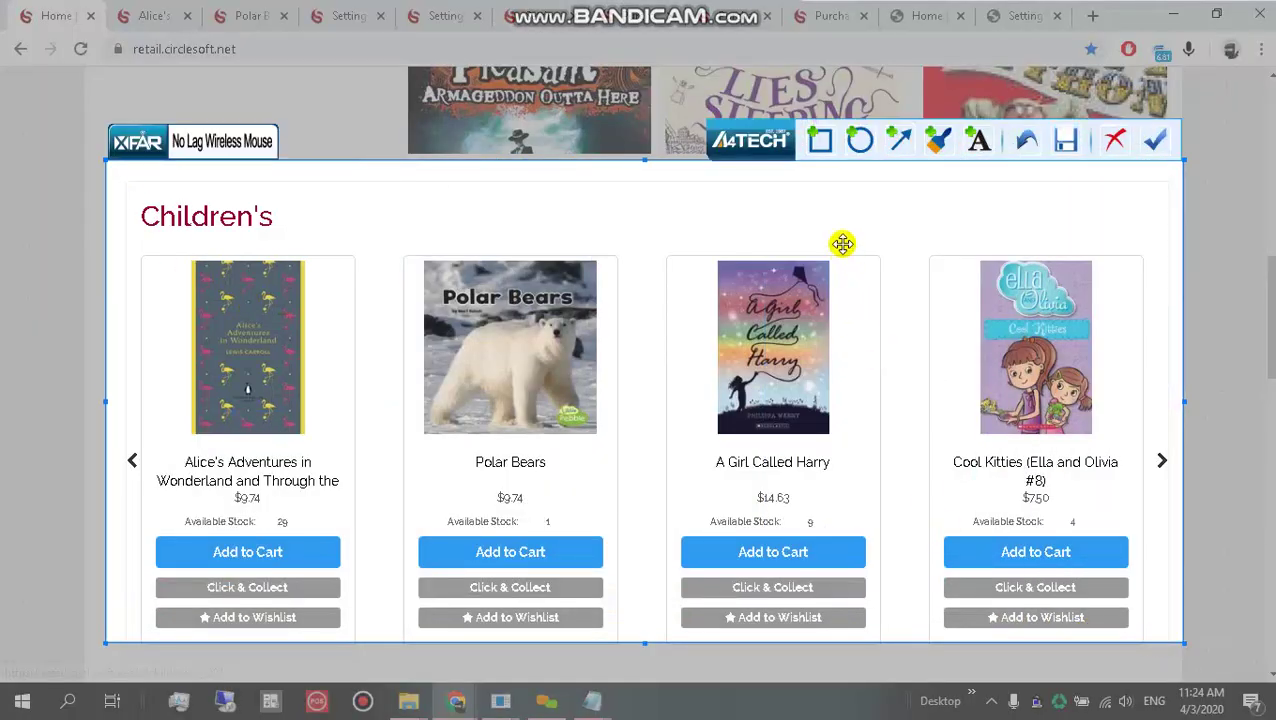
left_click(820, 140)
left_click_drag(133, 247, 630, 520)
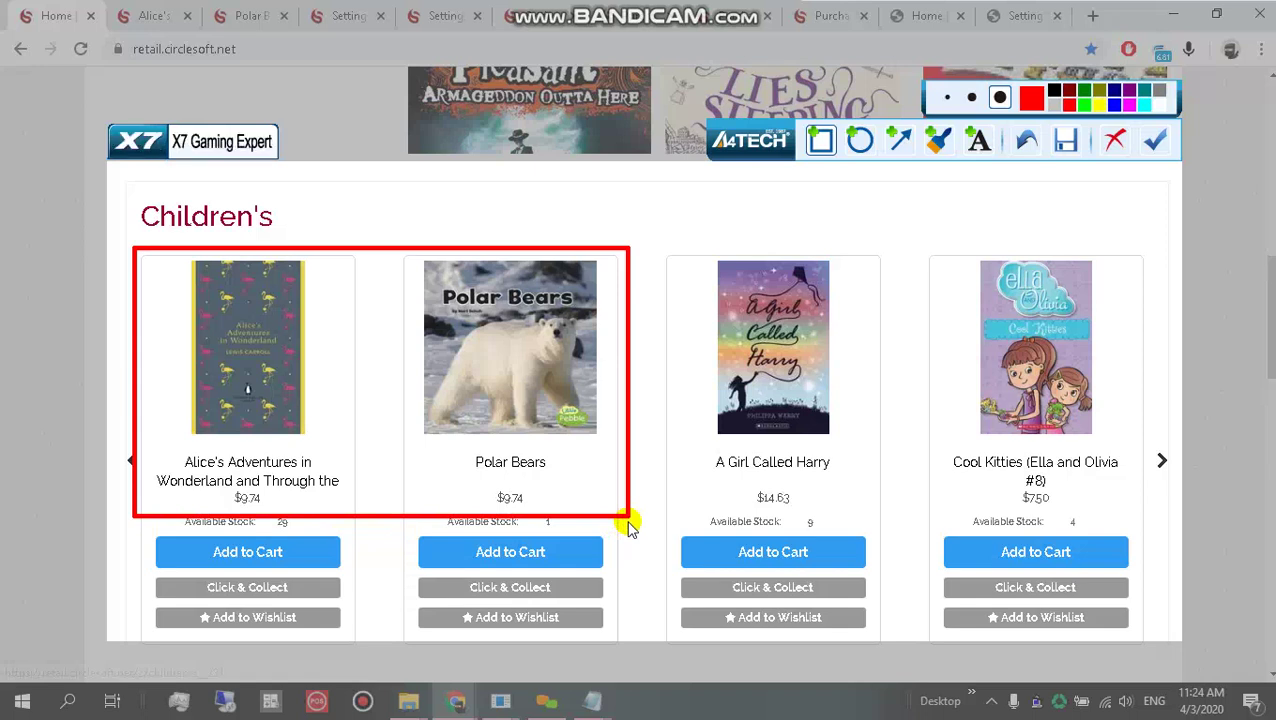
left_click(1113, 140)
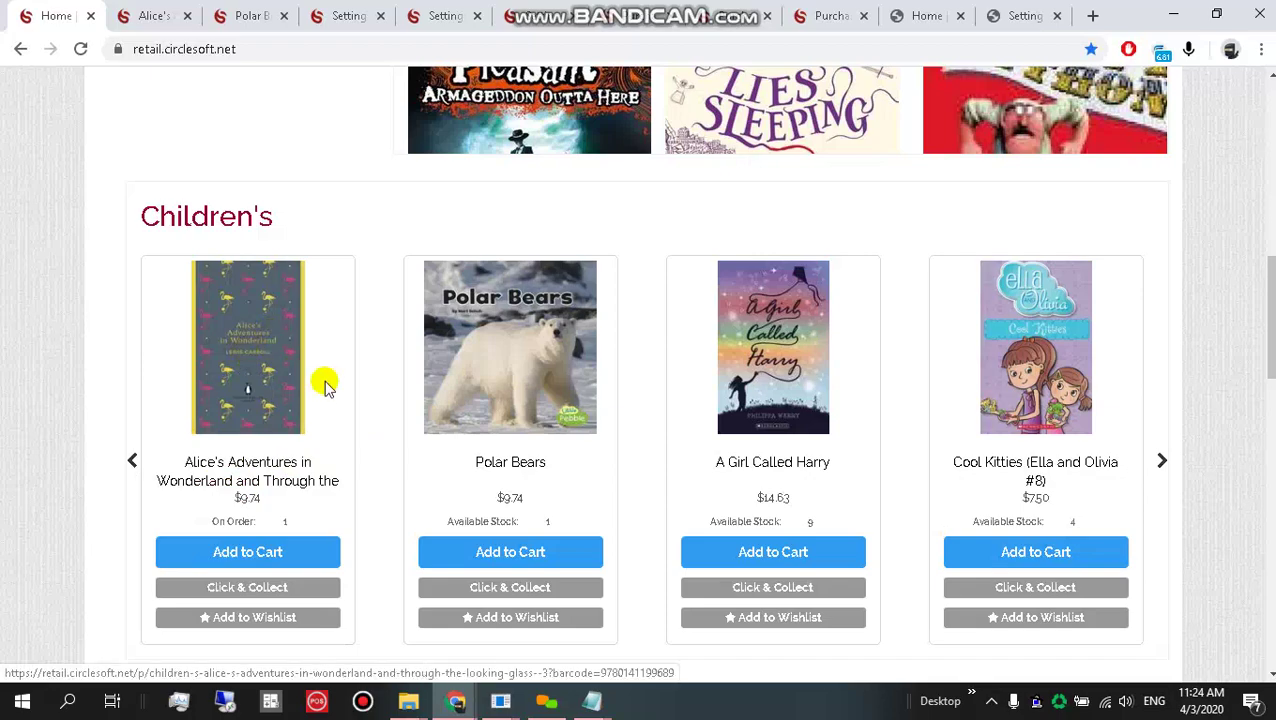
- Open the Category Manager in a separate tab and place that tab directly after the home page tab
scroll(402, 421, "up", 10)
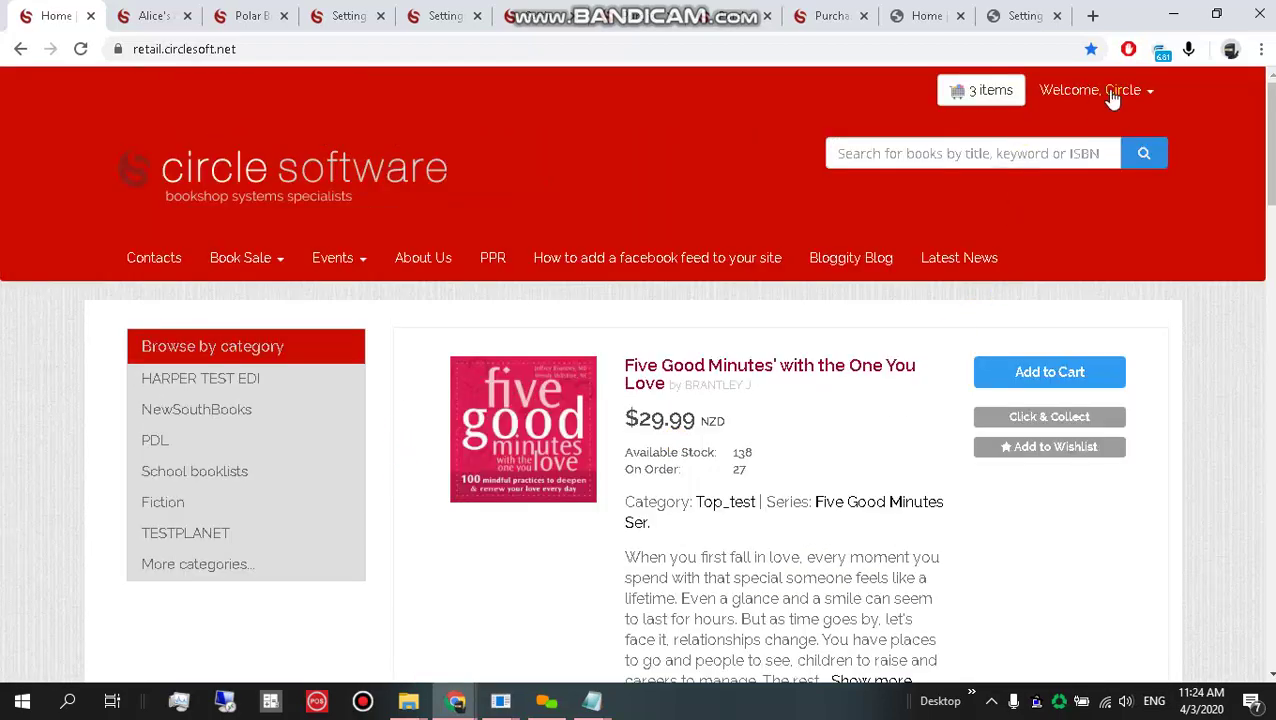
left_click(1128, 94)
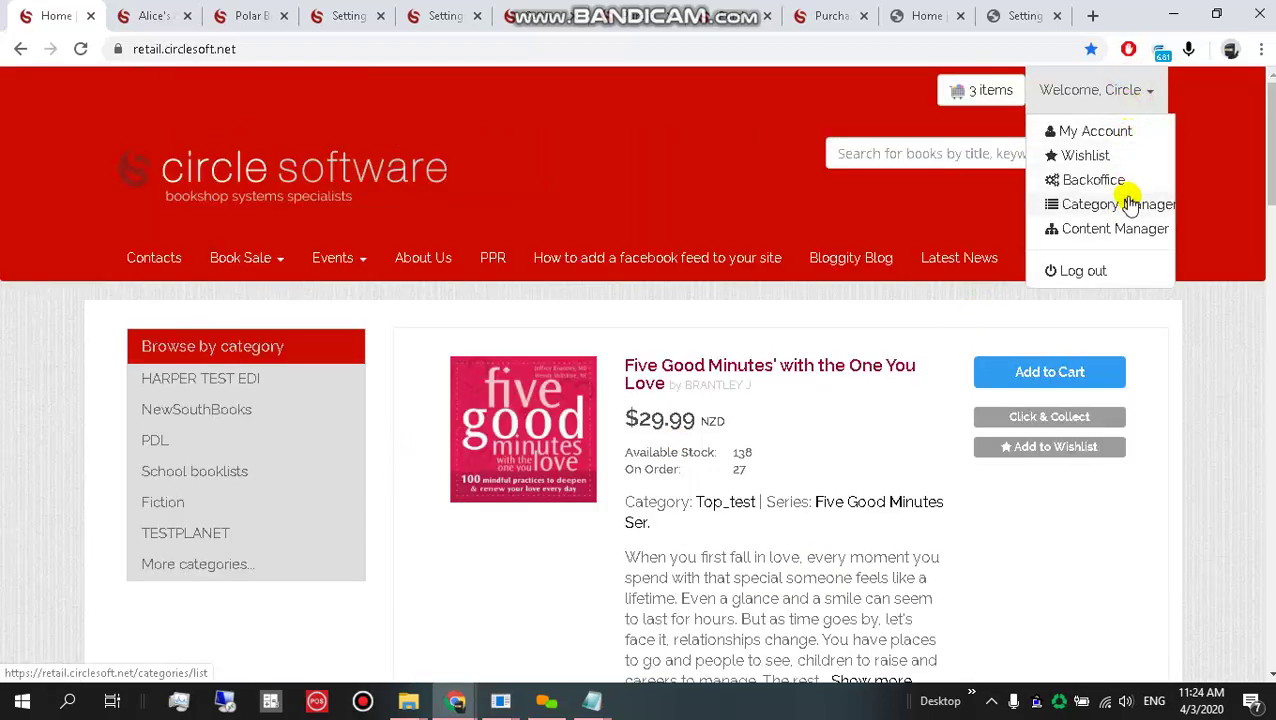
middle_click(1128, 206)
left_click_drag(293, 20, 145, 20)
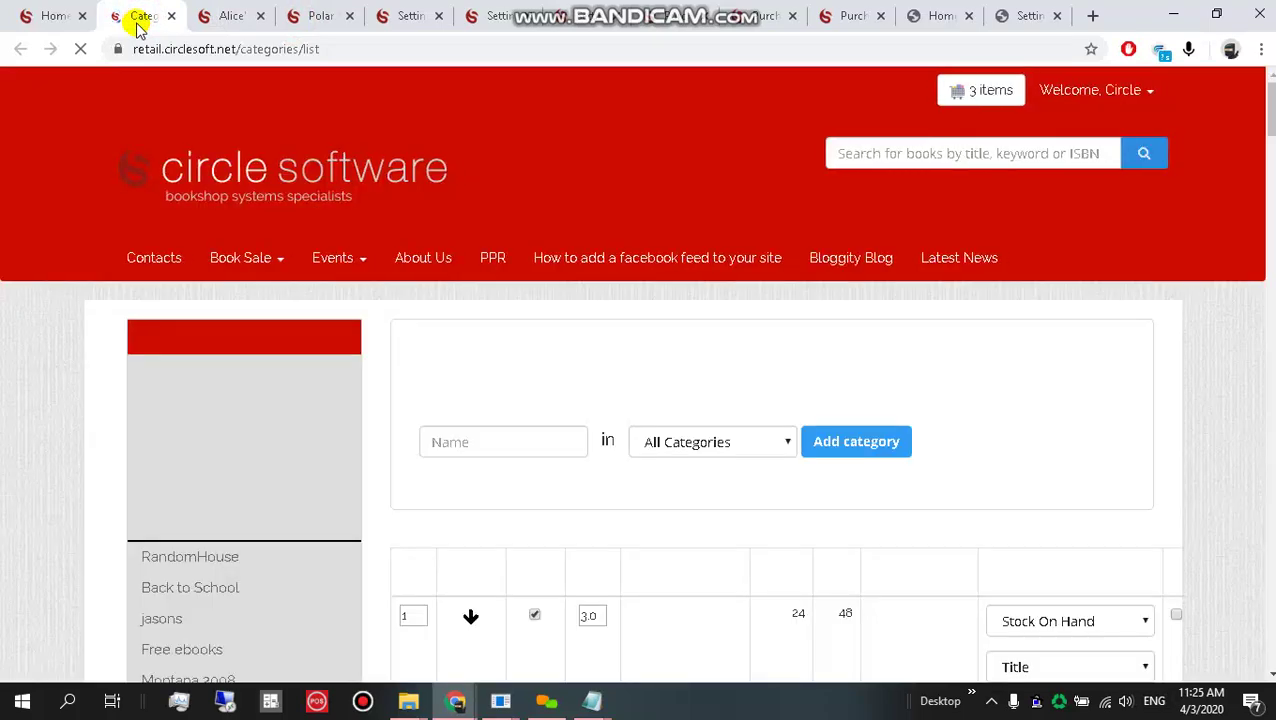
- Open the Children's category from the home page in a separate tab beside it and examine the books listed there
key("ctrl+shift+Tab")
scroll(665, 372, "down", 5)
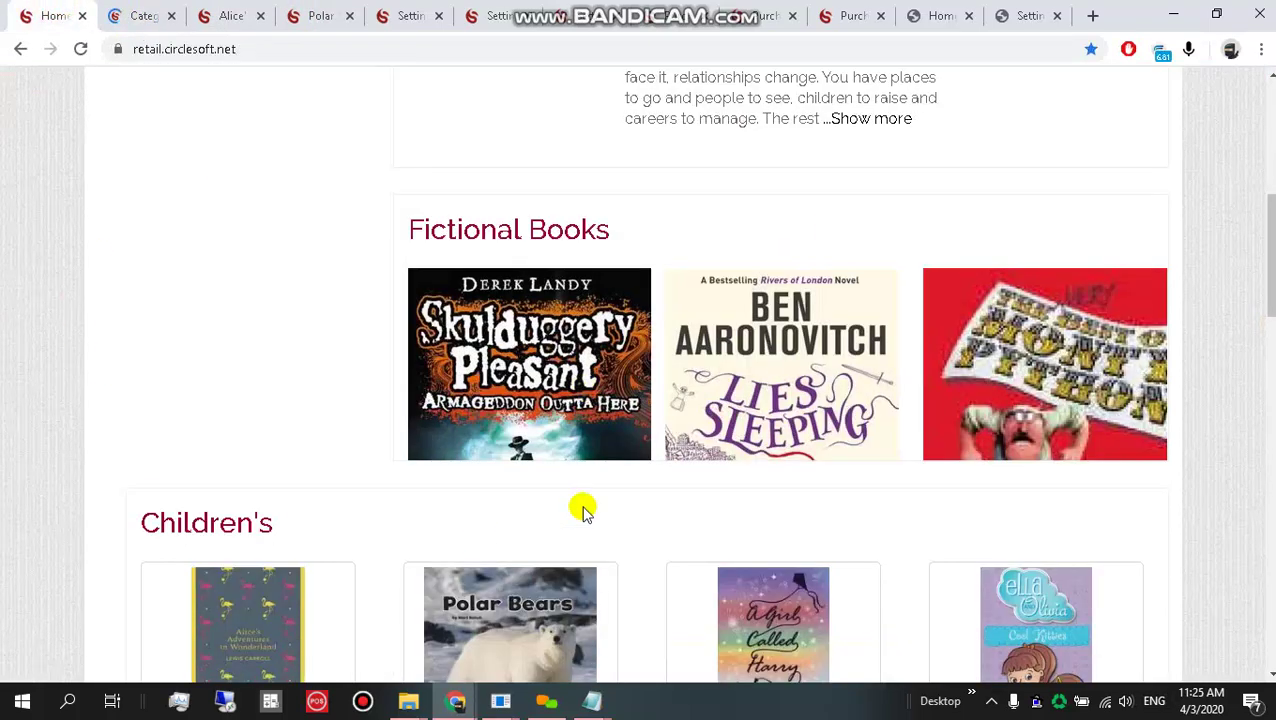
scroll(581, 507, "down", 3)
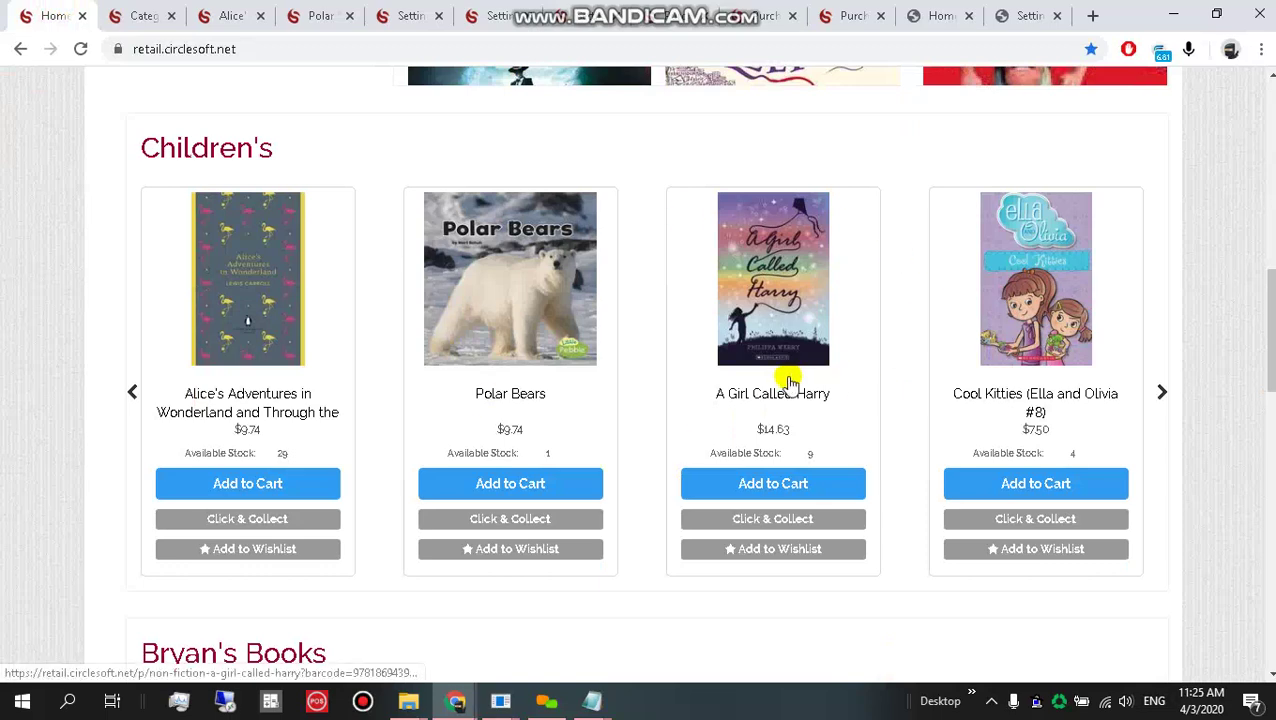
middle_click(172, 160)
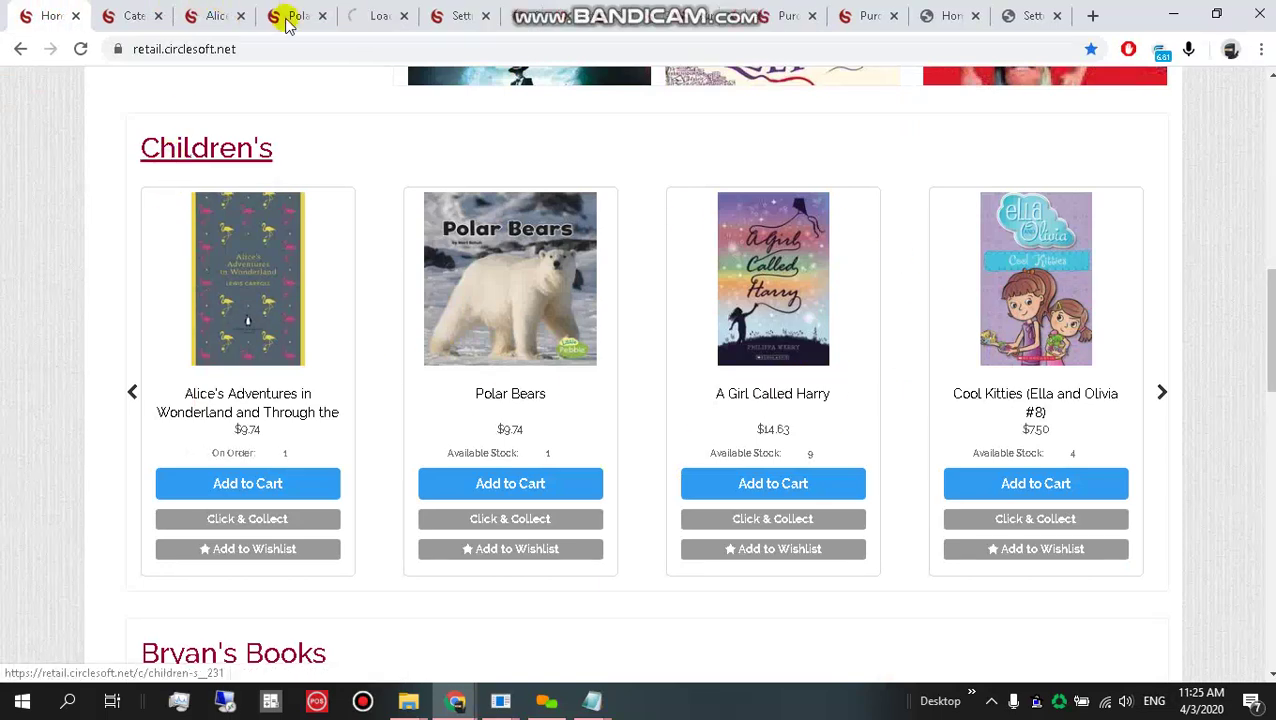
left_click_drag(379, 14, 125, 15)
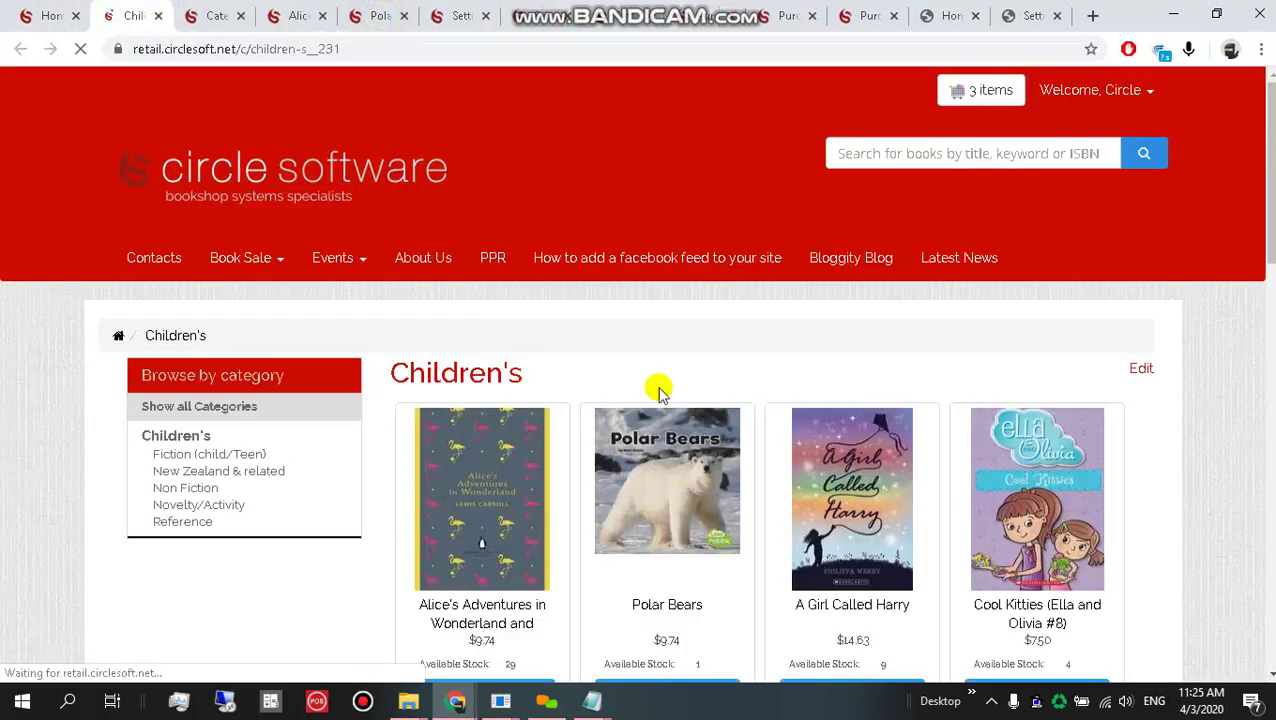
scroll(478, 340, "down", 5)
scroll(481, 370, "up", 5)
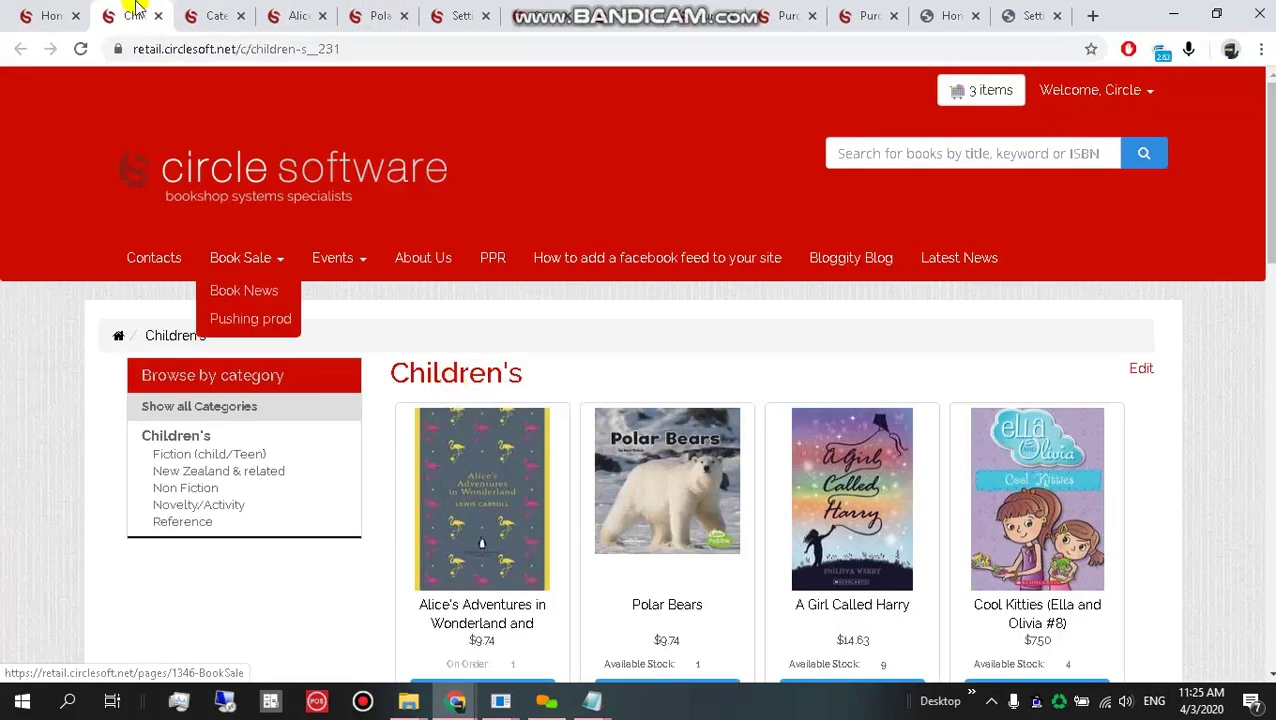
- Find the Default Sorting section of the Category Manager and highlight its heading
left_click(215, 15)
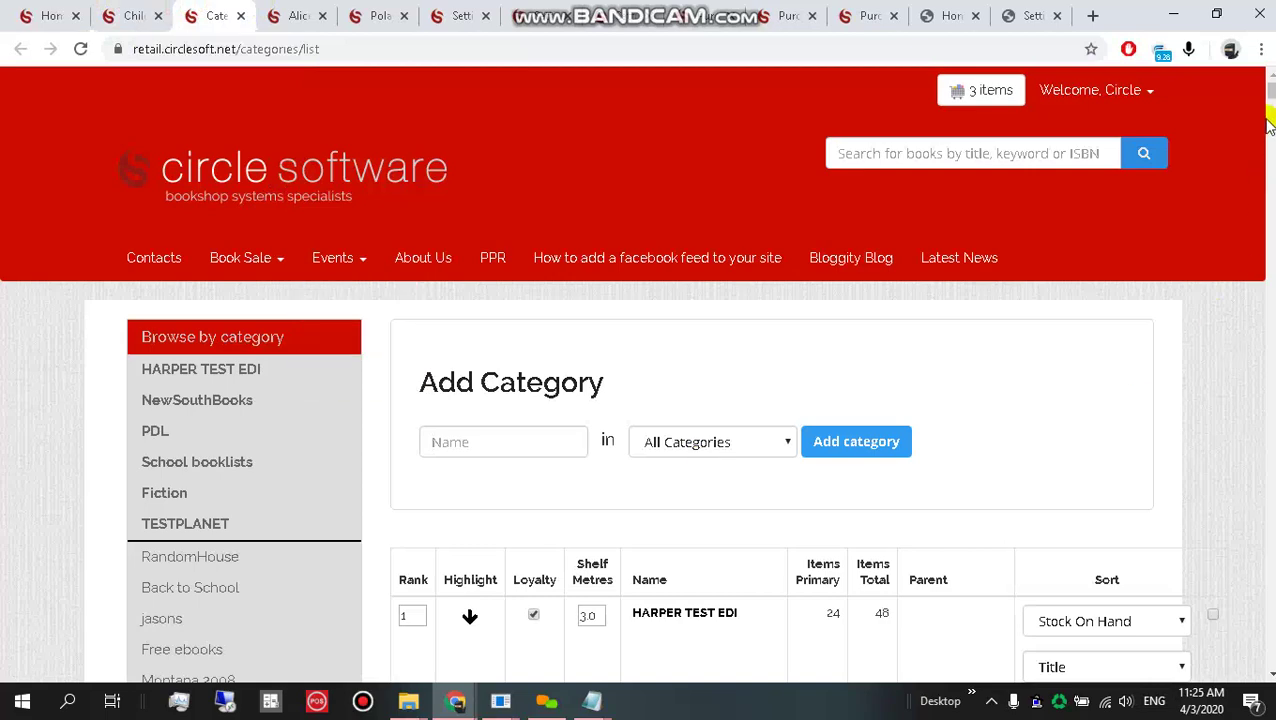
left_click_drag(1270, 90, 1265, 655)
scroll(470, 280, "down", 3)
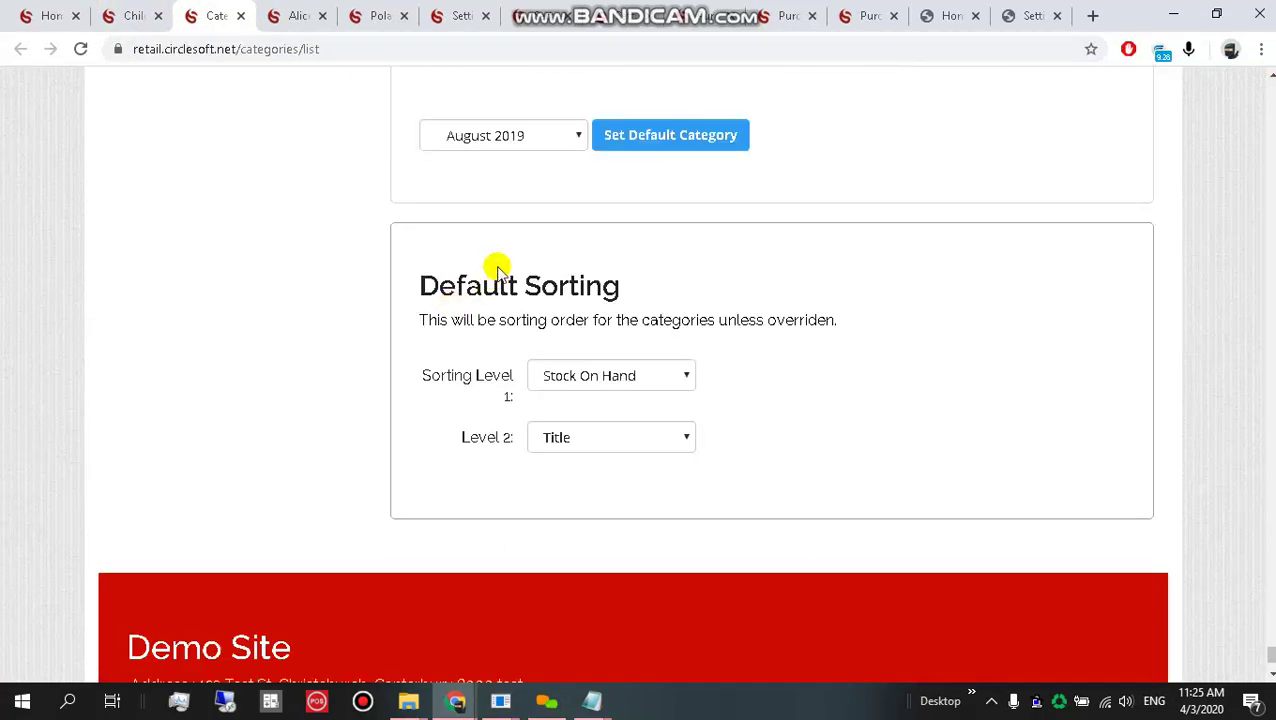
left_click_drag(425, 285, 705, 301)
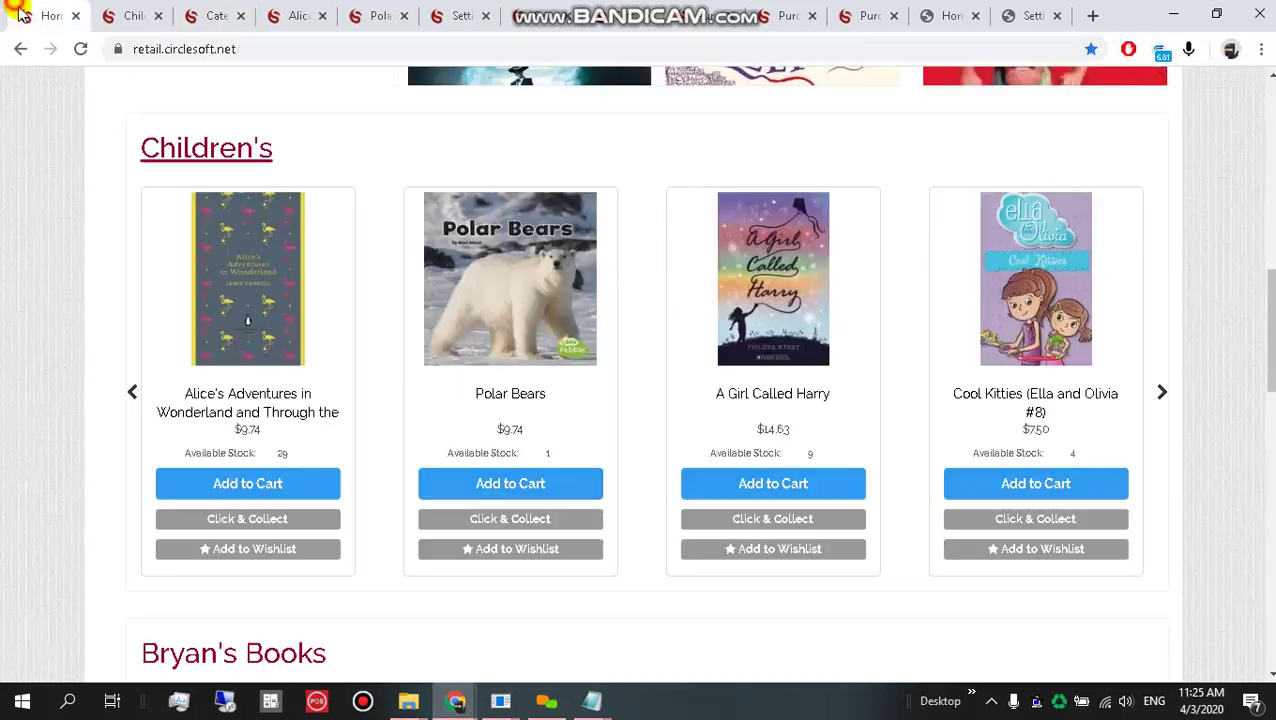
- Open A Girl Called Harry from the home page's Children's row in a separate tab and open its product record for editing
key("ctrl+1")
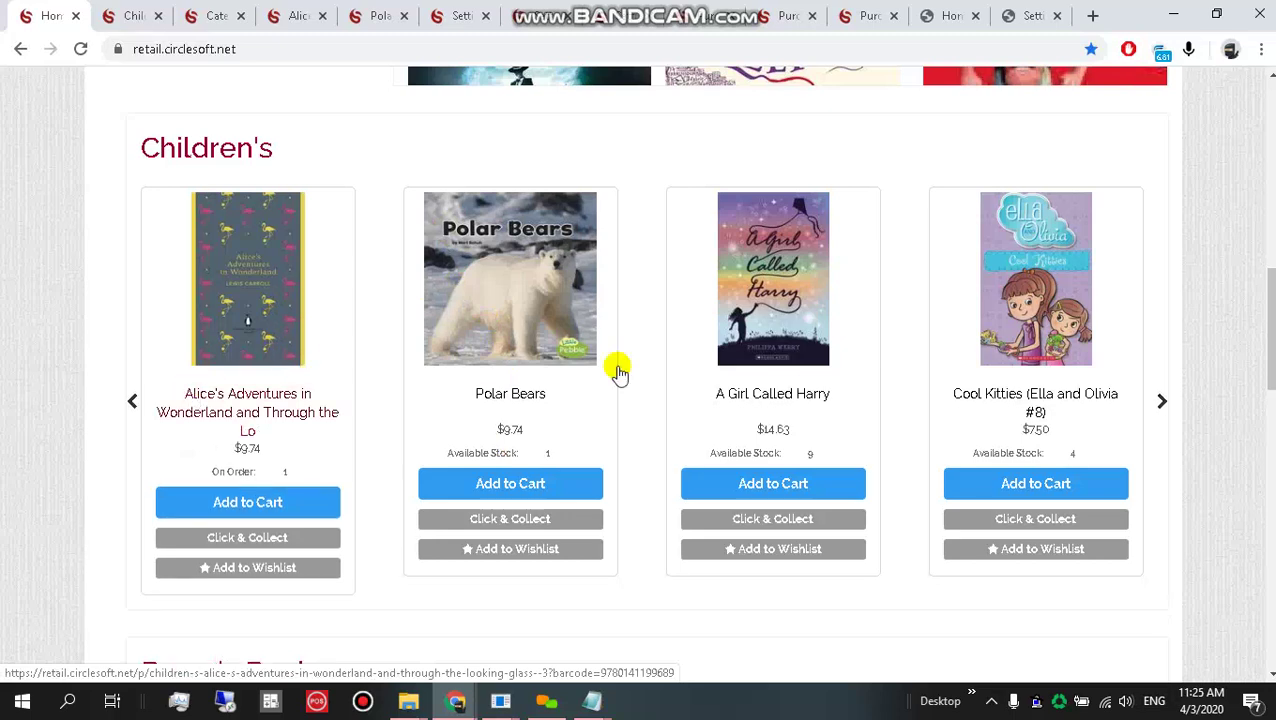
middle_click(728, 393)
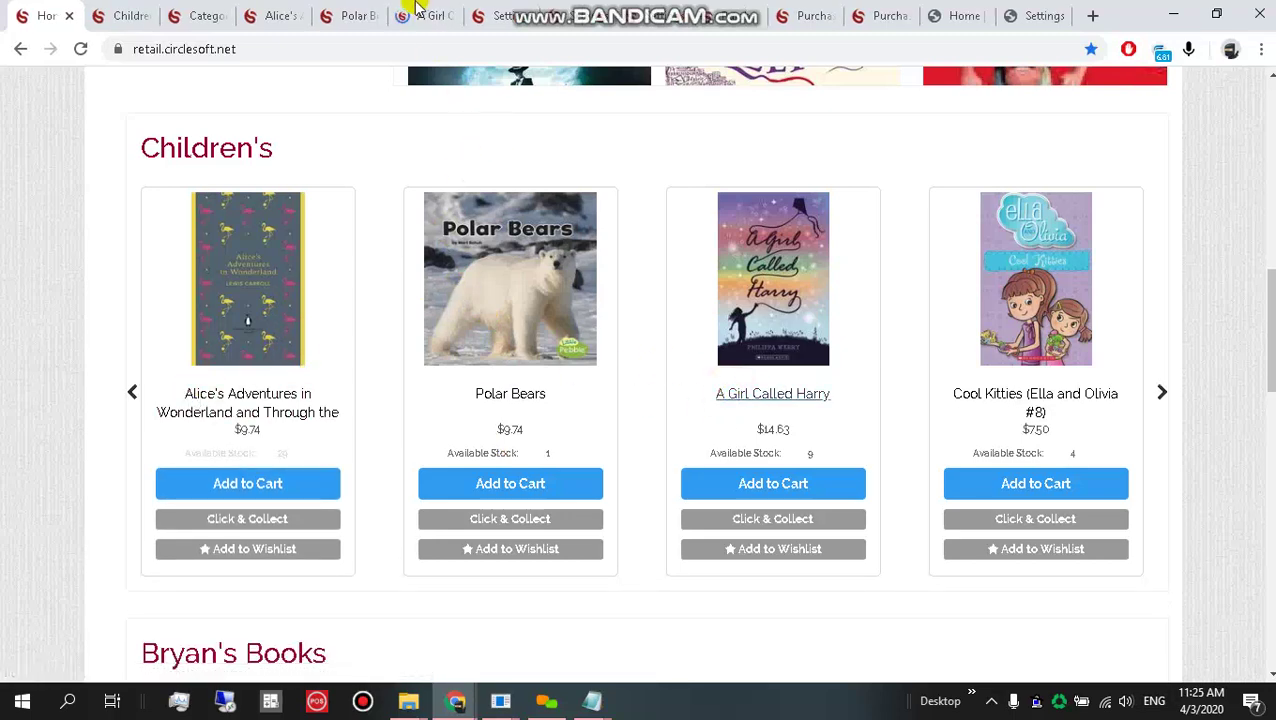
left_click(414, 14)
left_click(893, 368)
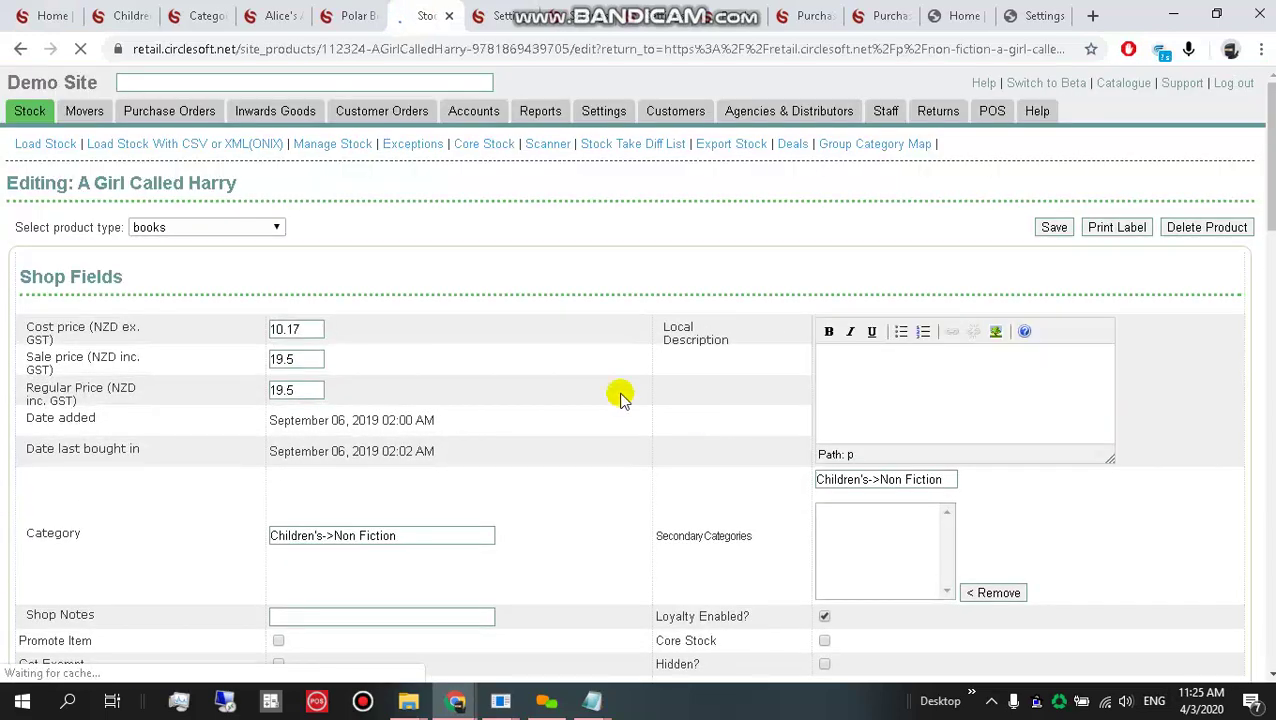
- Enable Promote Item for A Girl Called Harry and save the product
scroll(313, 430, "down", 4)
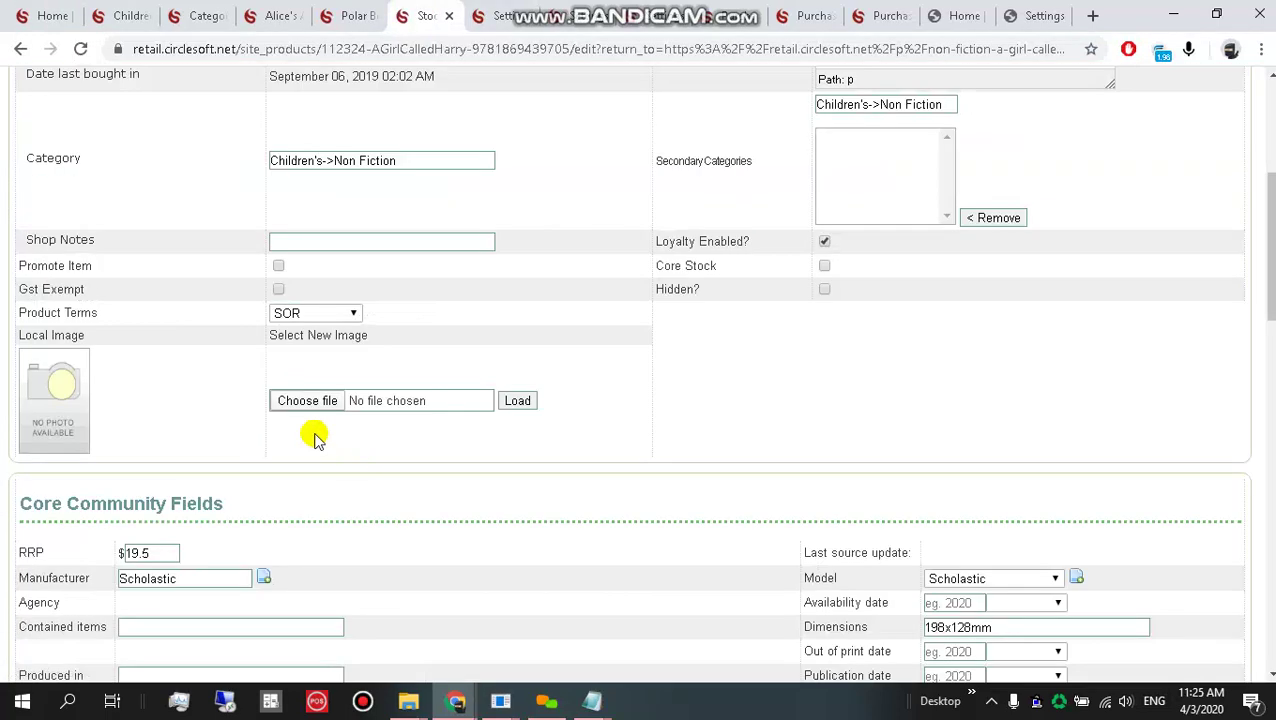
left_click(277, 268)
scroll(934, 390, "up", 4)
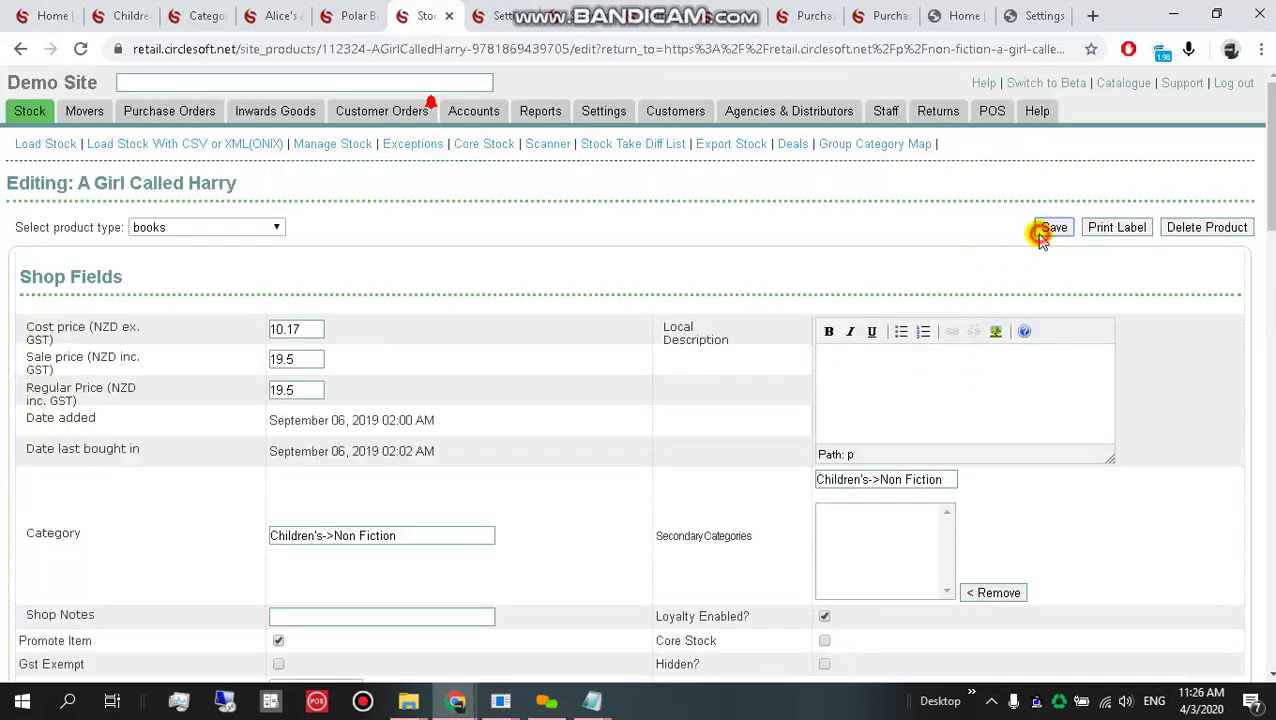
left_click(1040, 233)
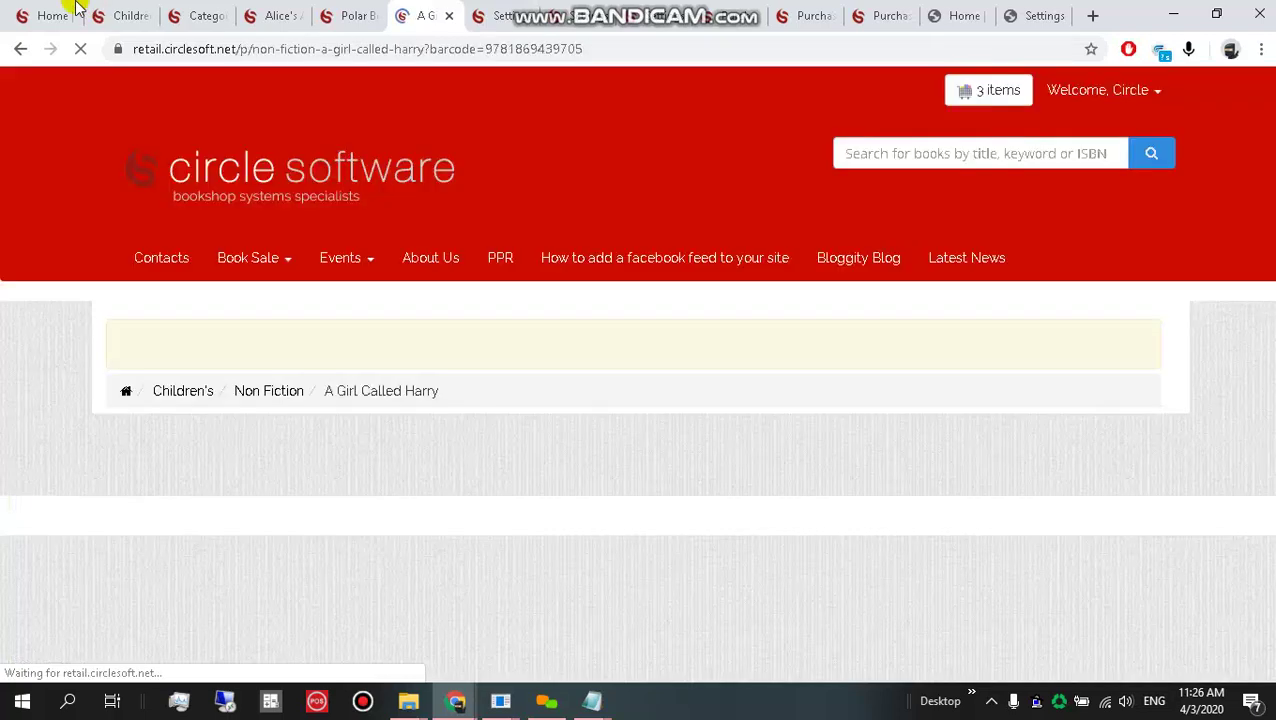
- Reload the home page to check the Children's row, and return to the default sorting settings in the Category Manager
left_click(40, 15)
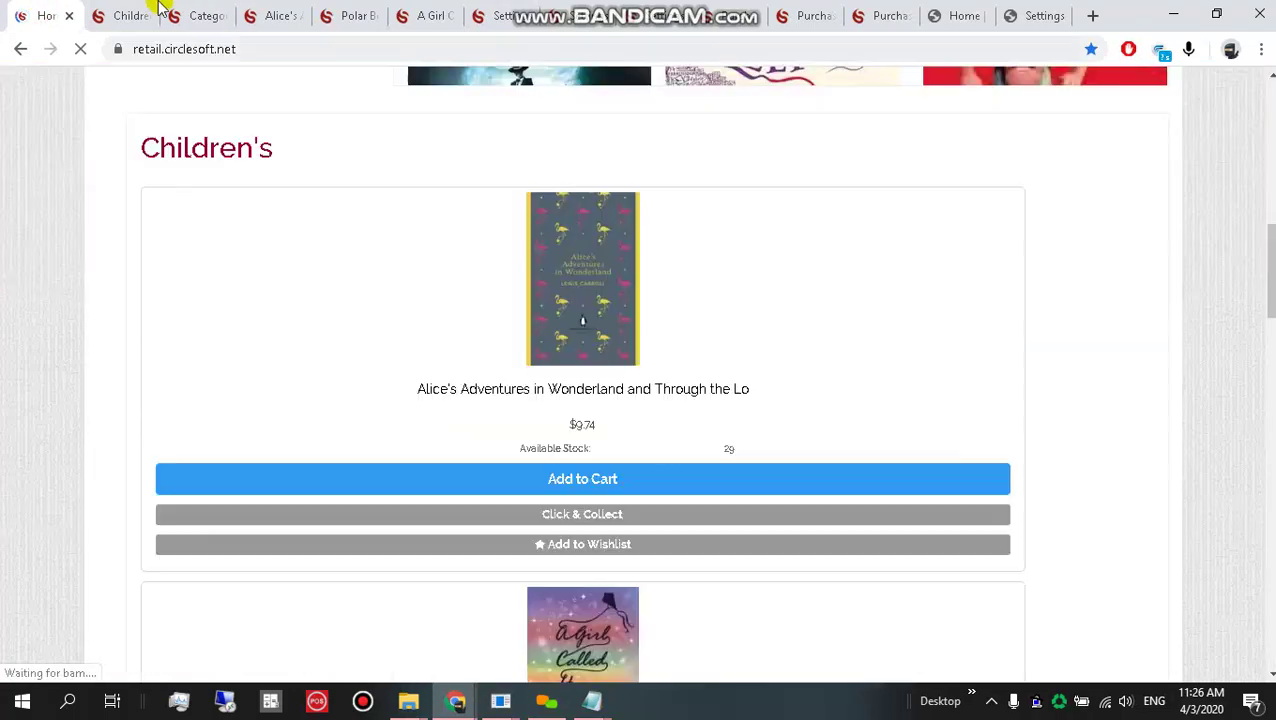
left_click(122, 16)
left_click(201, 16)
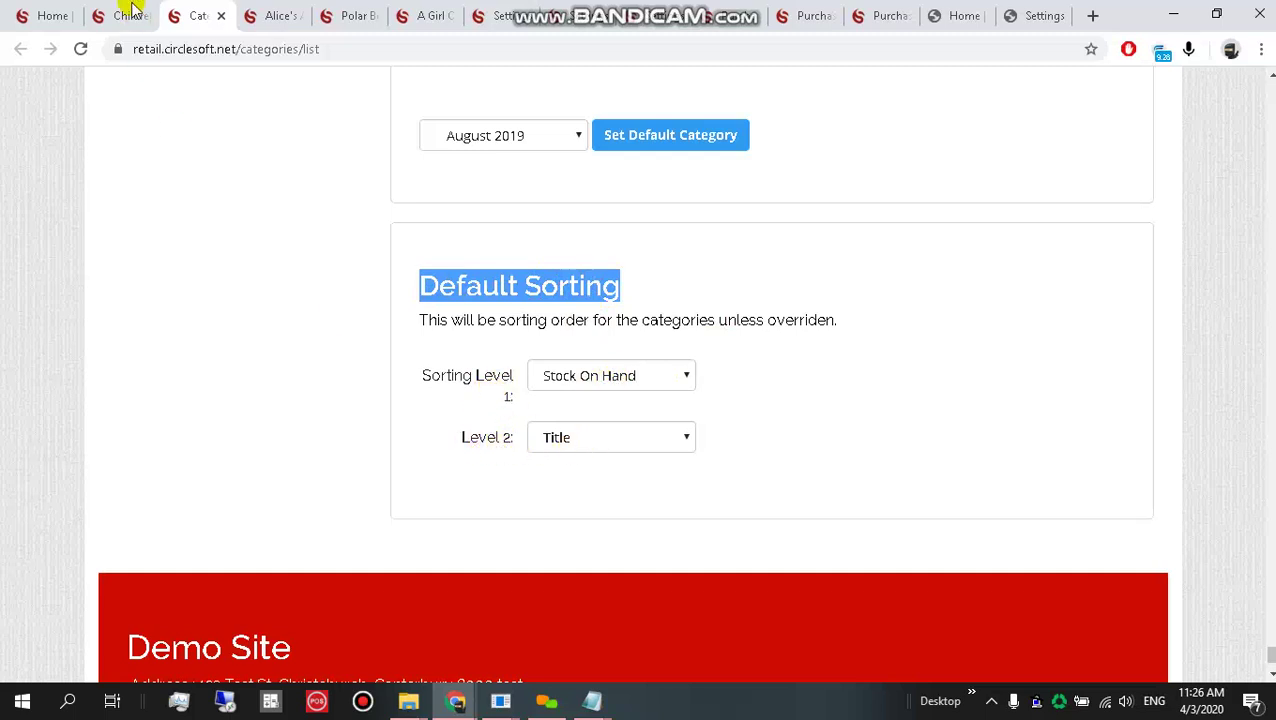
- Reload the Children's category page and examine the order of the books listed there
left_click(113, 8)
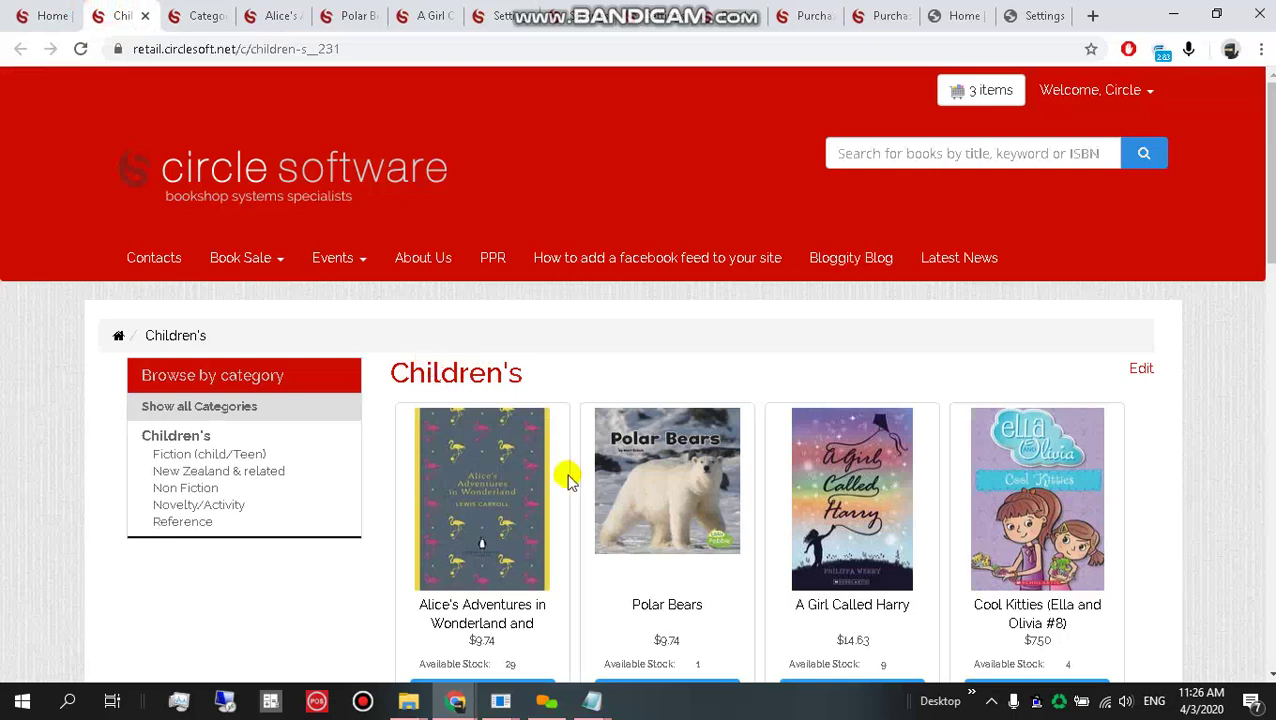
scroll(567, 481, "down", 3)
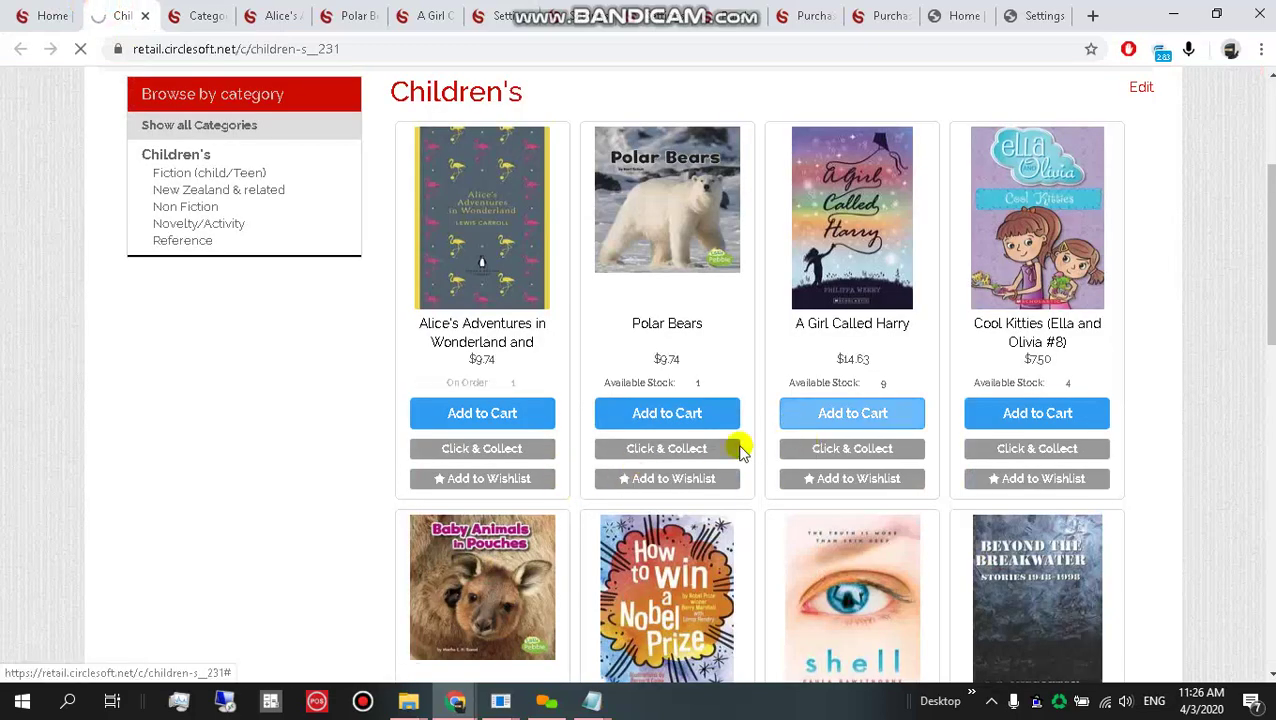
left_click(524, 410)
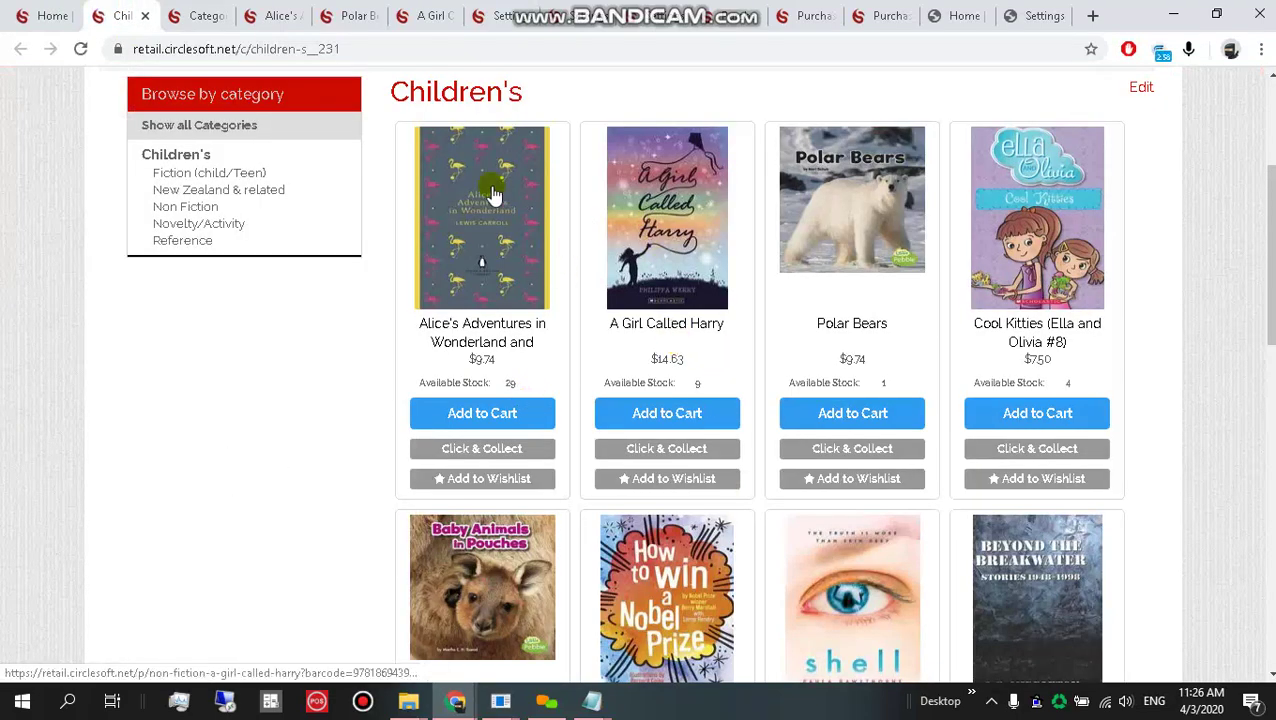